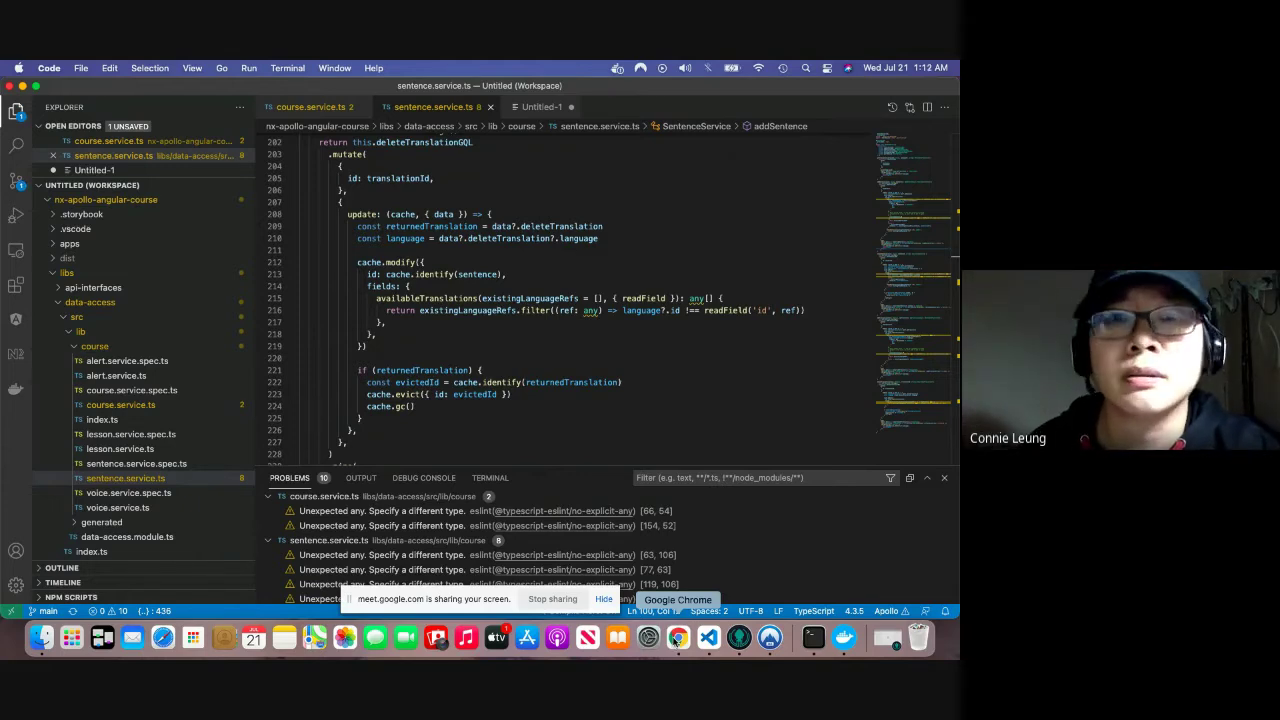
Switch to the Spanish Note Apps presentation in Google Chrome and exit the slideshow.
click(677, 640)
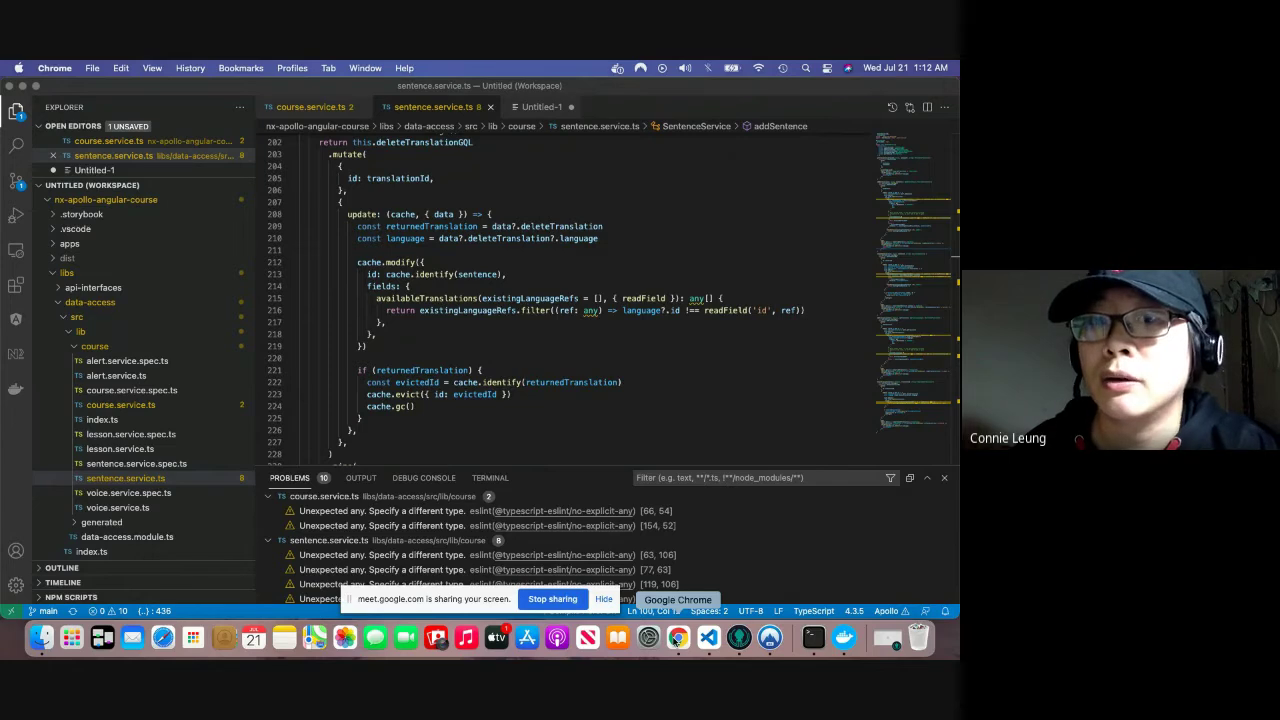
right_click(677, 638)
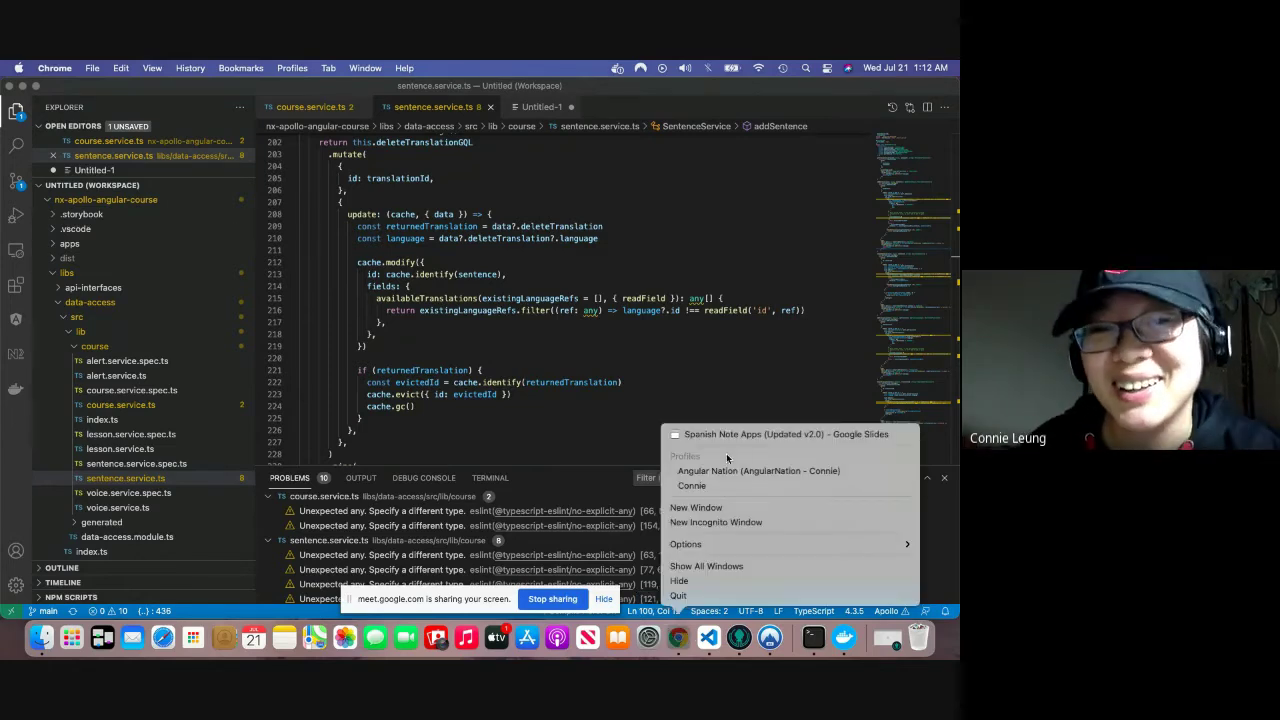
click(727, 434)
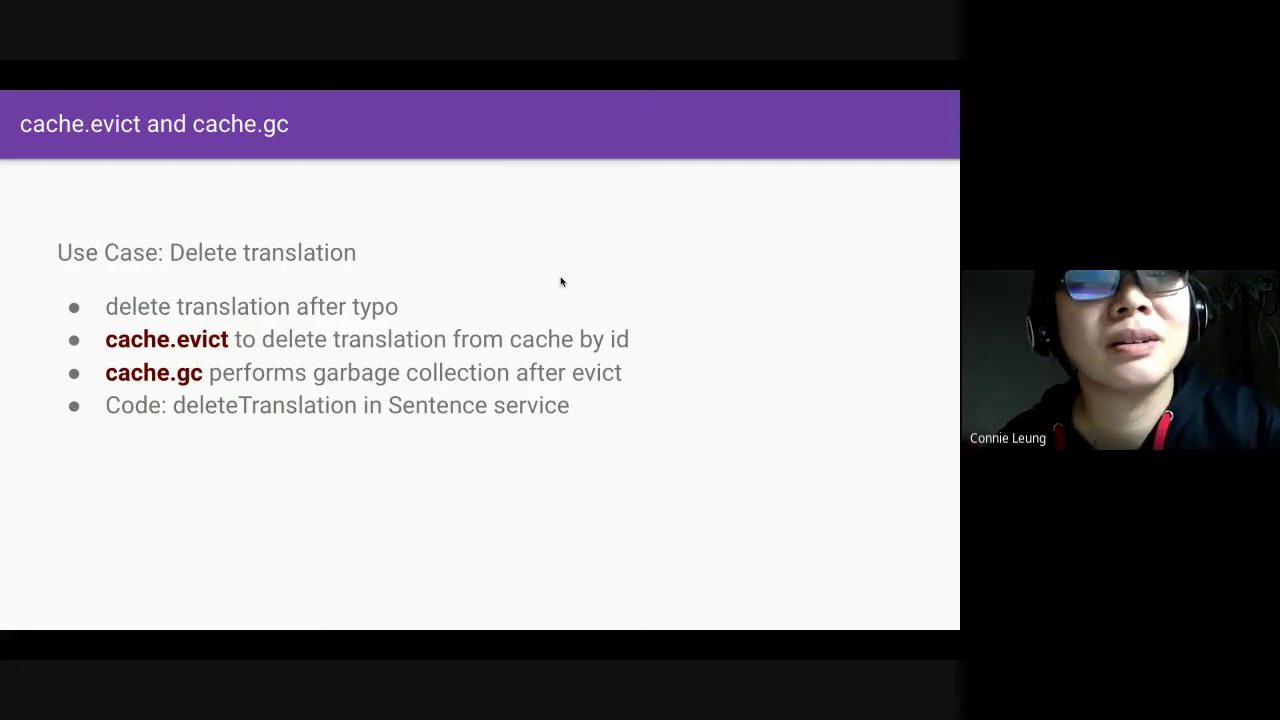
key(Escape)
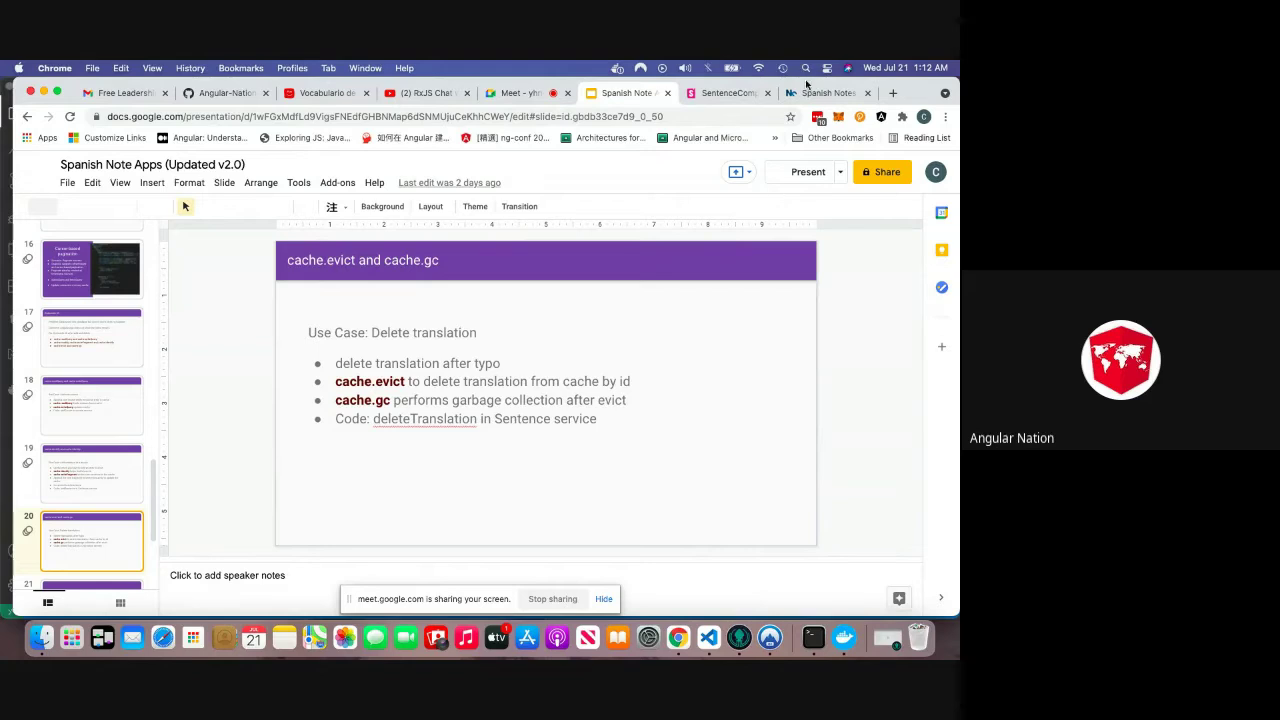
Show the Spanish Notes courses page with the Apollo developer tools open and the tools area slightly enlarged.
click(810, 93)
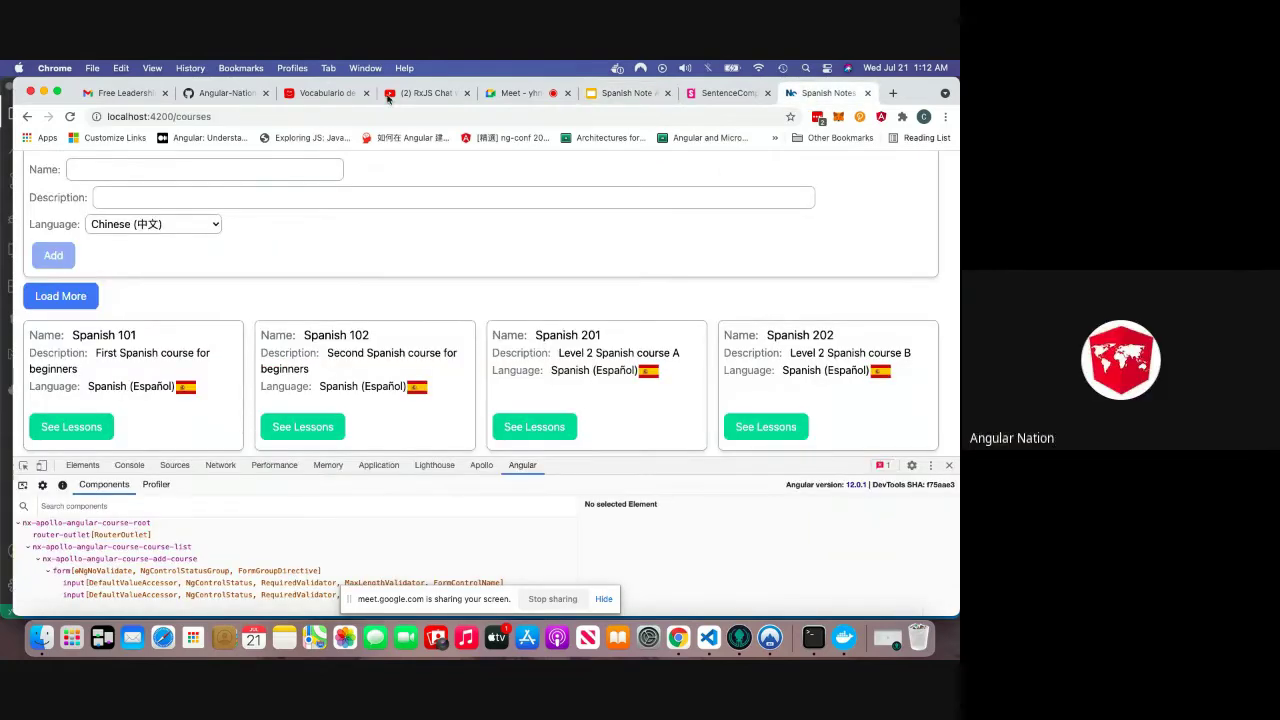
click(481, 465)
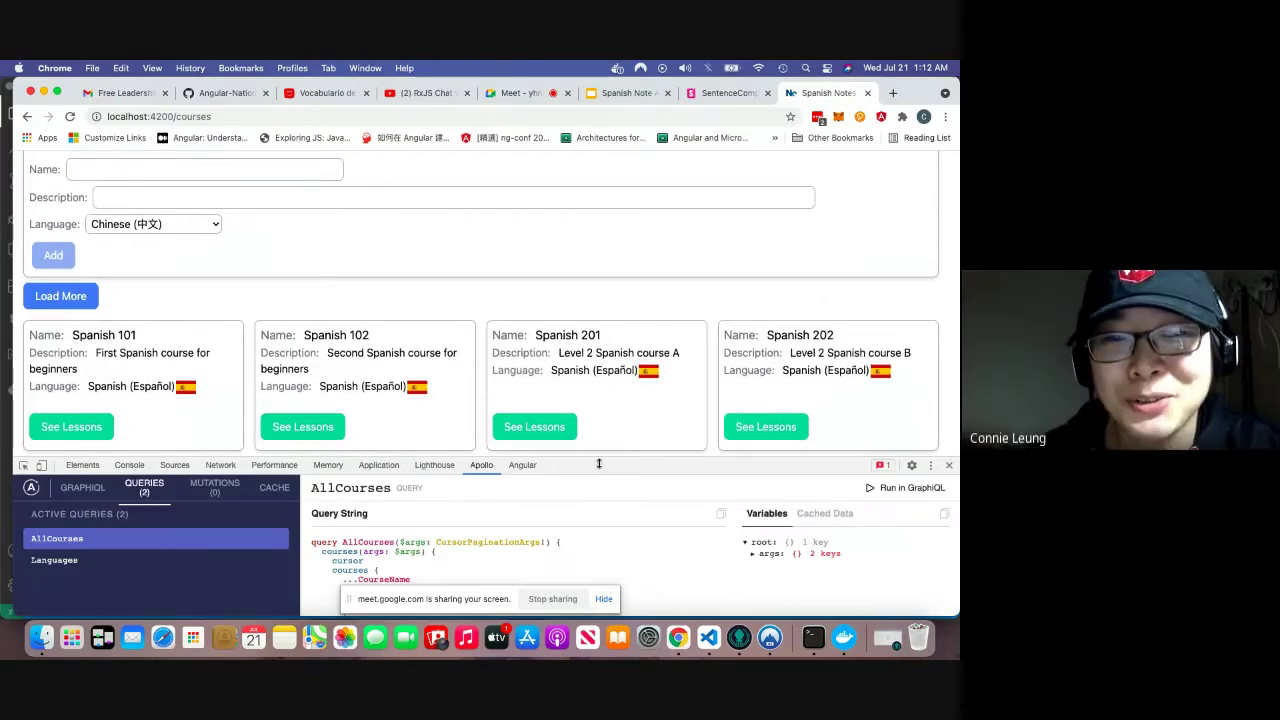
drag(607, 460, 608, 452)
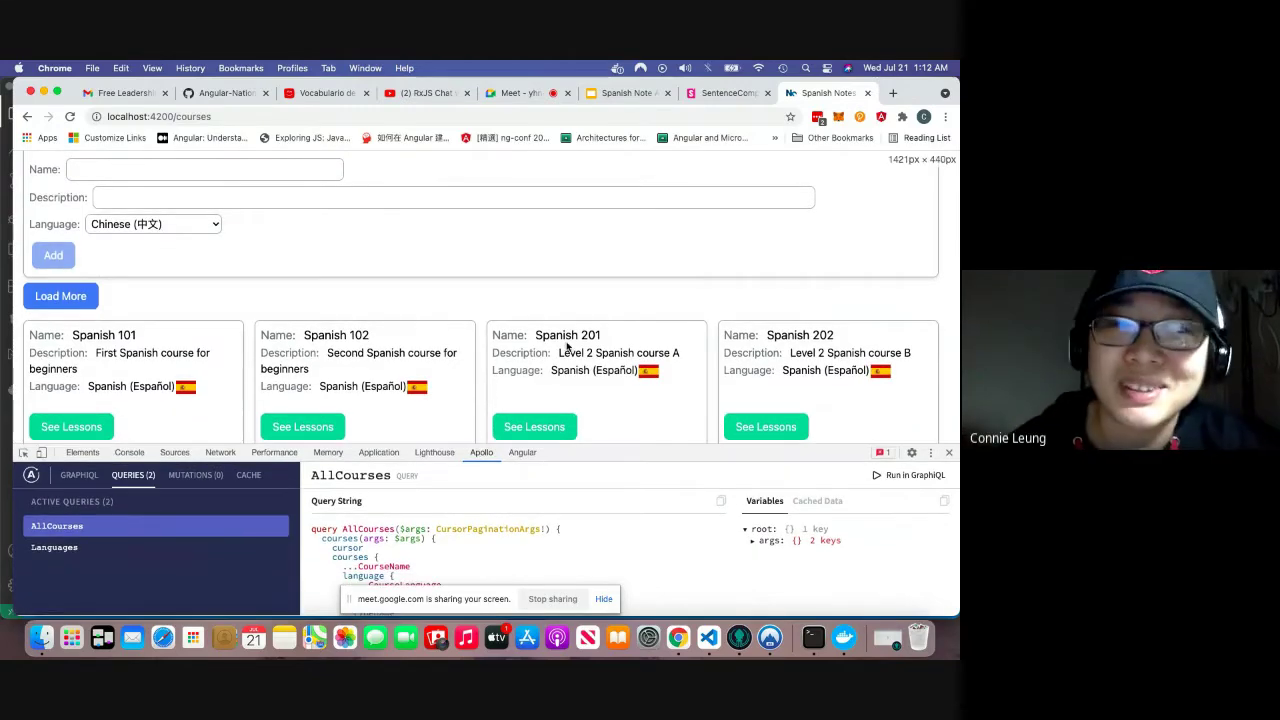
Examine the course list and new course form, and read through the AllCourses query string and its fragments.
scroll(562, 340, down, 1)
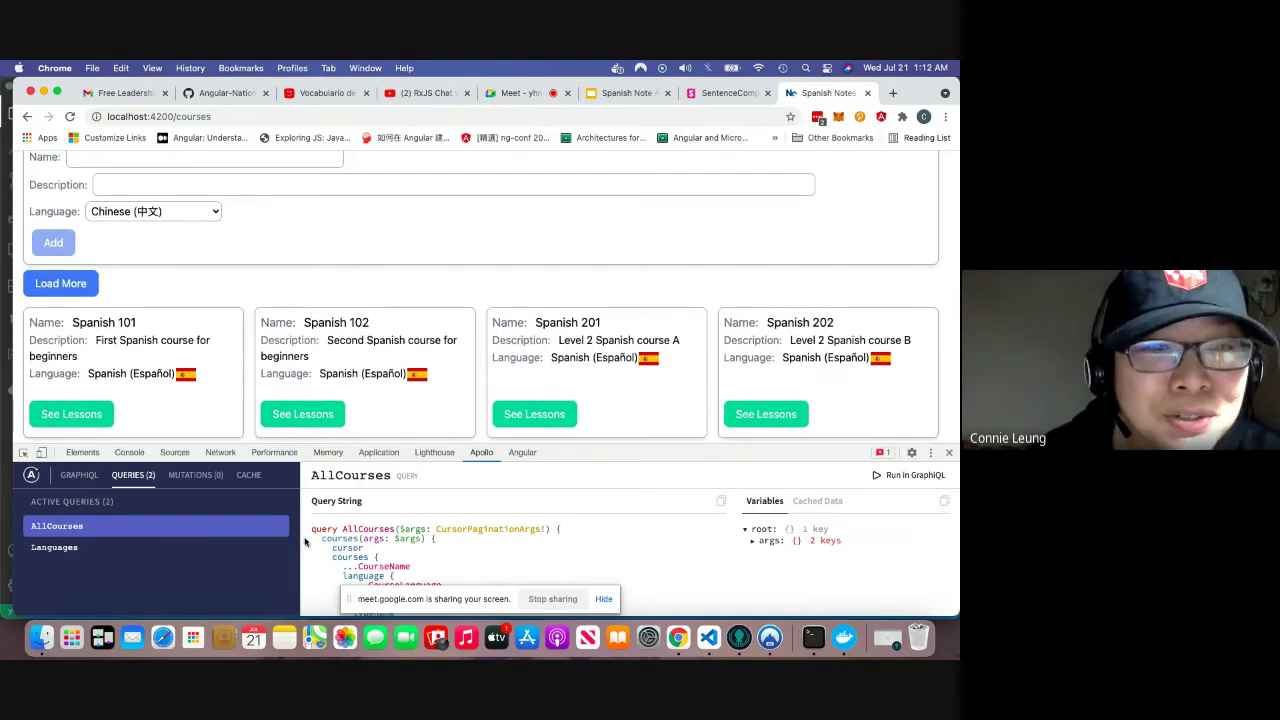
scroll(249, 286, up, 1)
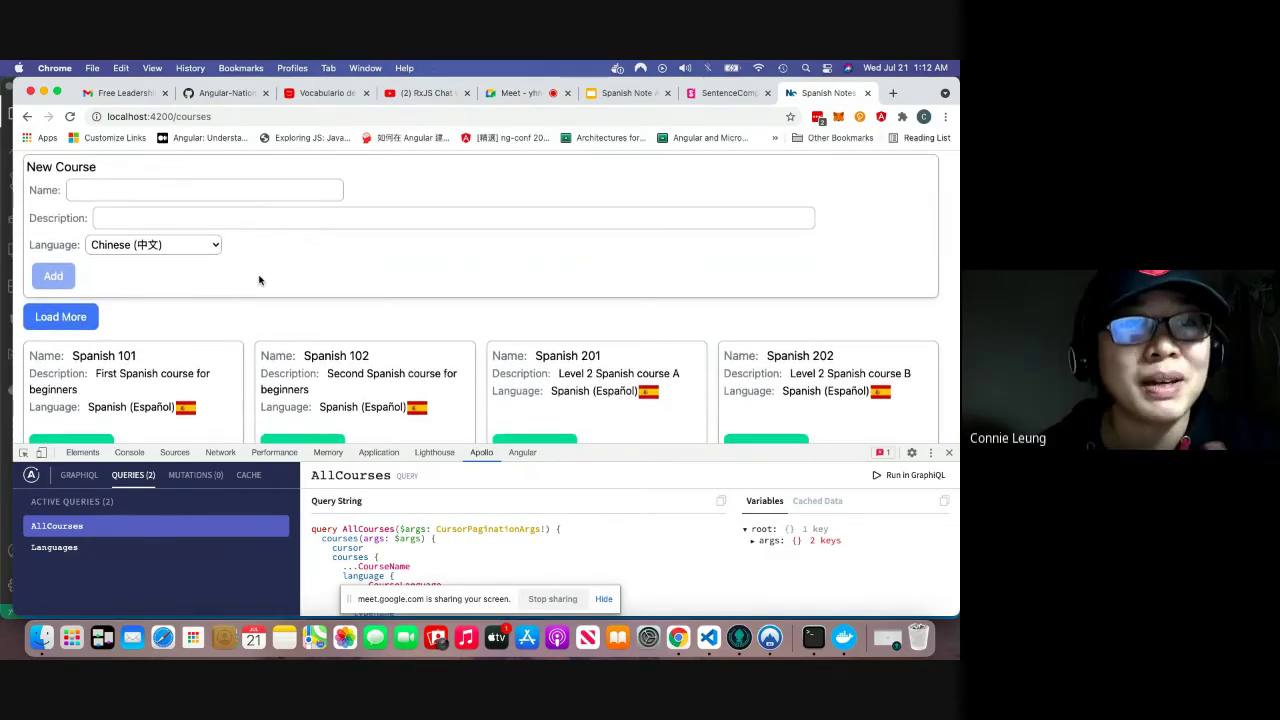
scroll(259, 280, down, 1)
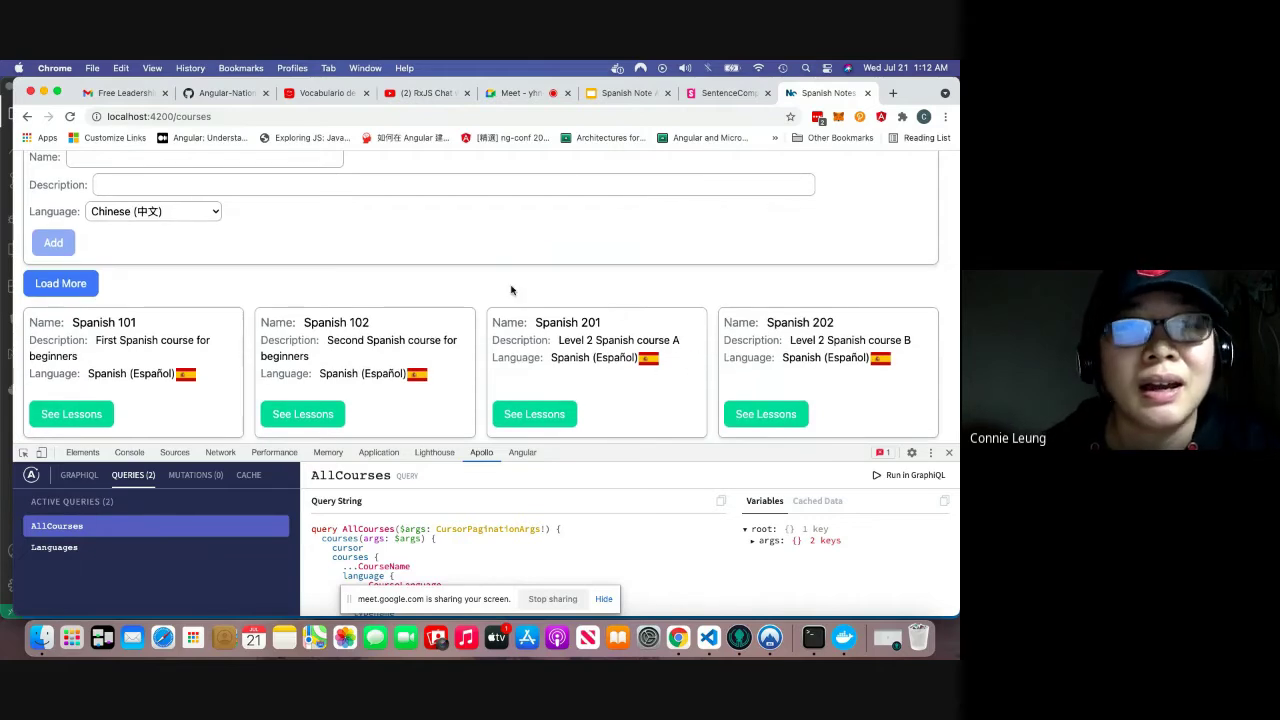
scroll(170, 263, up, 1)
scroll(170, 263, down, 1)
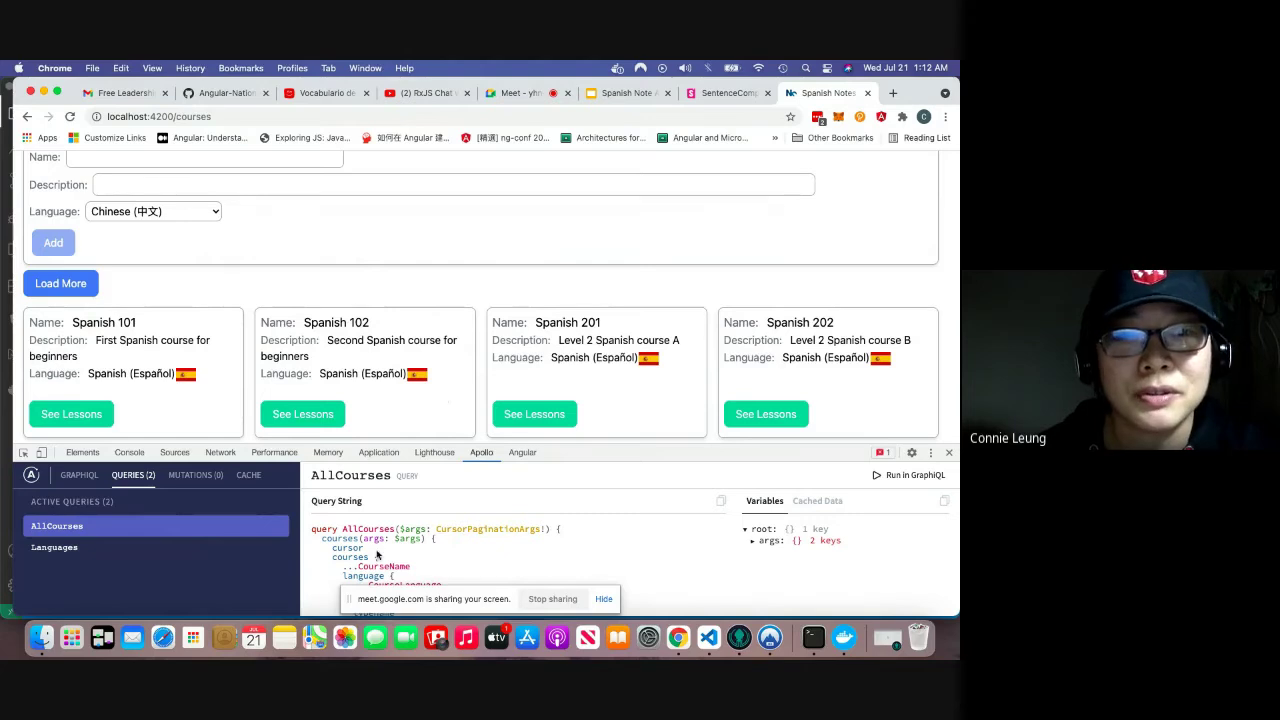
scroll(495, 524, down, 1)
scroll(495, 524, down, 5)
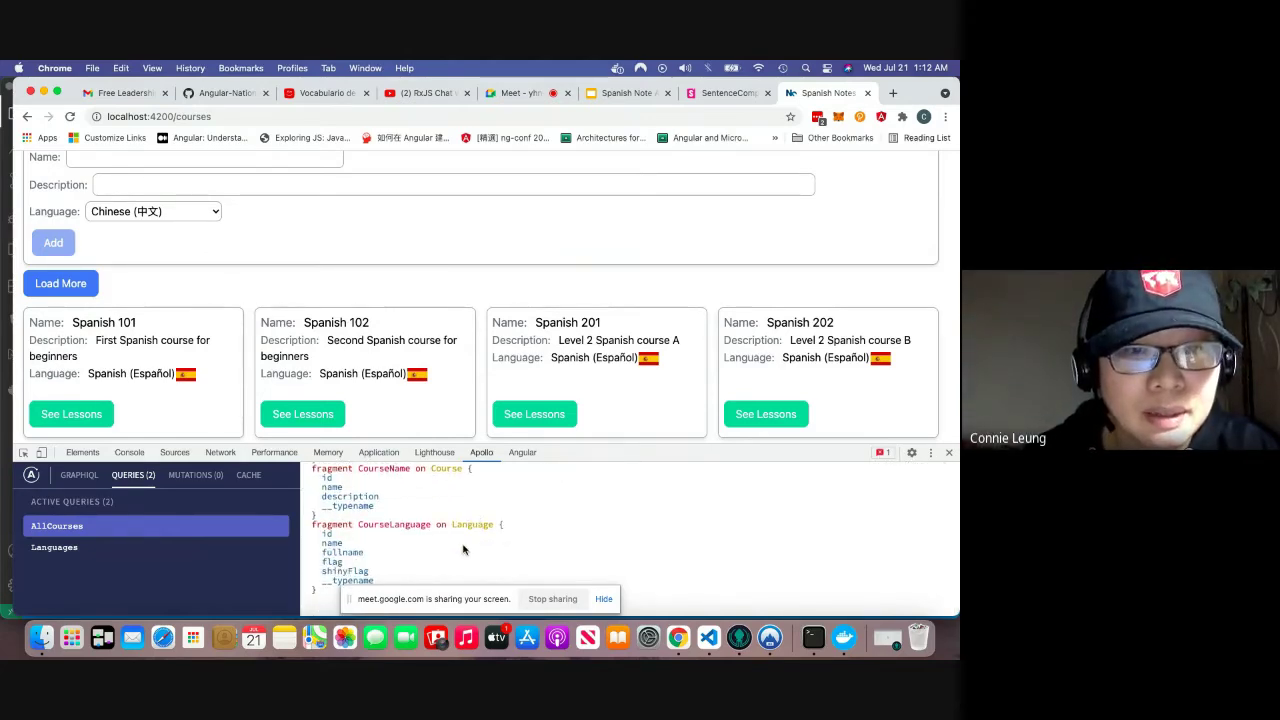
scroll(470, 552, up, 4)
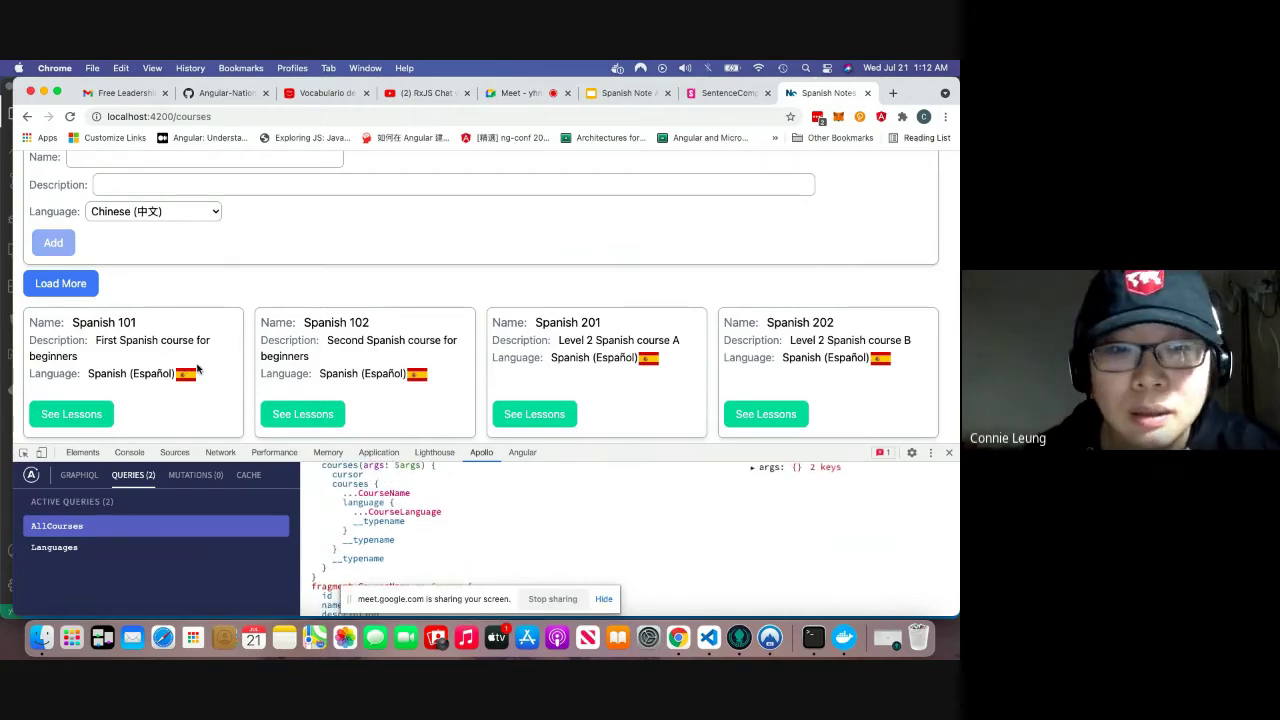
Load more courses into the list and view the added course cards.
click(75, 288)
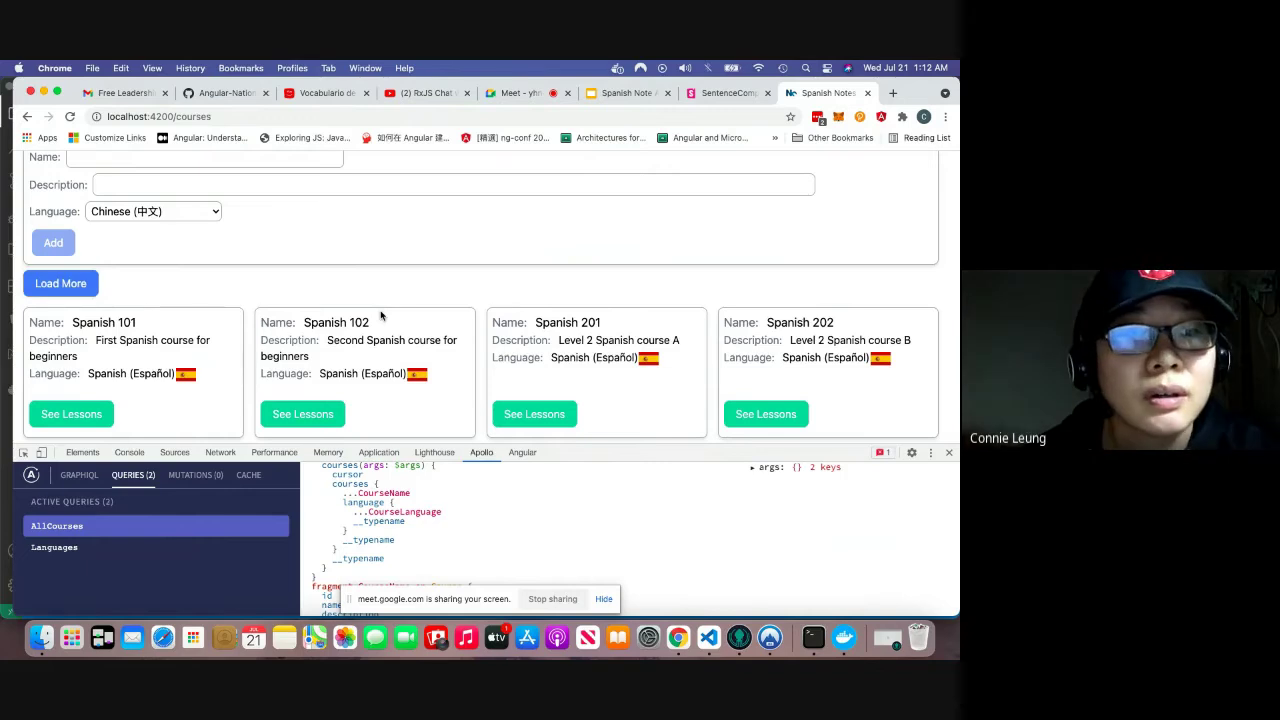
scroll(381, 314, down, 3)
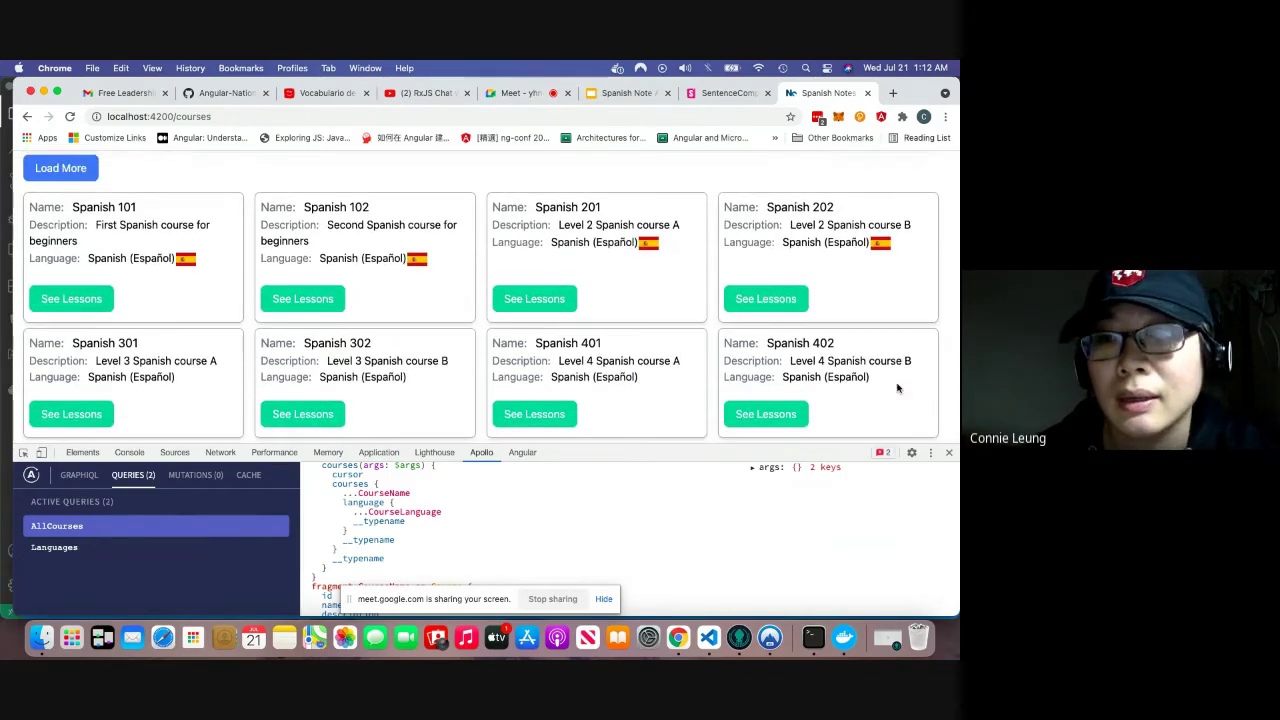
scroll(537, 502, down, 1)
Review the AllCourses query and its CourseName and CourseLanguage fragments, expanding the args variables.
scroll(537, 502, down, 5)
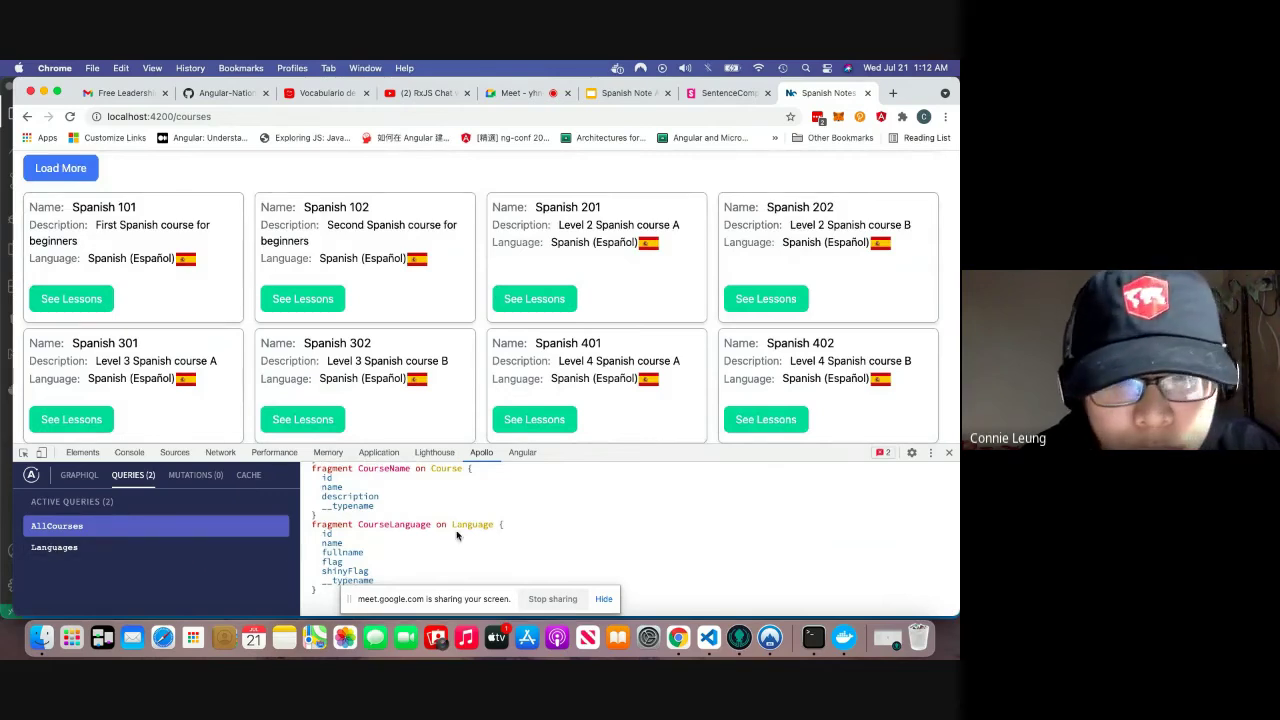
scroll(457, 536, up, 5)
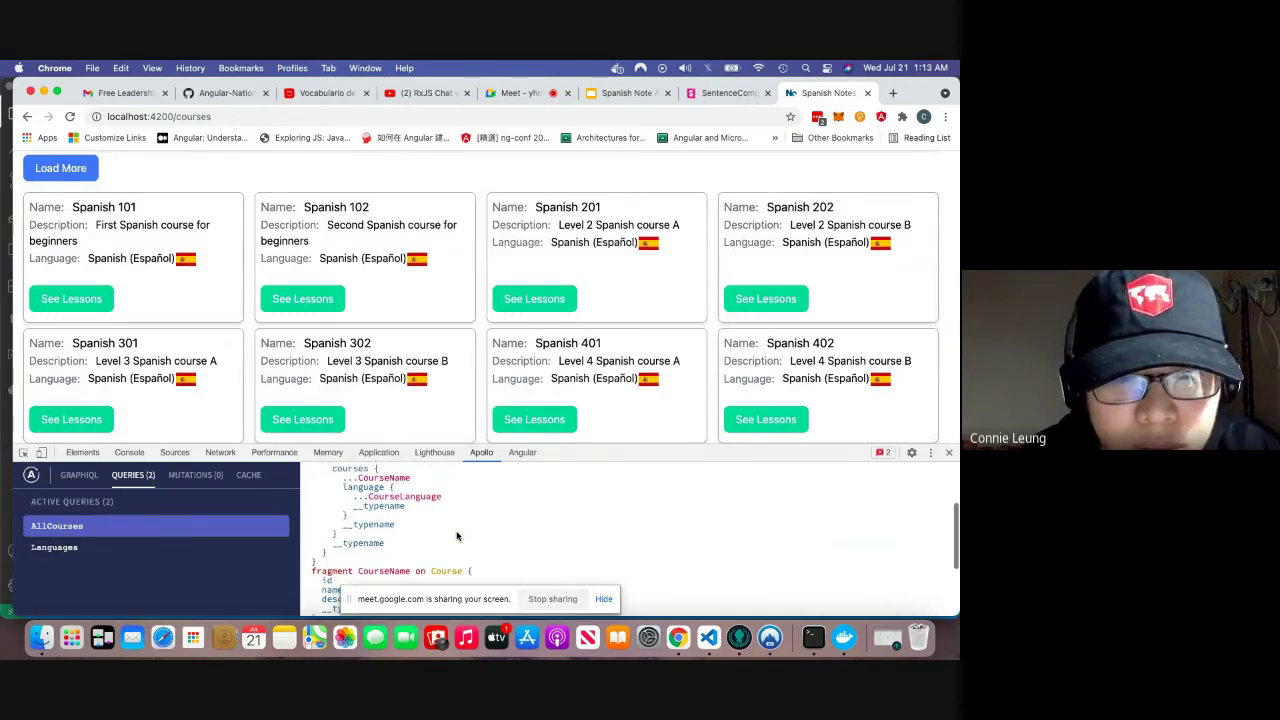
scroll(457, 536, down, 4)
scroll(457, 536, up, 5)
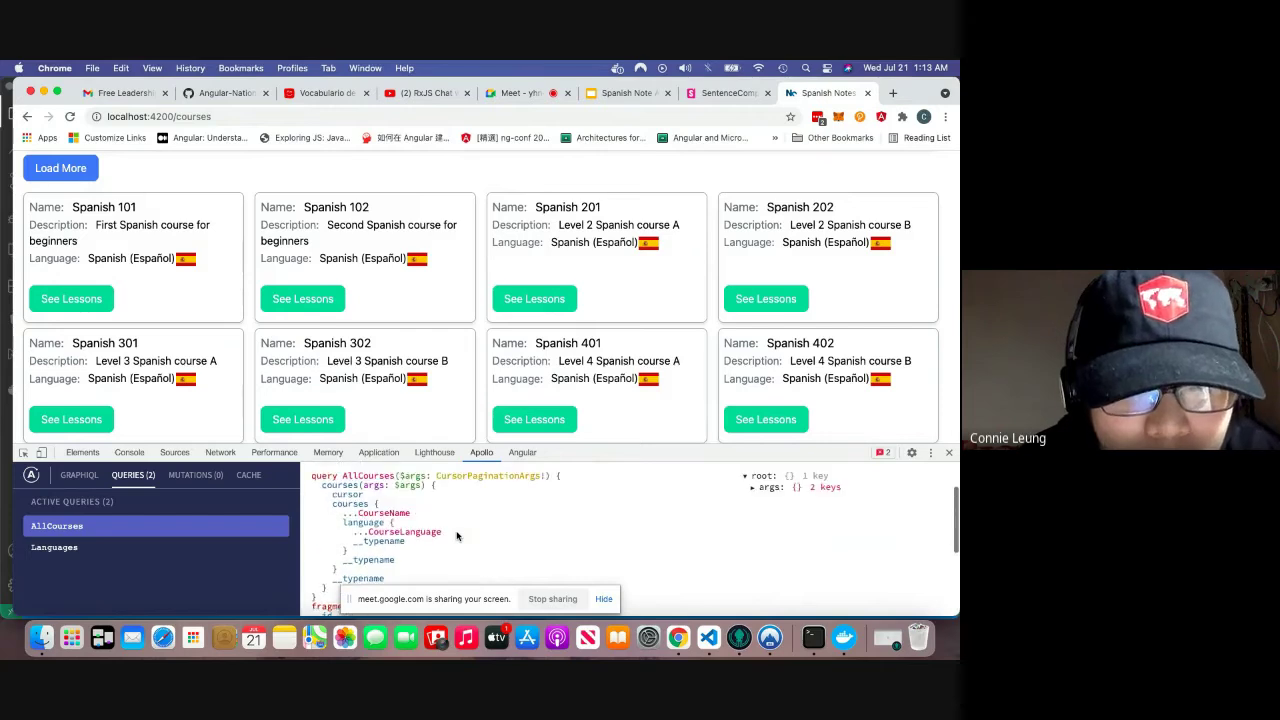
scroll(457, 536, up, 3)
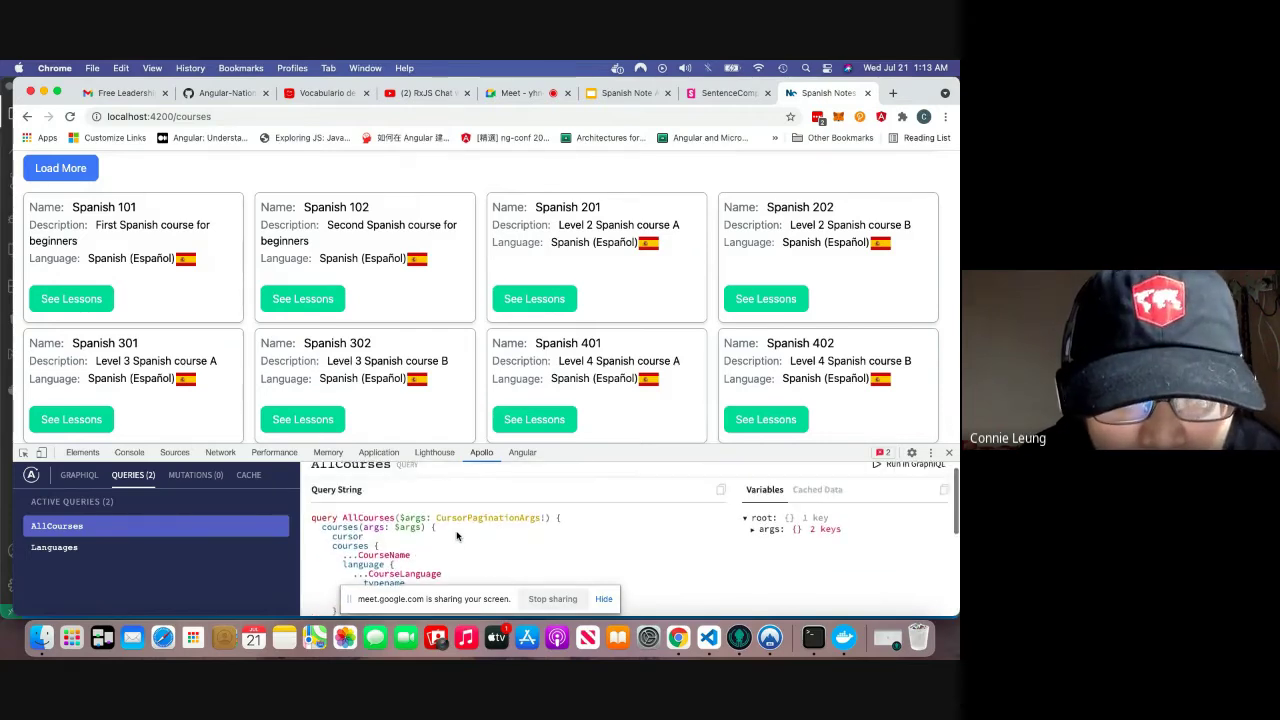
scroll(457, 536, up, 2)
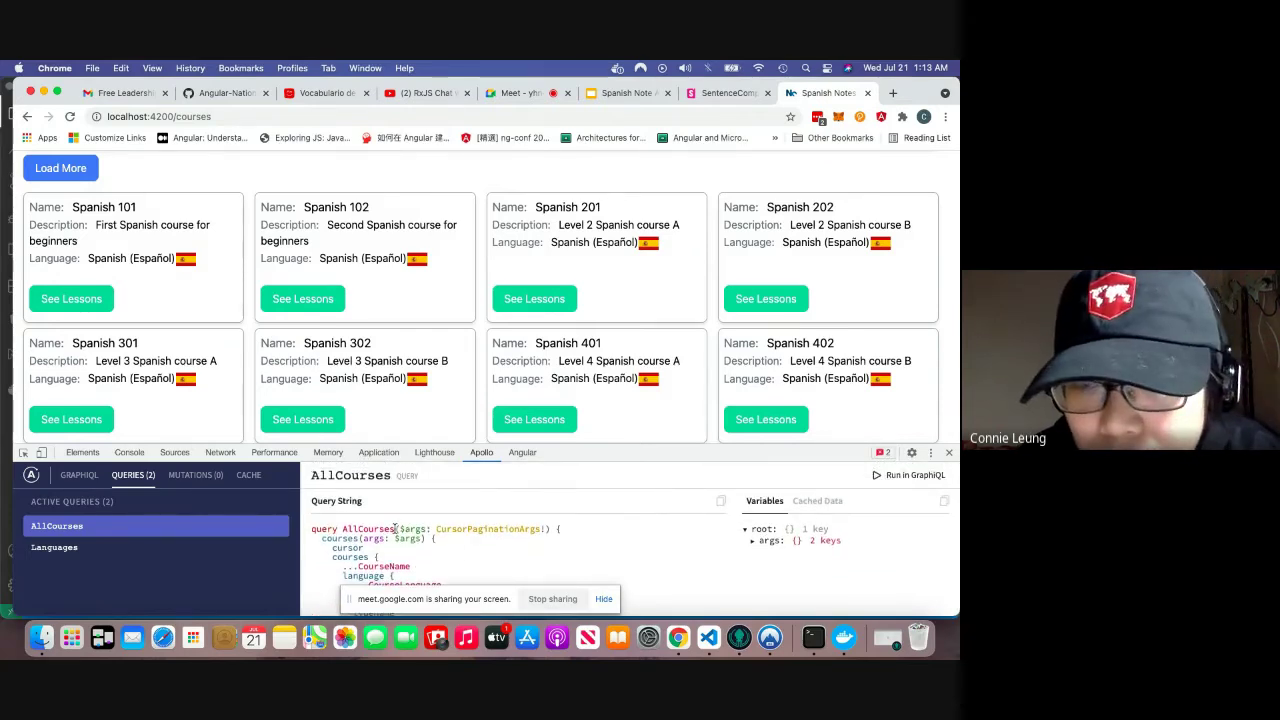
click(753, 541)
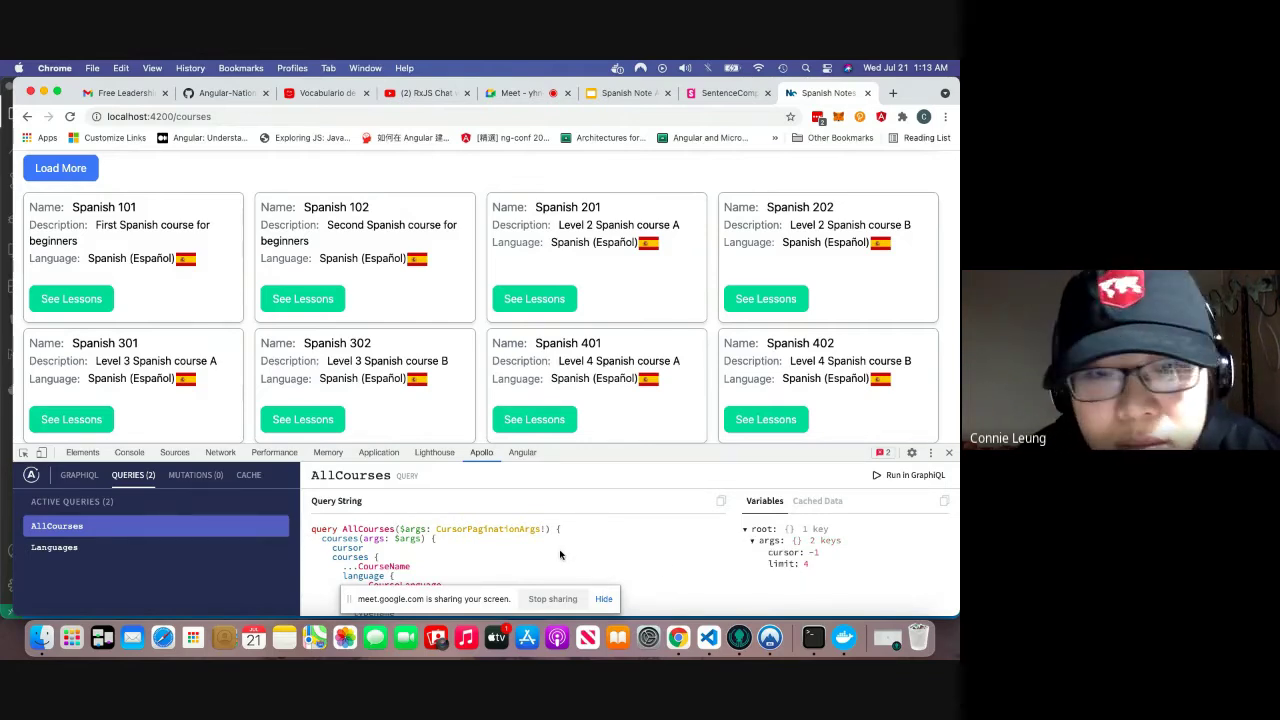
scroll(560, 555, down, 10)
scroll(560, 555, down, 2)
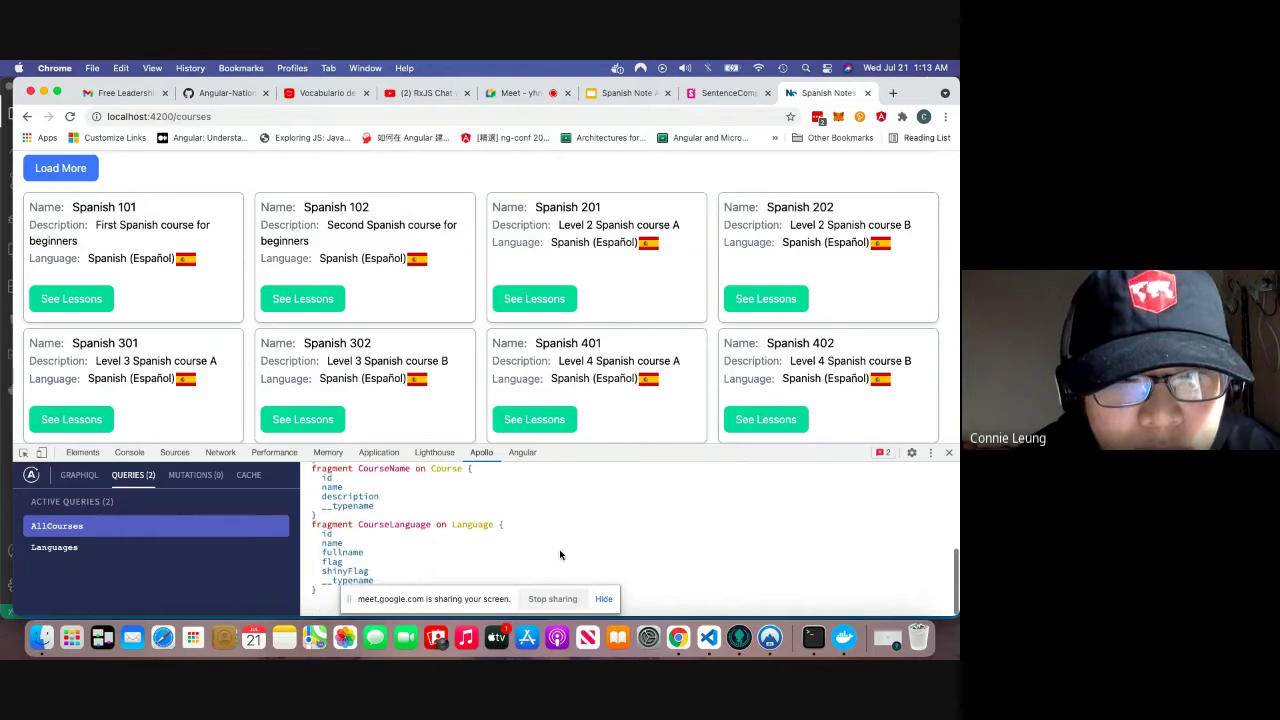
Inspect ROOT_QUERY in the Apollo cache, expanding the nested courses list and the references of items 4 to 7.
click(248, 475)
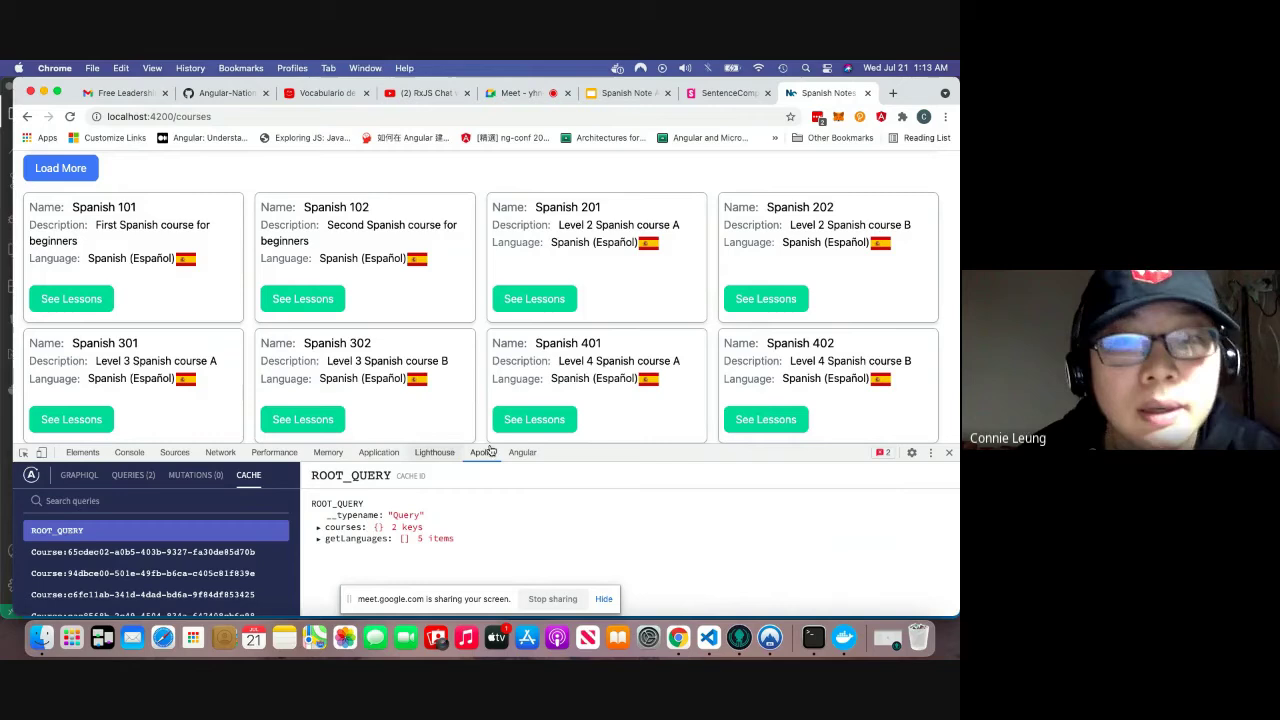
click(318, 530)
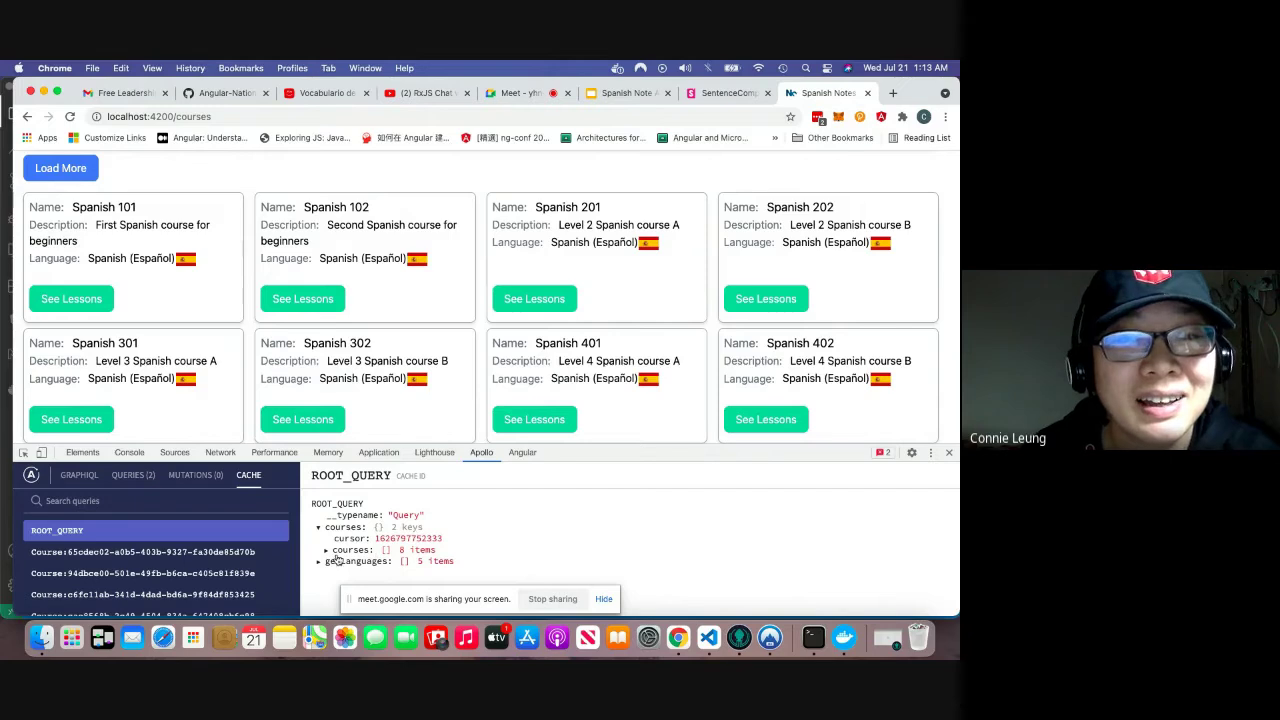
click(326, 550)
scroll(448, 556, down, 3)
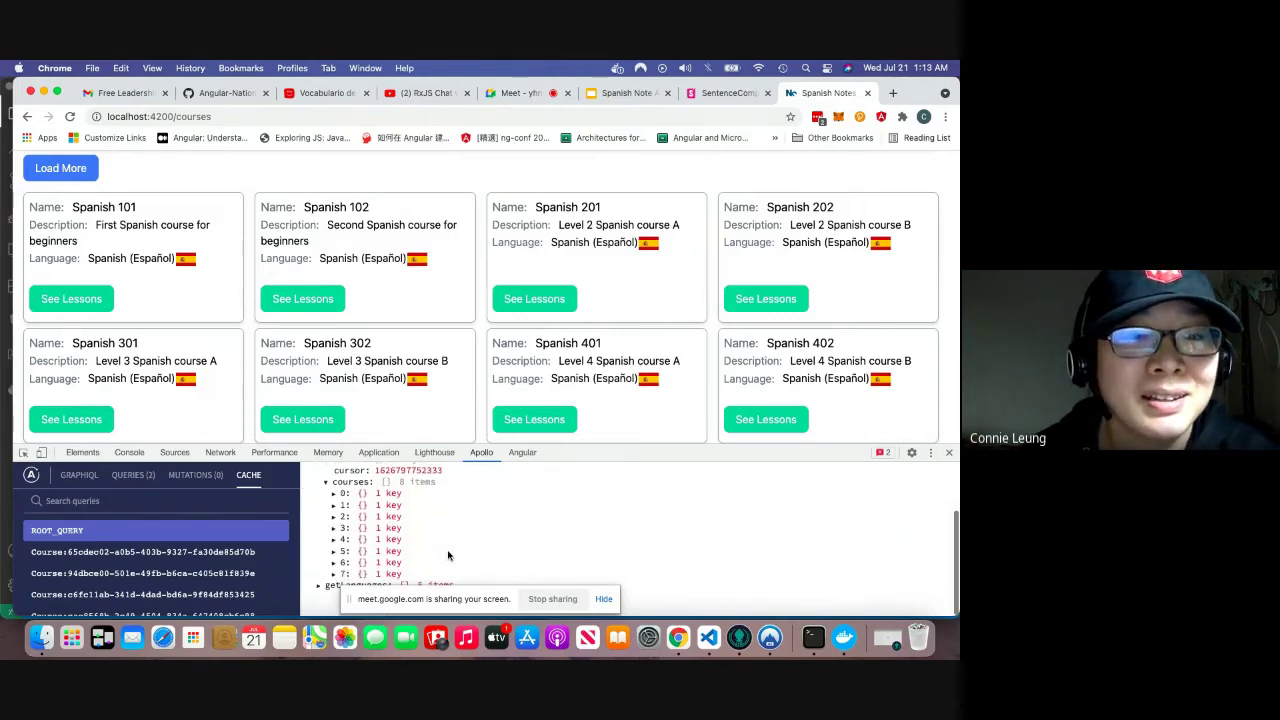
click(335, 540)
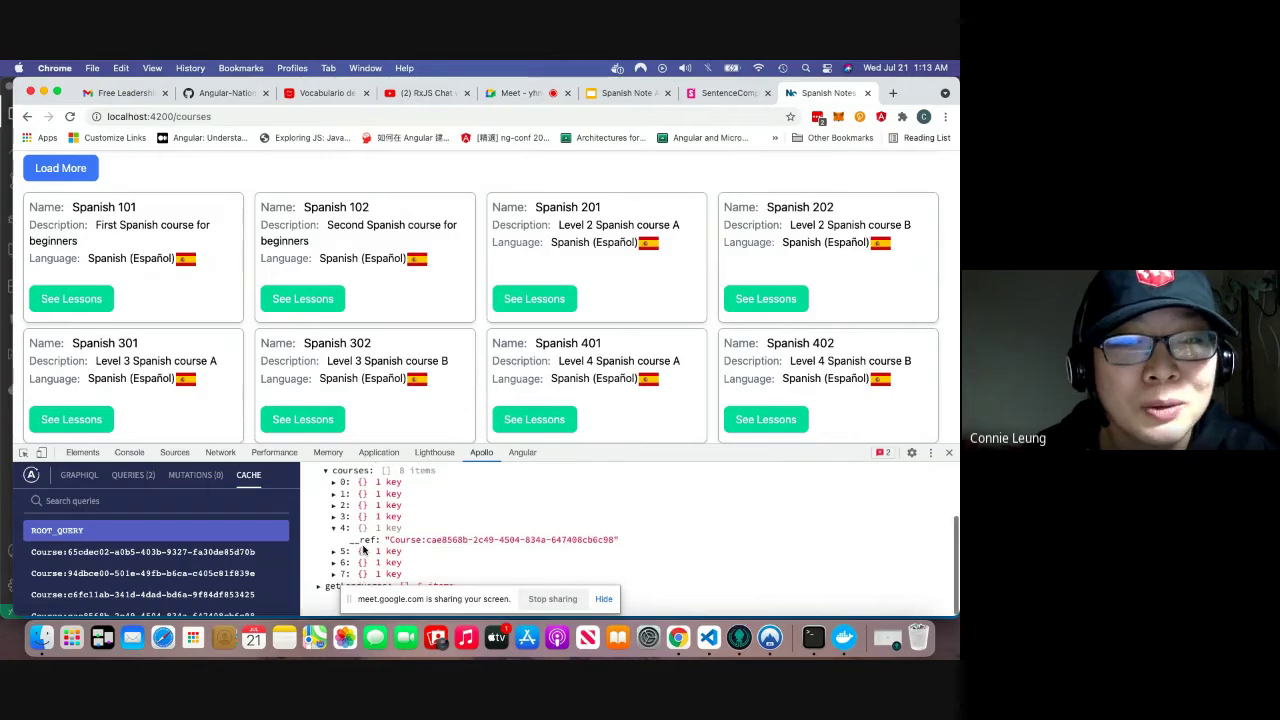
click(334, 555)
click(334, 562)
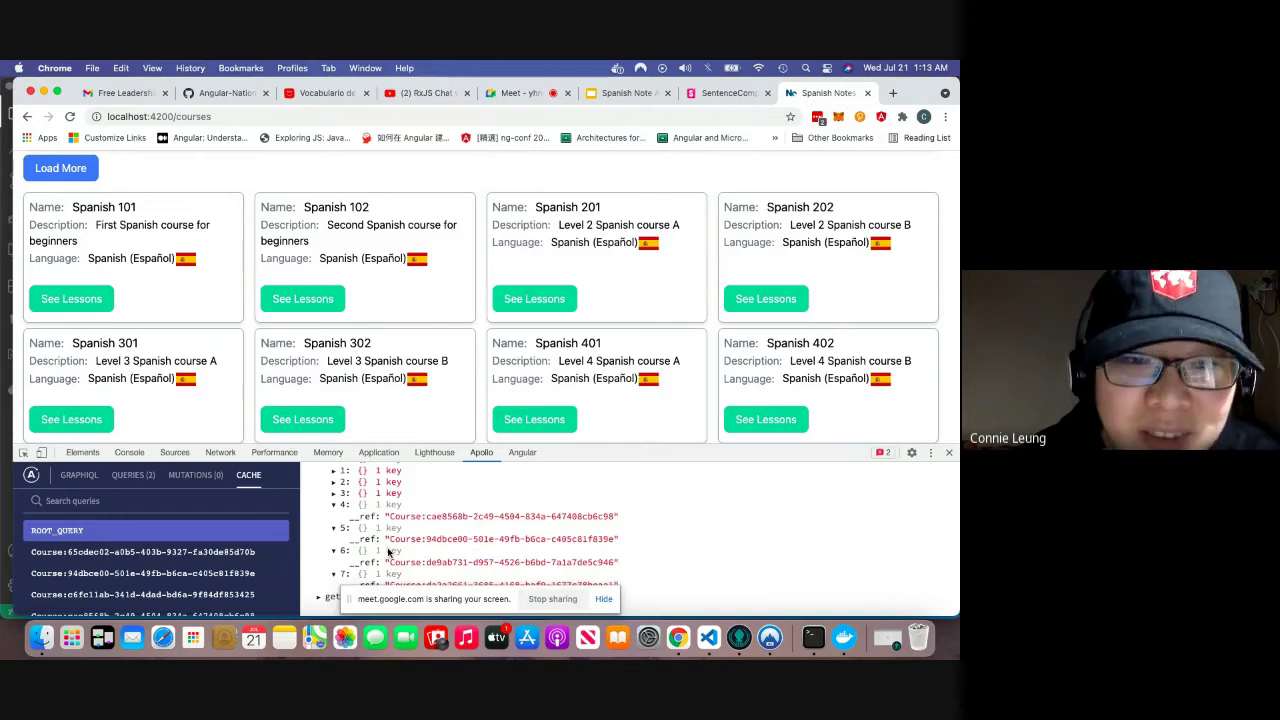
click(334, 575)
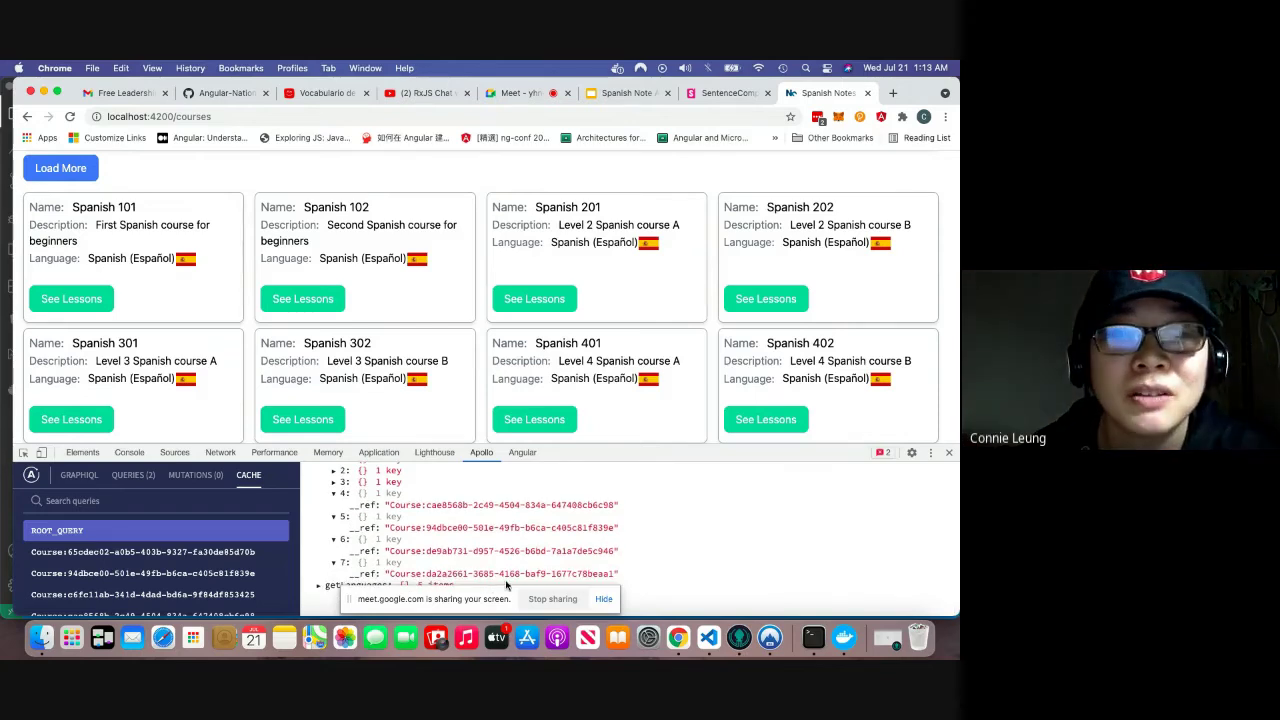
Reload the courses page to reset the loaded course list.
scroll(436, 518, up, 3)
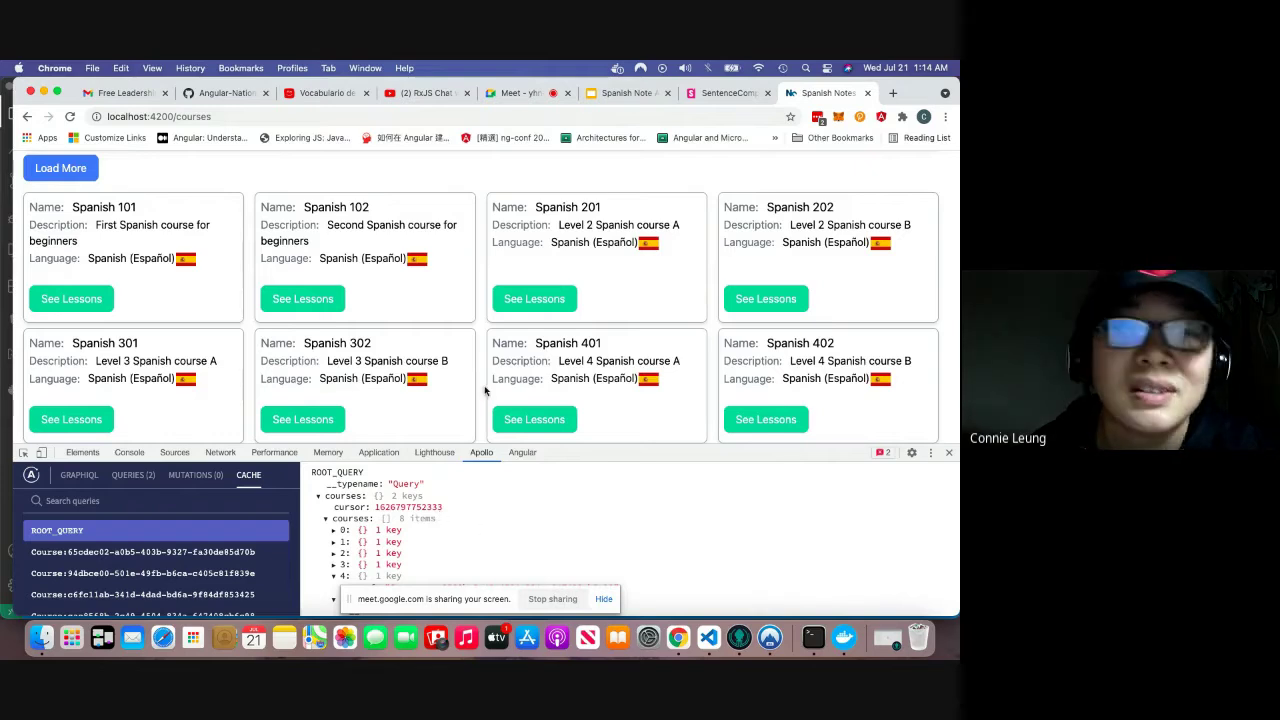
scroll(457, 351, up, 2)
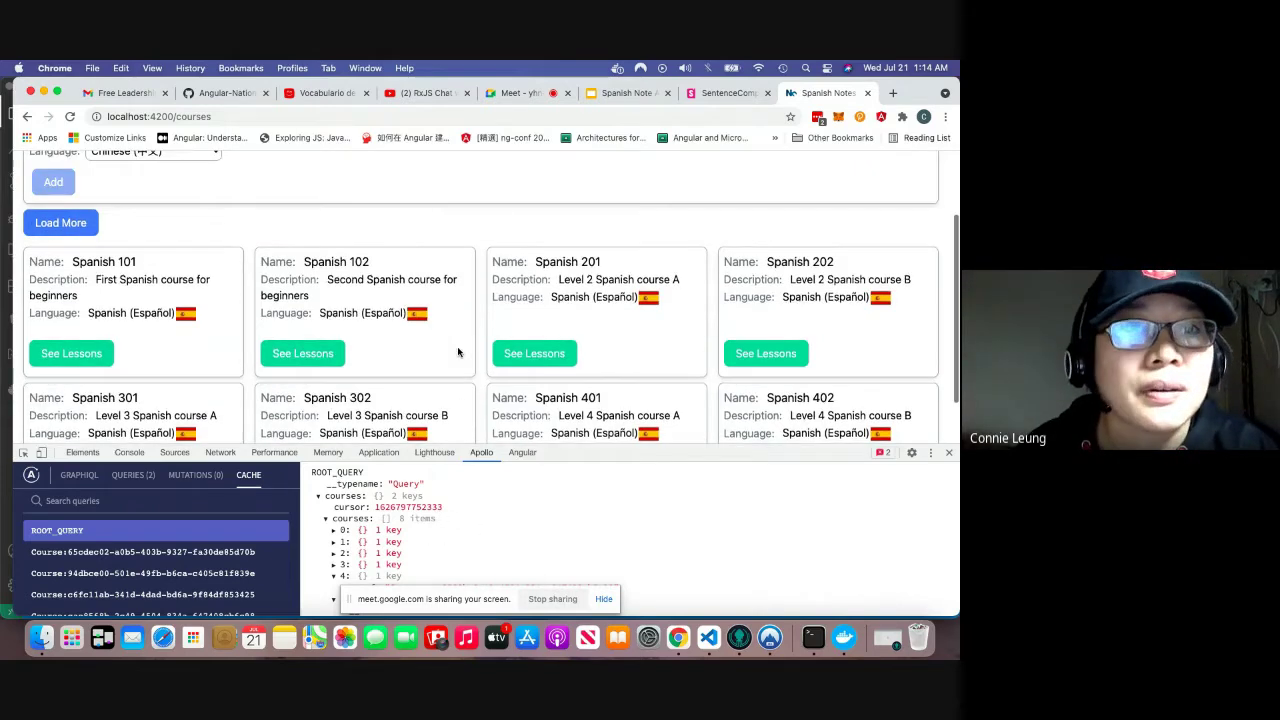
key(super+r)
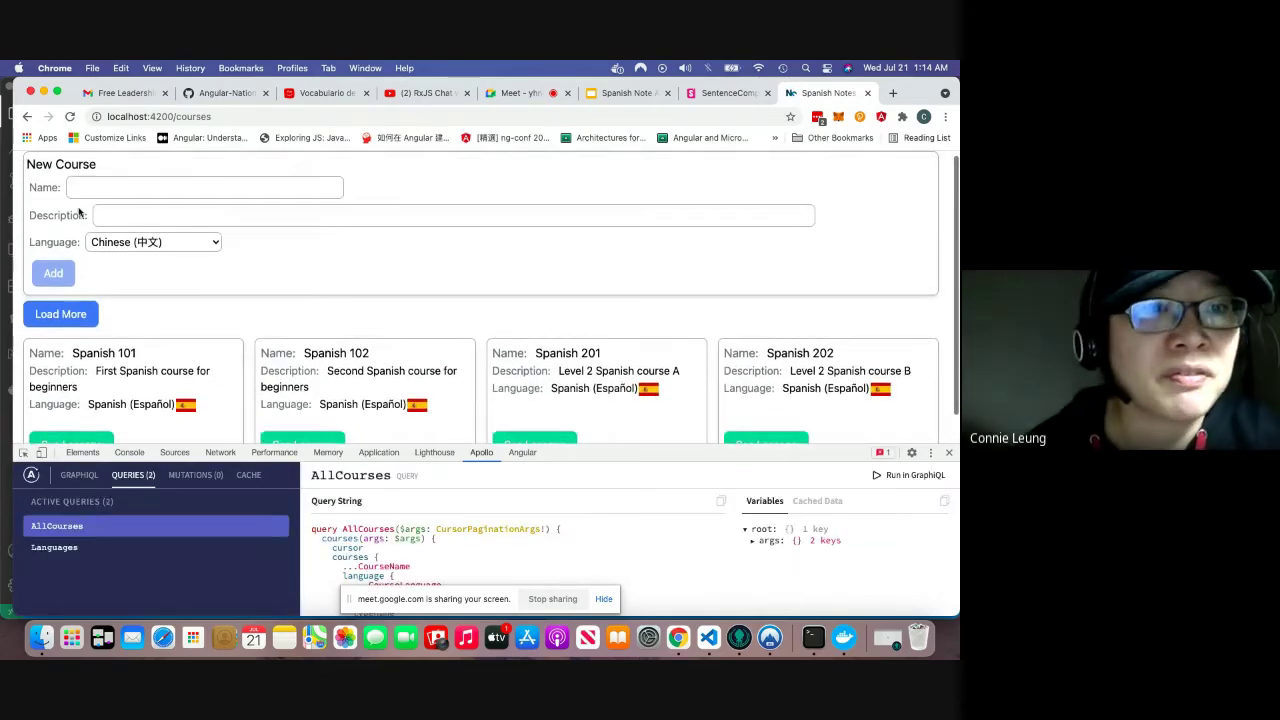
click(90, 187)
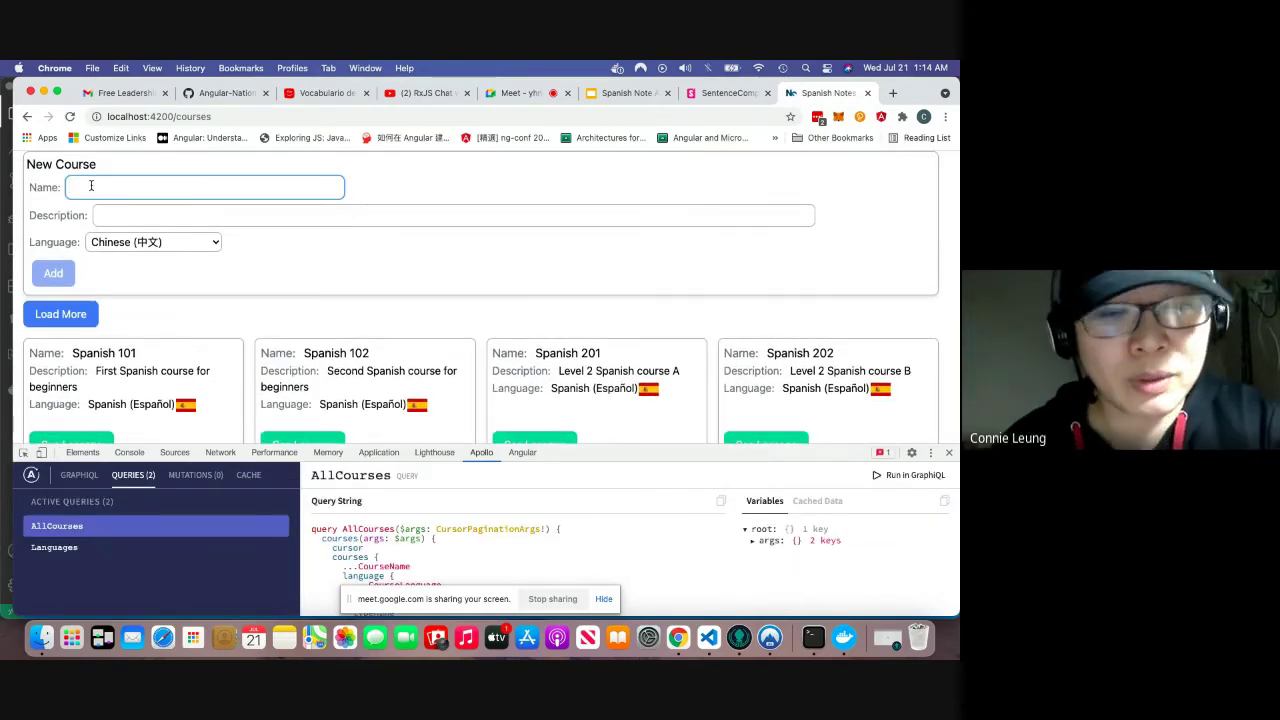
text(Tee)
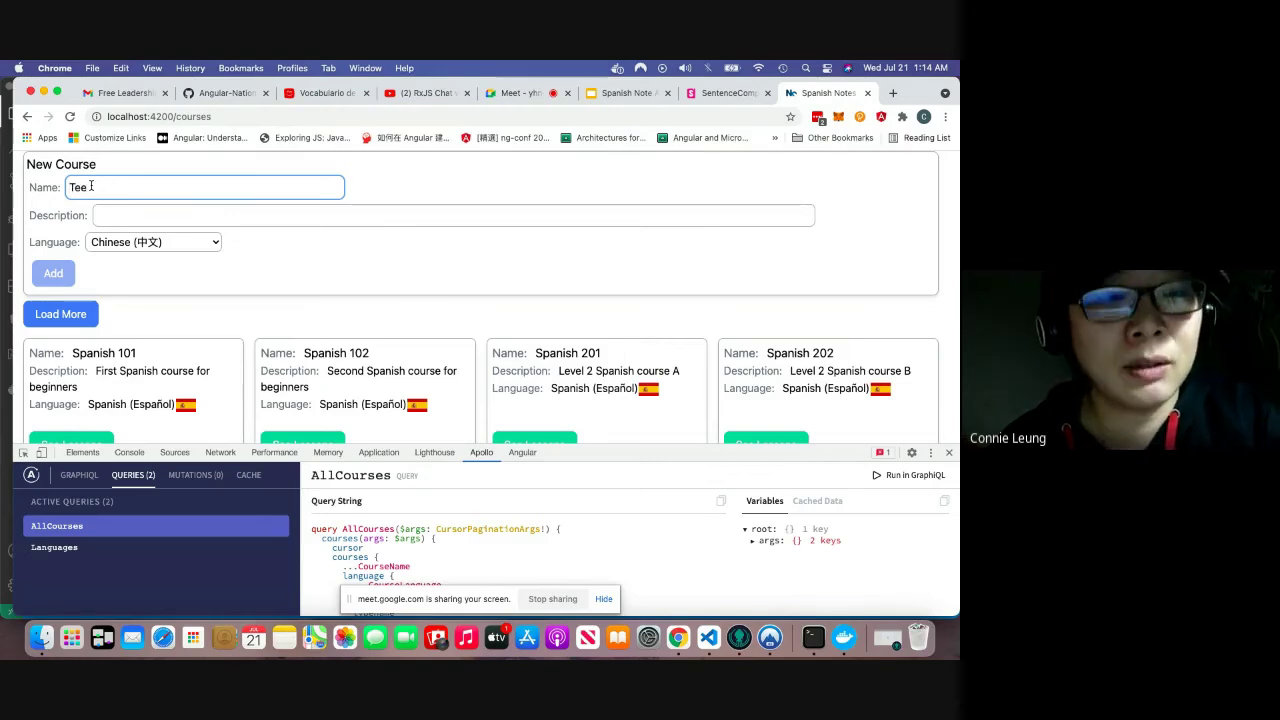
text(123123213)
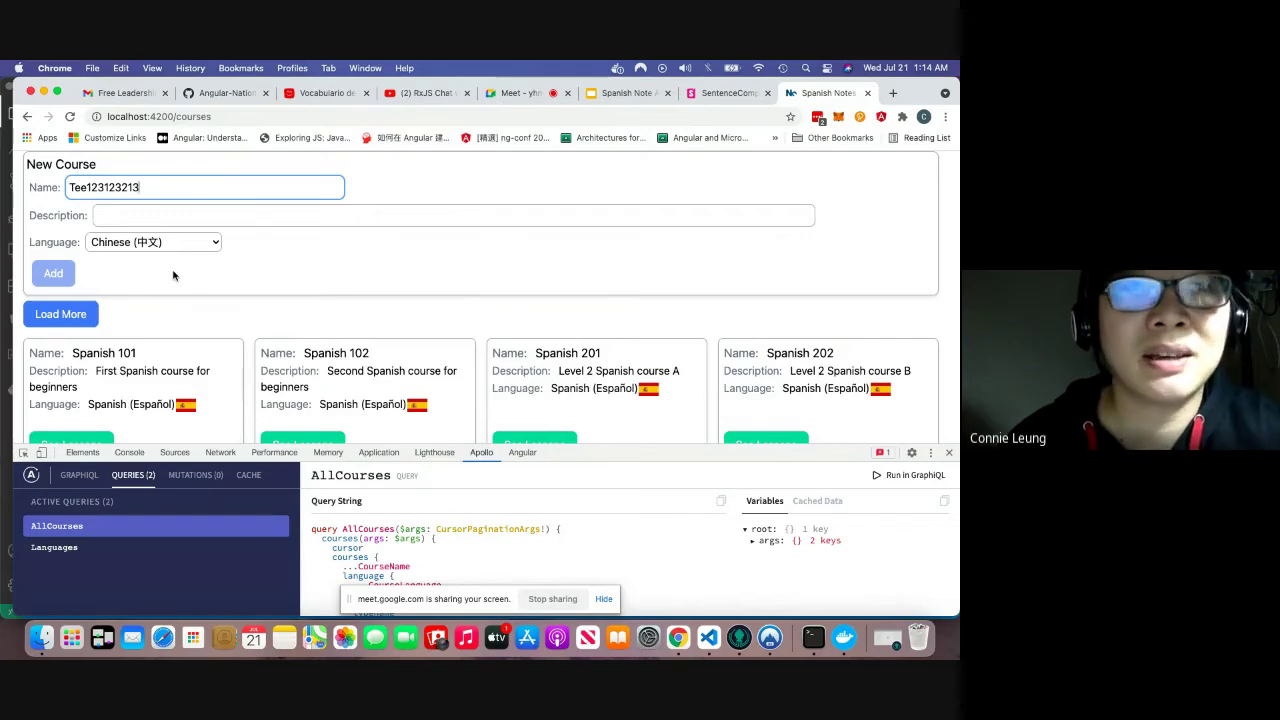
click(133, 218)
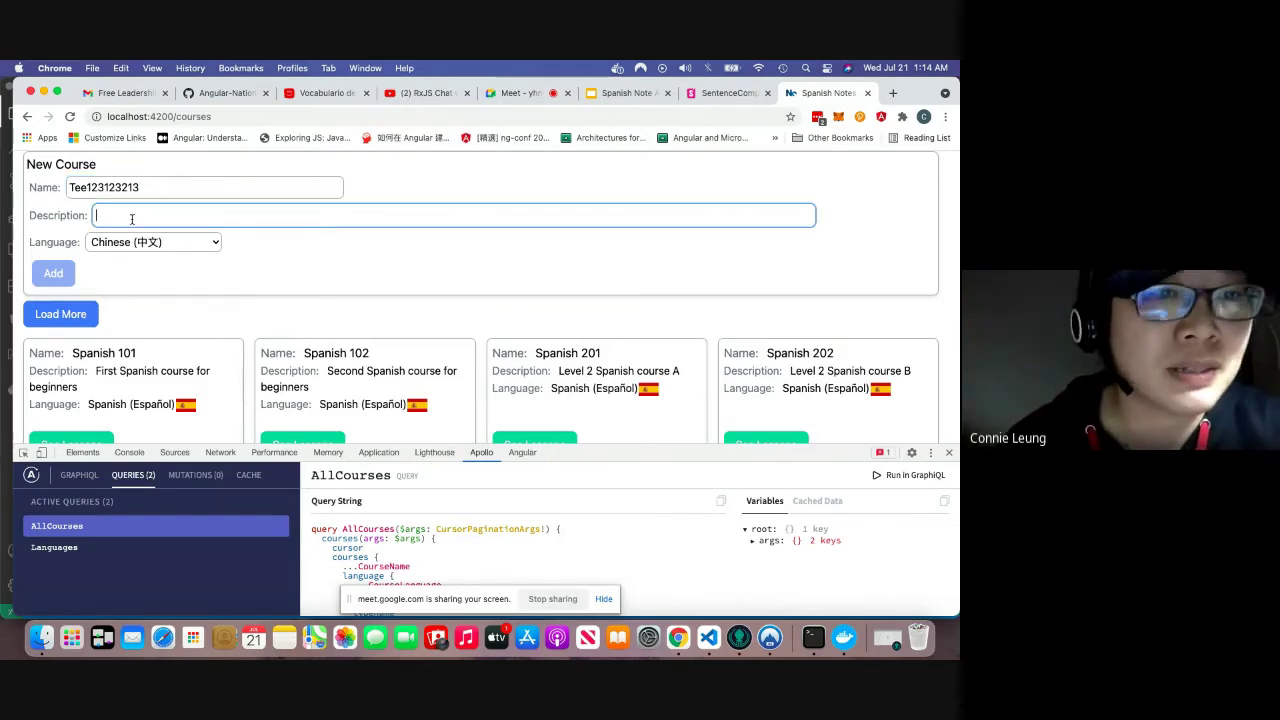
text(123123123123)
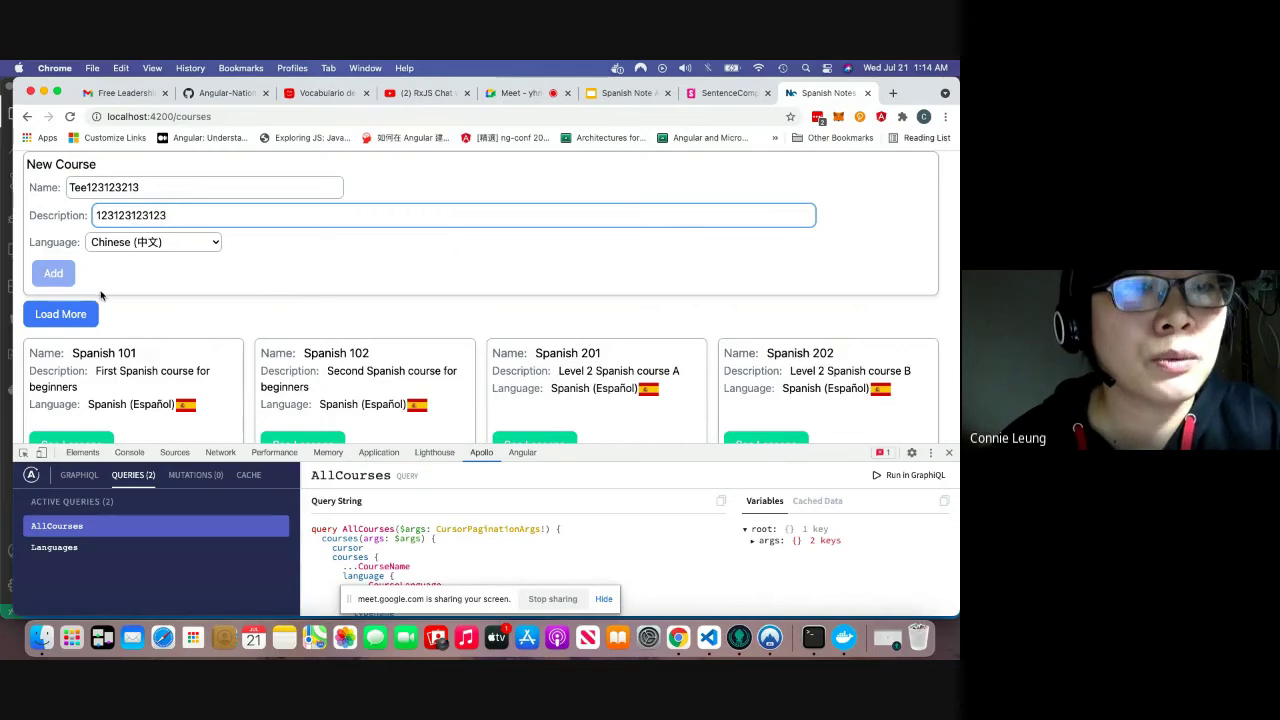
click(126, 285)
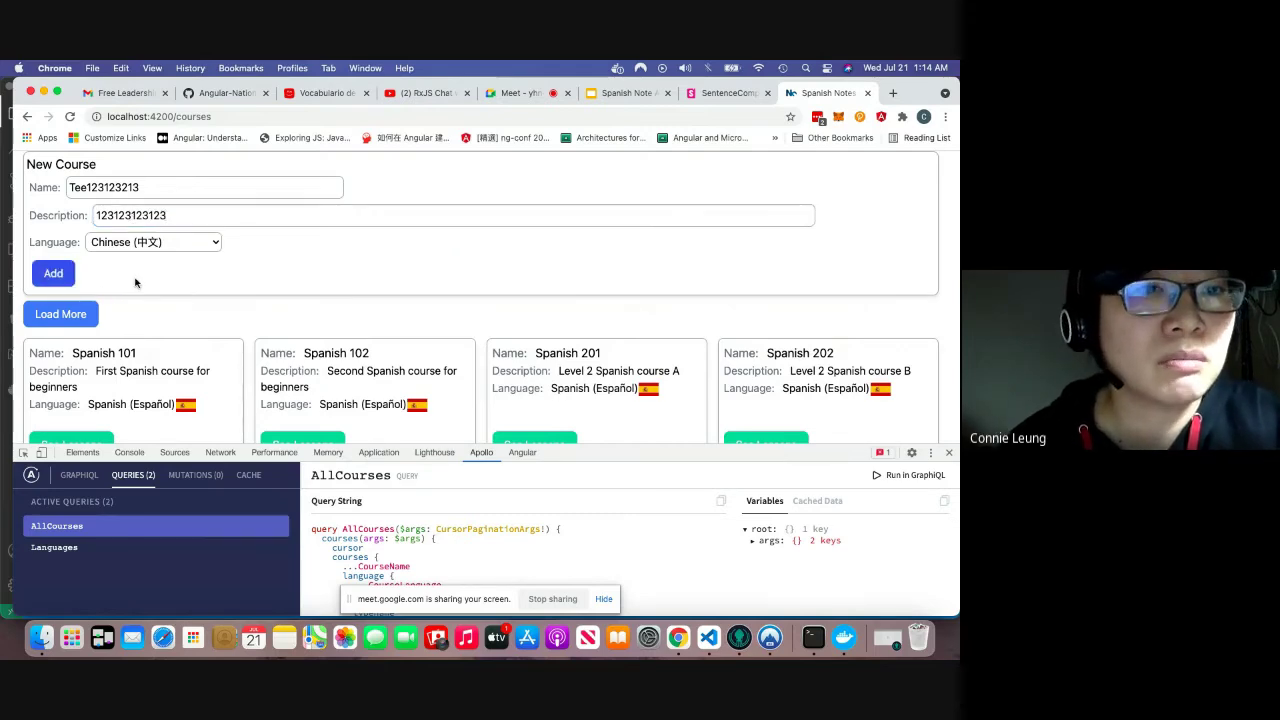
click(55, 274)
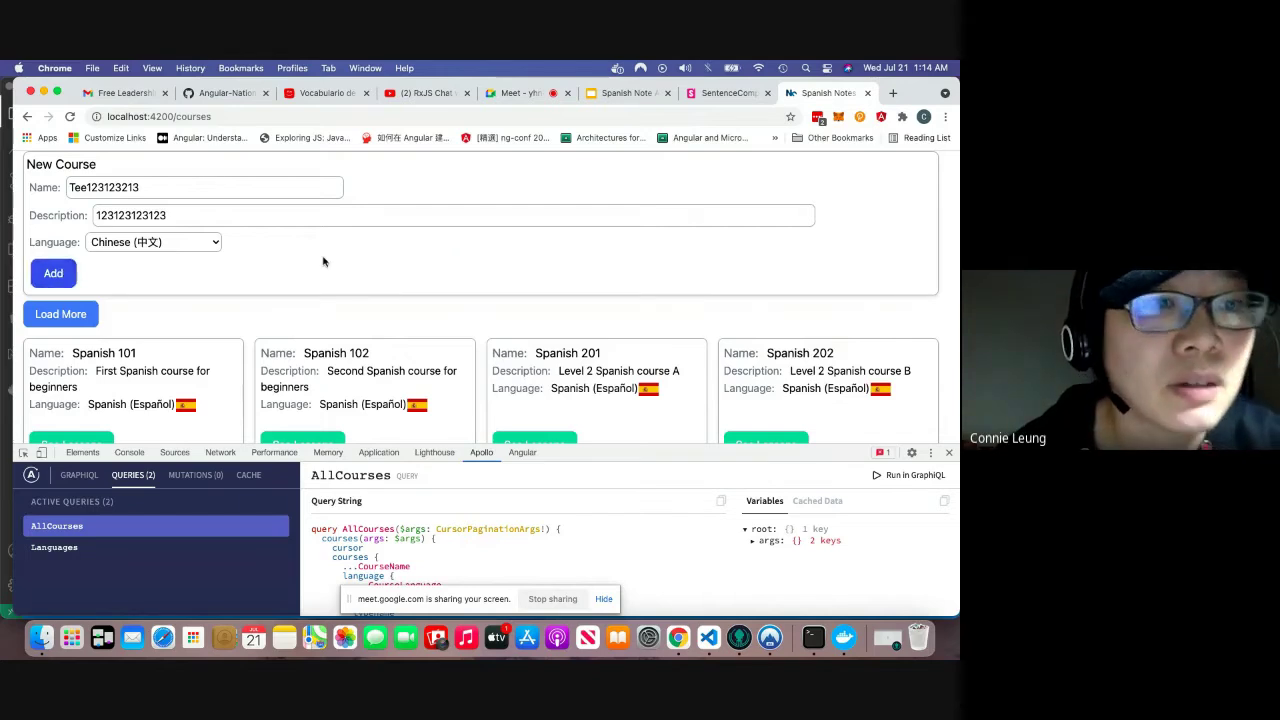
scroll(340, 256, down, 3)
scroll(29, 206, up, 1)
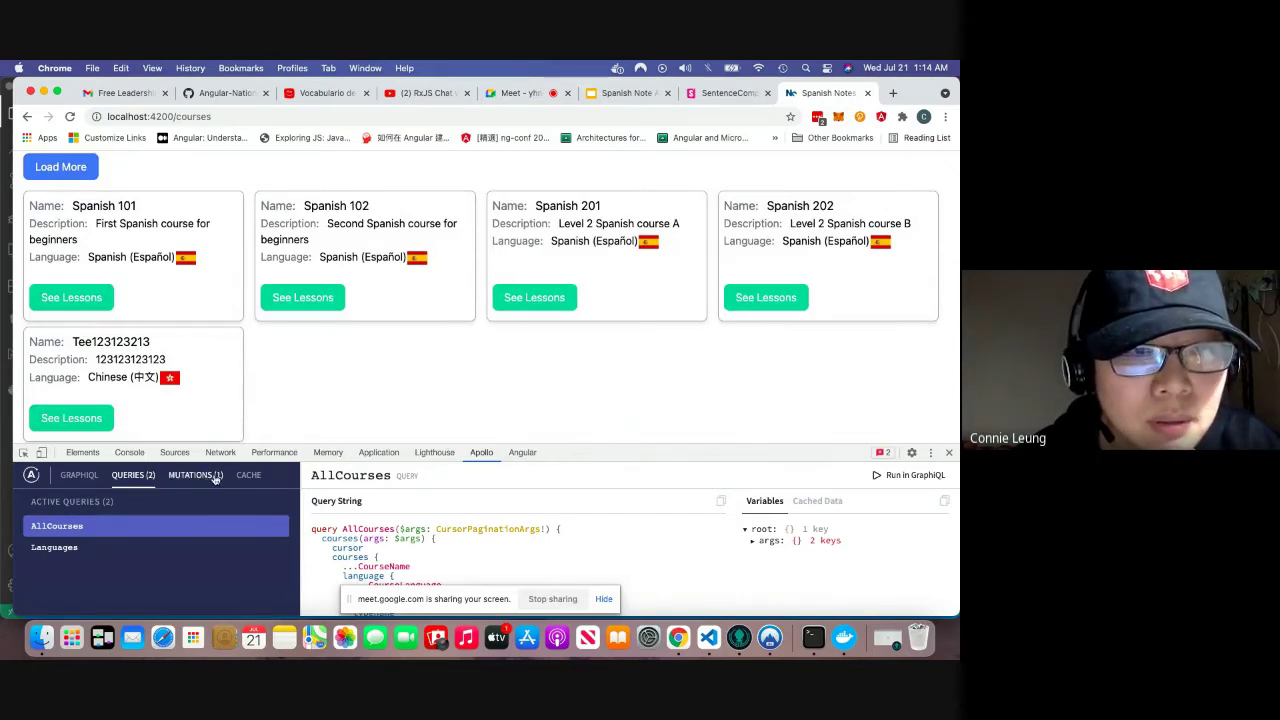
Expand the courses entry of ROOT_QUERY in the Apollo cache and load more courses into the list.
click(248, 475)
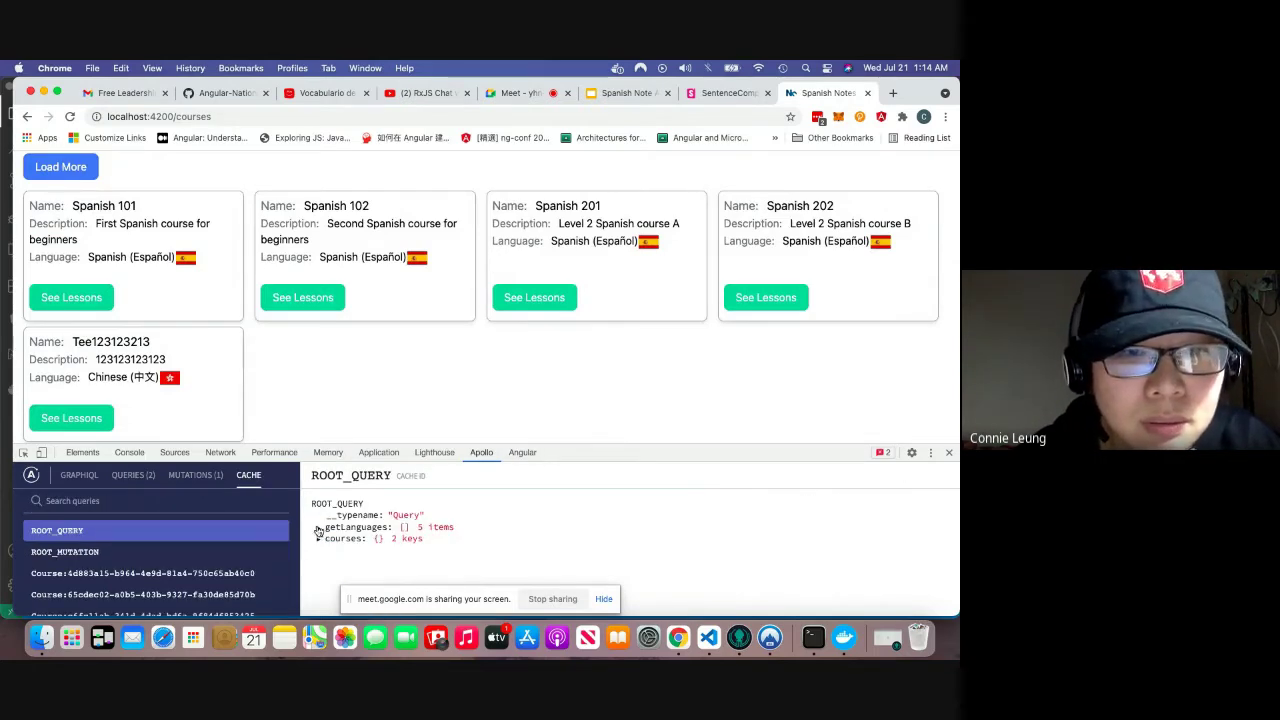
click(319, 540)
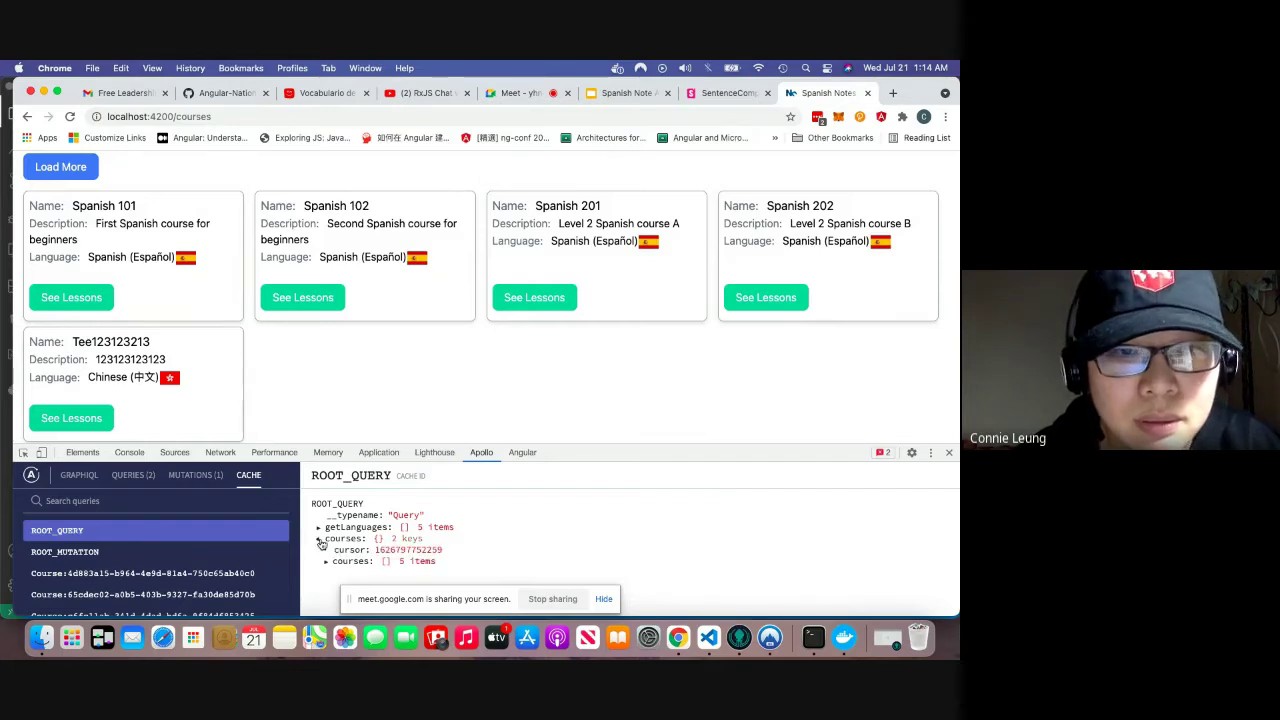
click(60, 167)
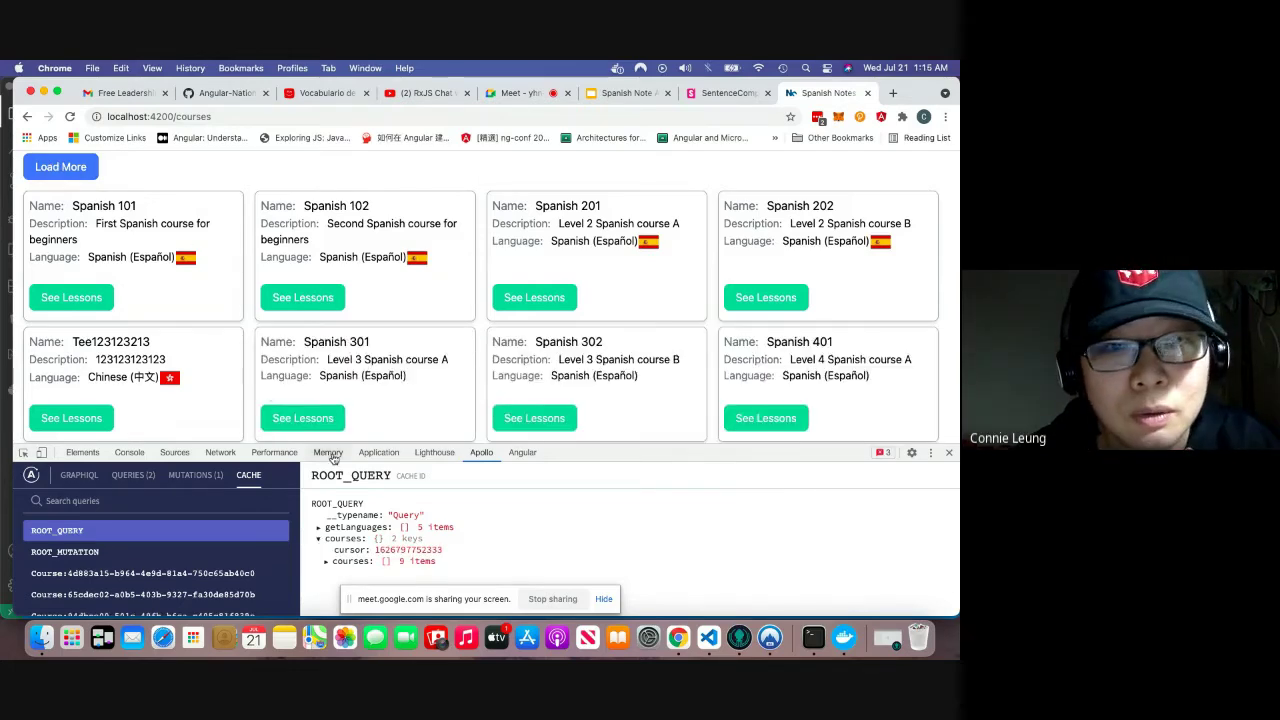
Expand the nested courses list in the cached ROOT_QUERY and compare its items with the course cards on the page.
click(326, 561)
scroll(361, 564, down, 2)
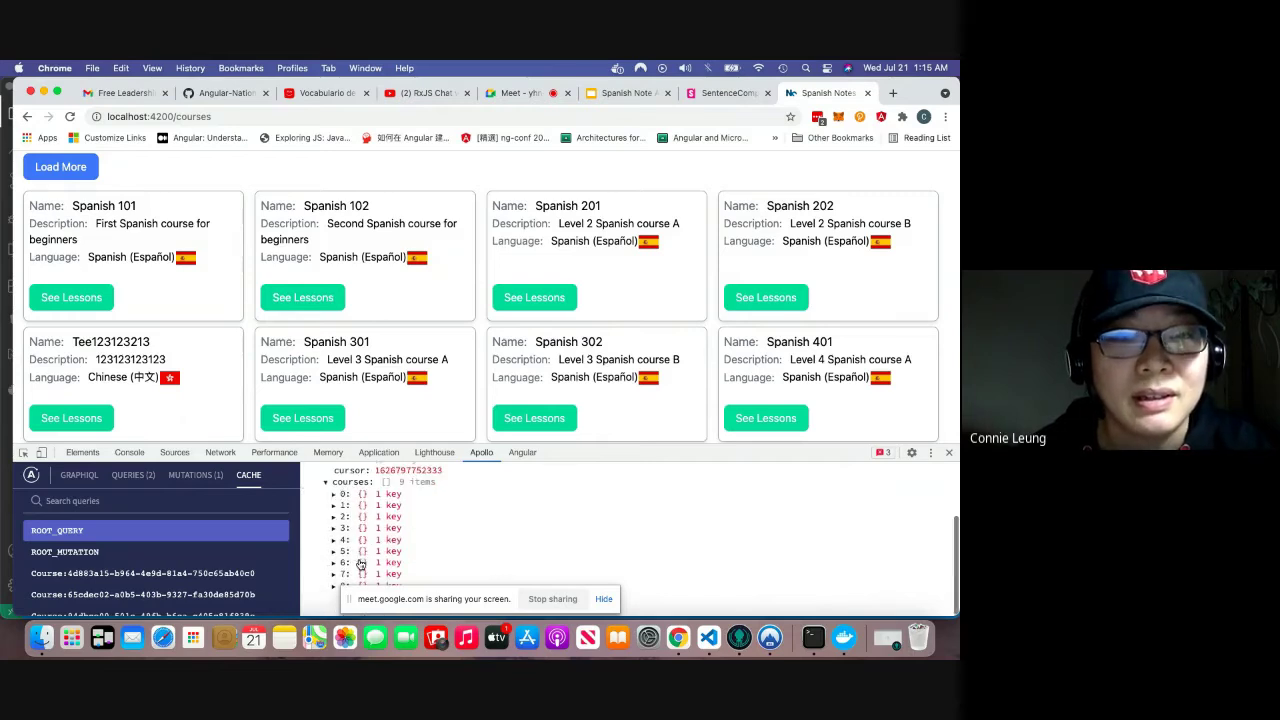
scroll(460, 538, up, 2)
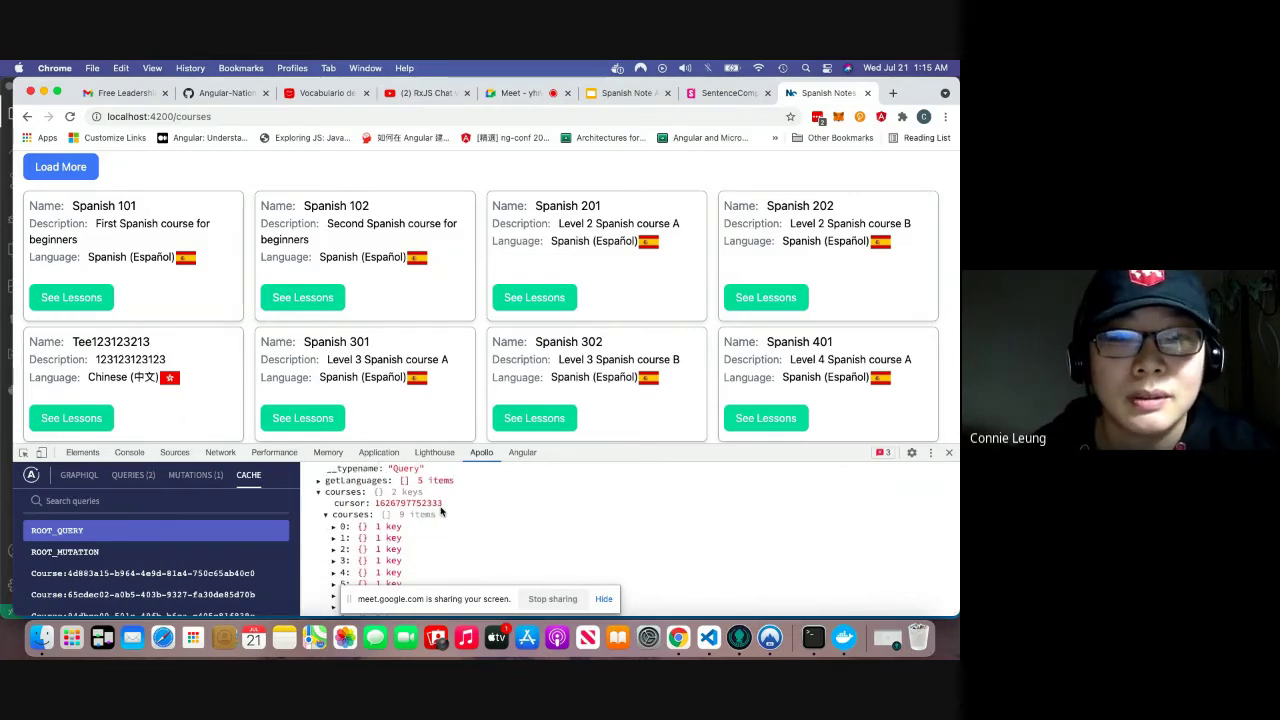
scroll(659, 290, down, 2)
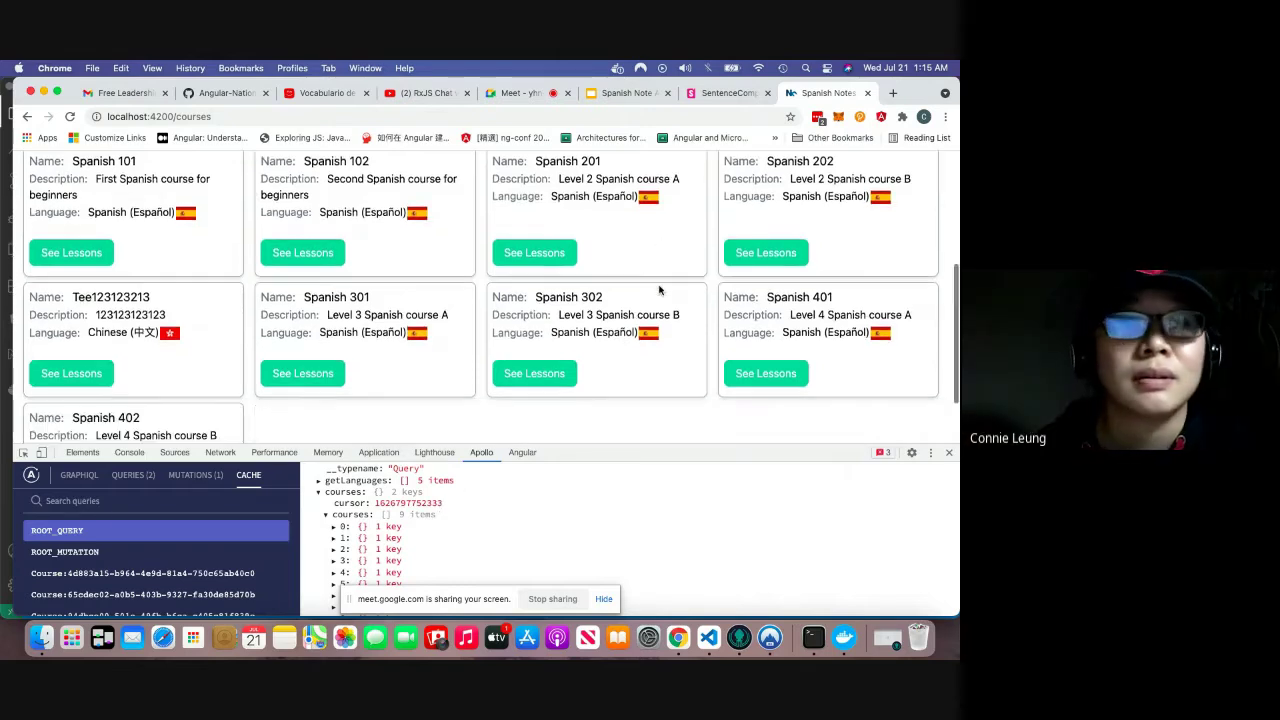
scroll(600, 340, down, 3)
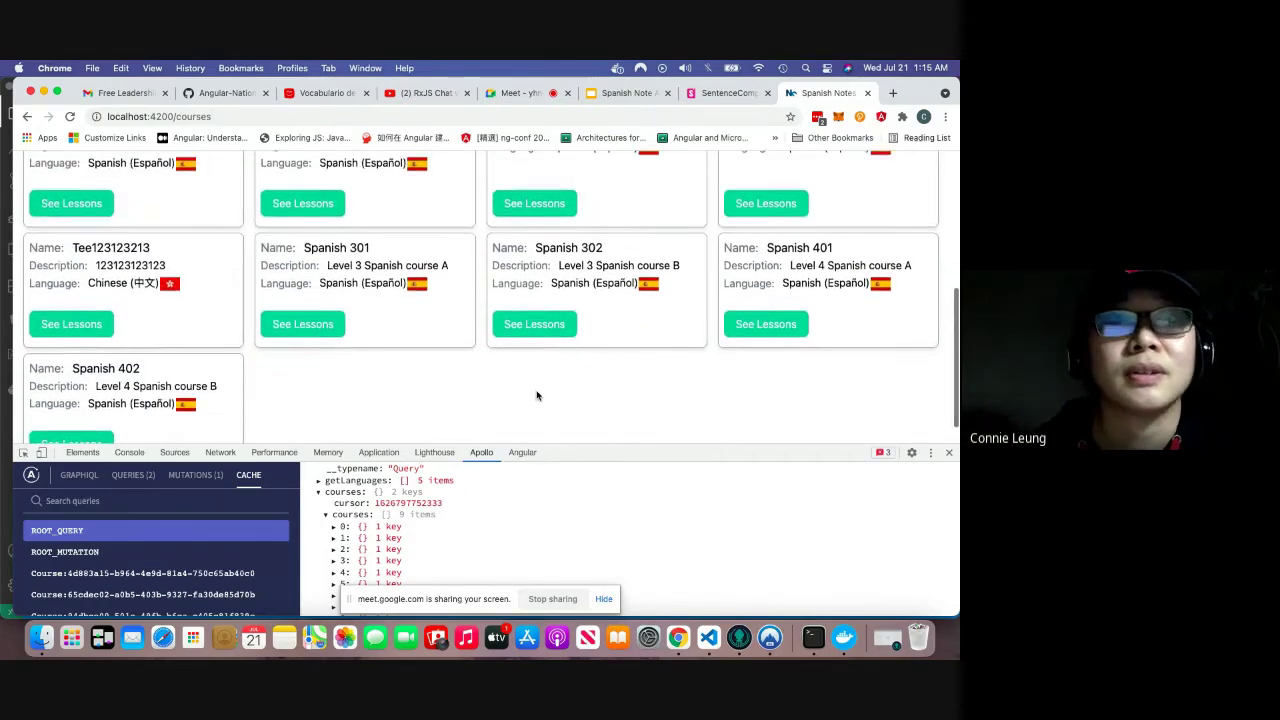
scroll(536, 396, up, 4)
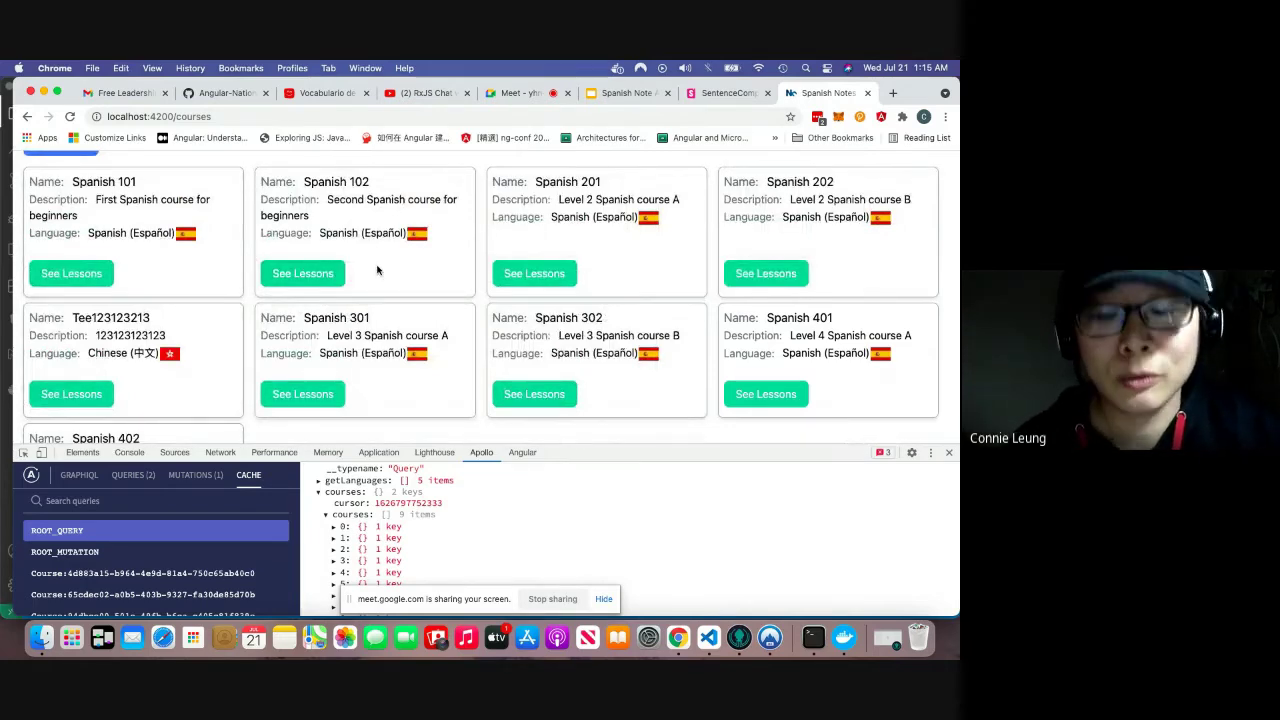
Load more lessons for the Spanish 102 course and open its Food and drink lesson.
click(323, 275)
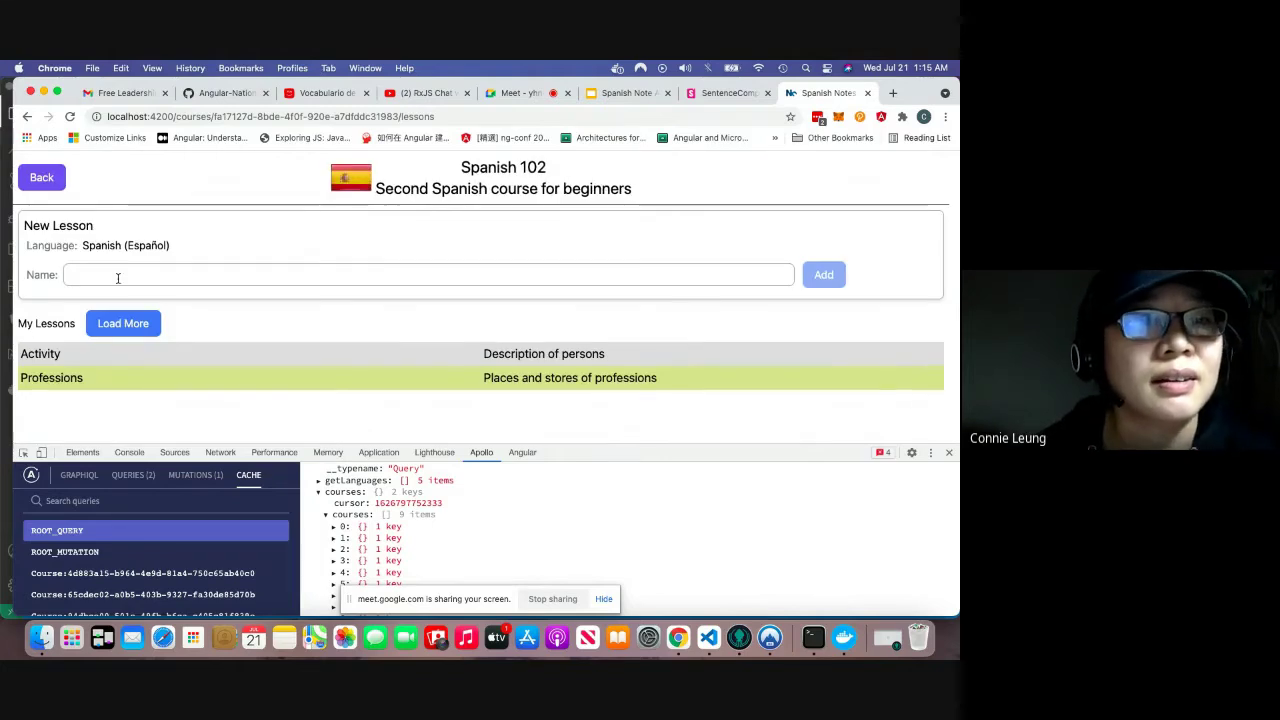
click(123, 323)
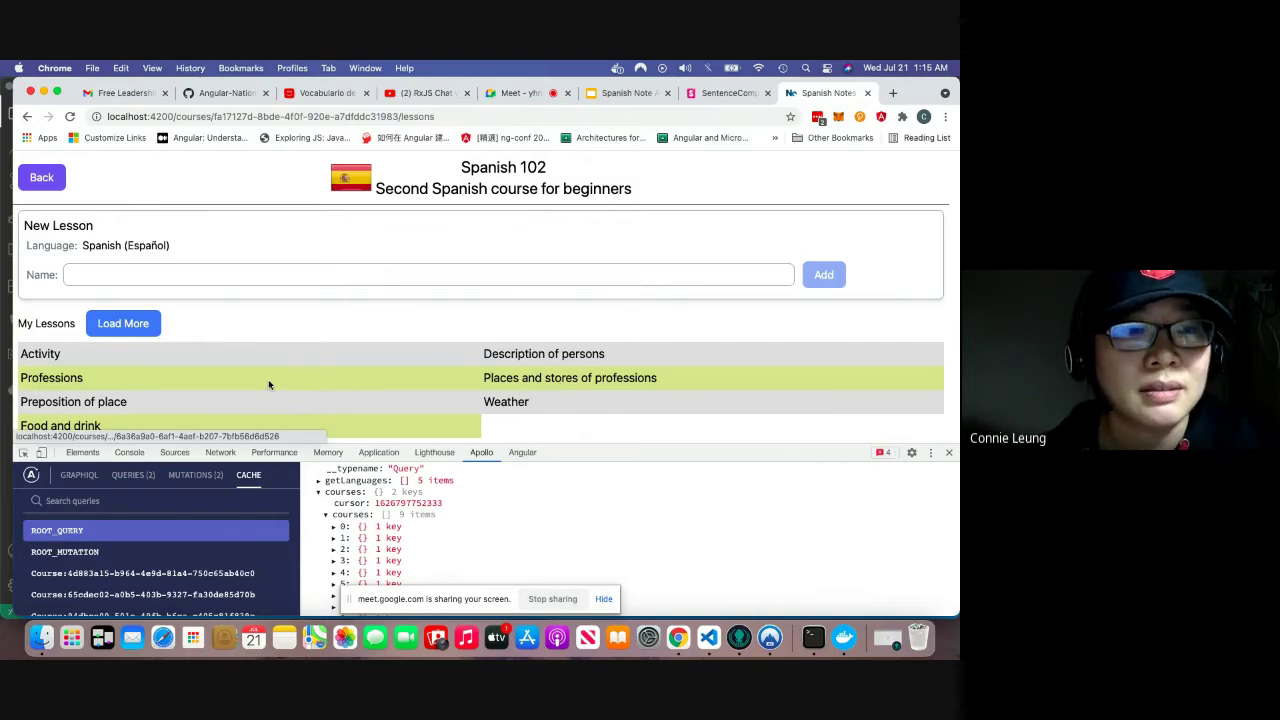
click(64, 426)
scroll(240, 315, down, 2)
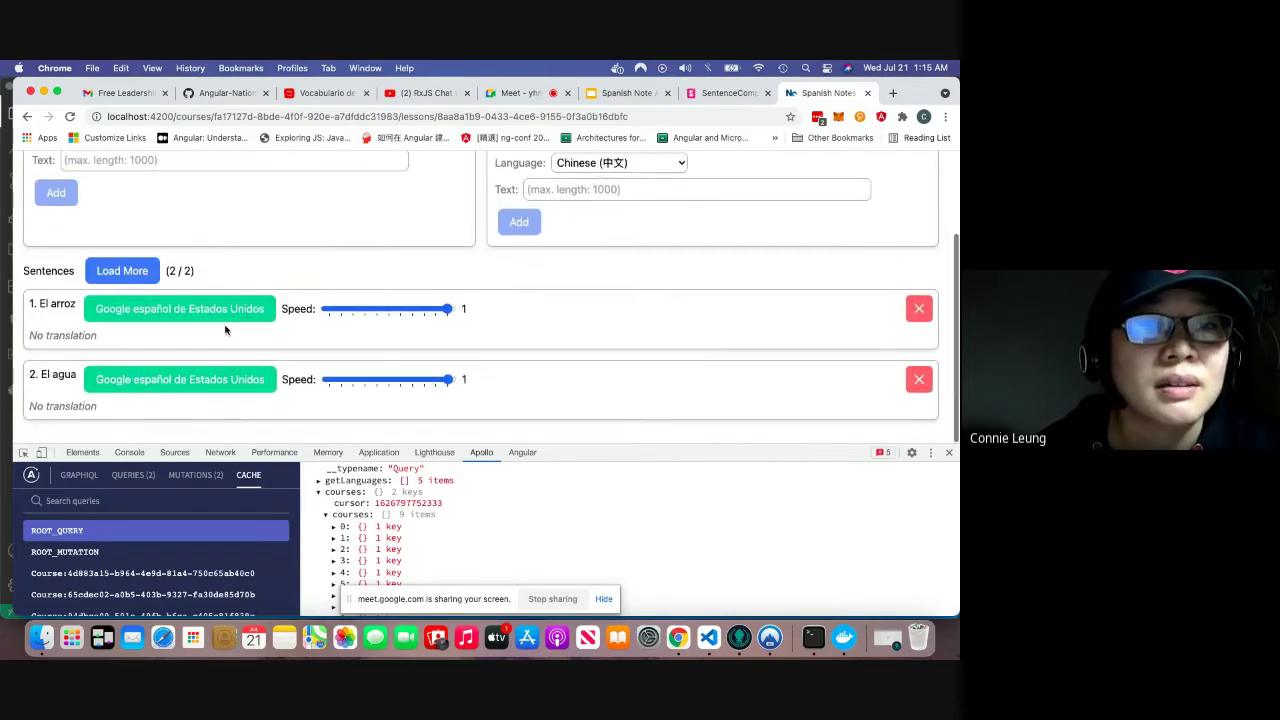
scroll(225, 305, up, 2)
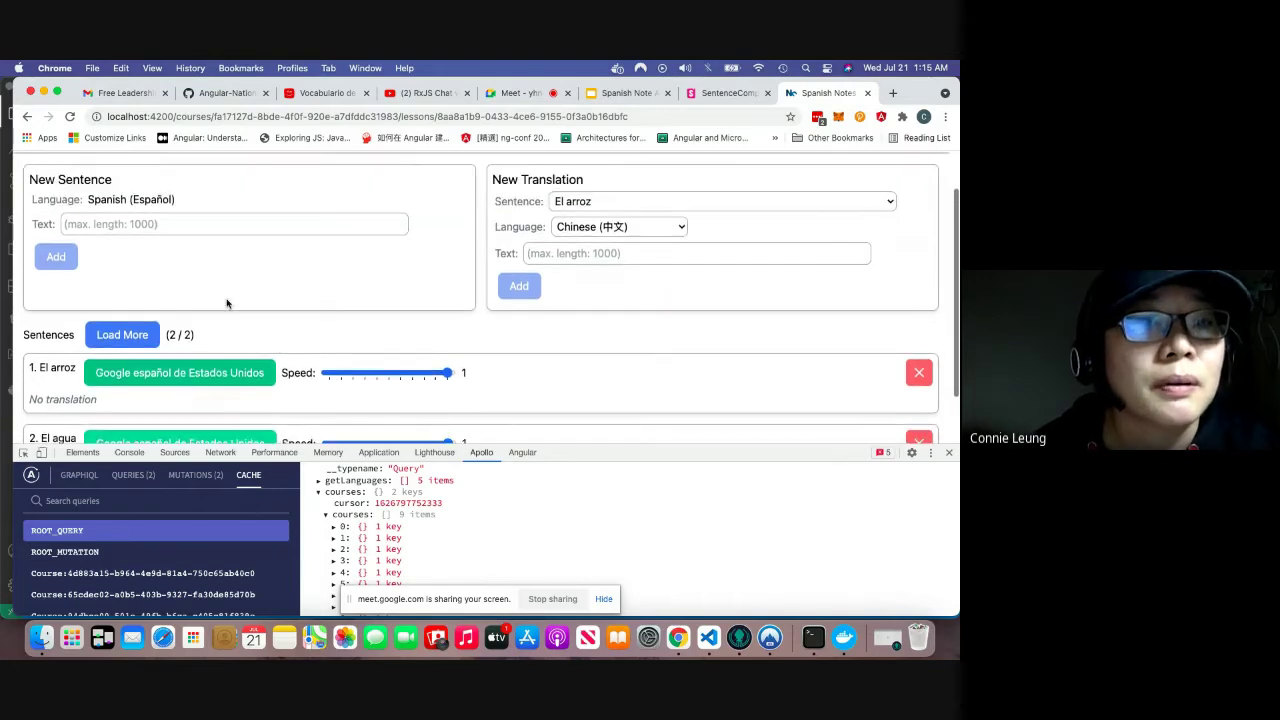
click(112, 228)
text(123123123)
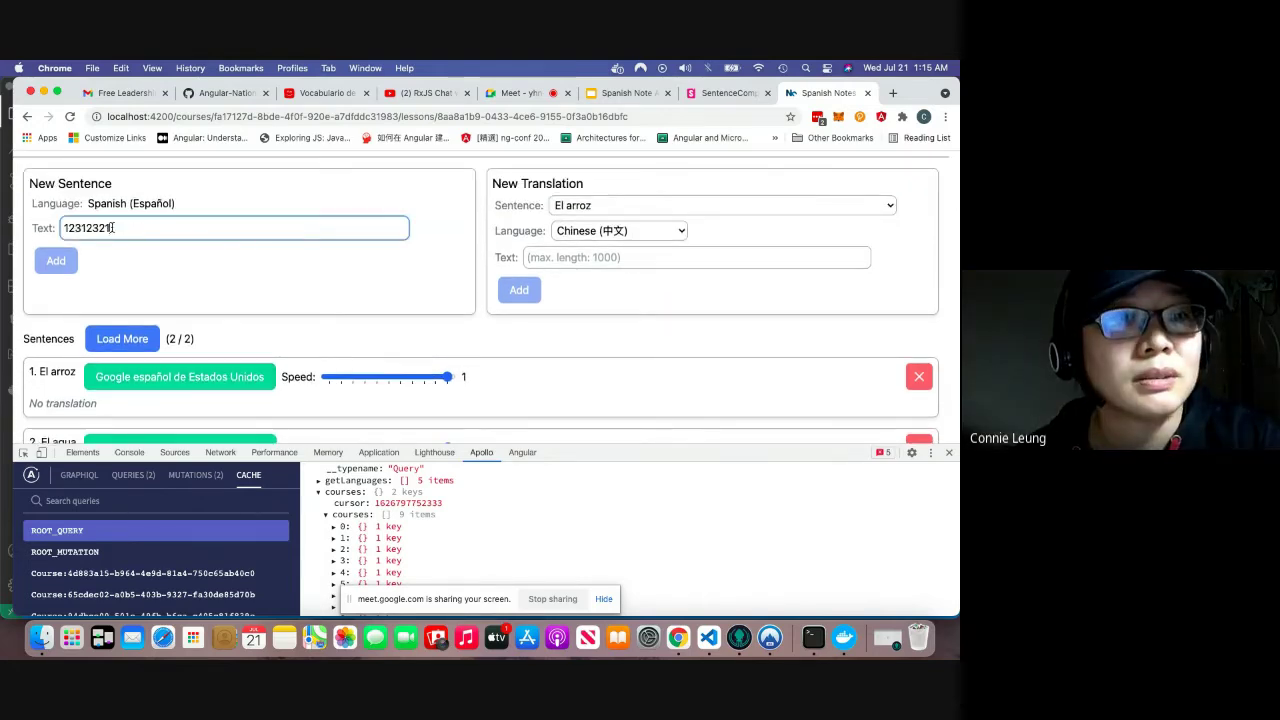
key(BackSpace)
key(BackSpace)
key(BackSpace)
key(BackSpace)
key(BackSpace)
key(BackSpace)
key(BackSpace)
key(BackSpace)
key(BackSpace)
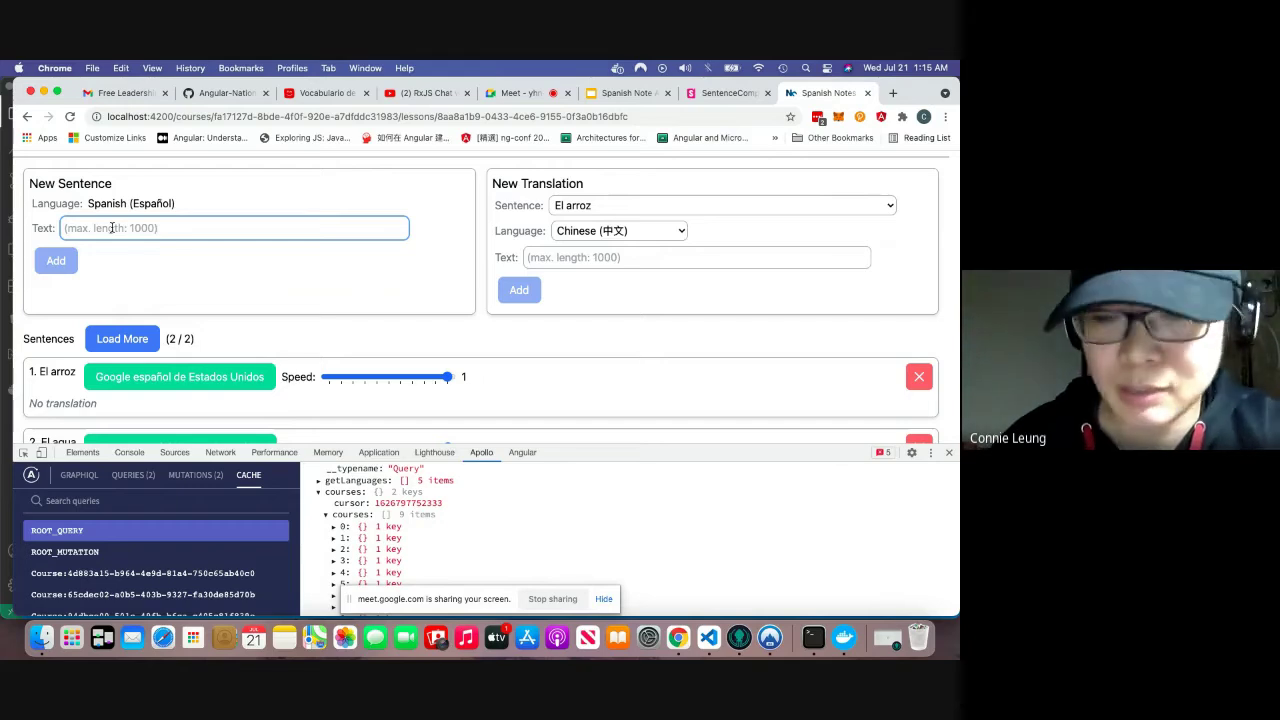
Add the new Spanish sentence "Vinto tinto" to the Food and drink lesson and view it in the sentence list.
scroll(112, 228, down, 1)
text(Vinto tinto)
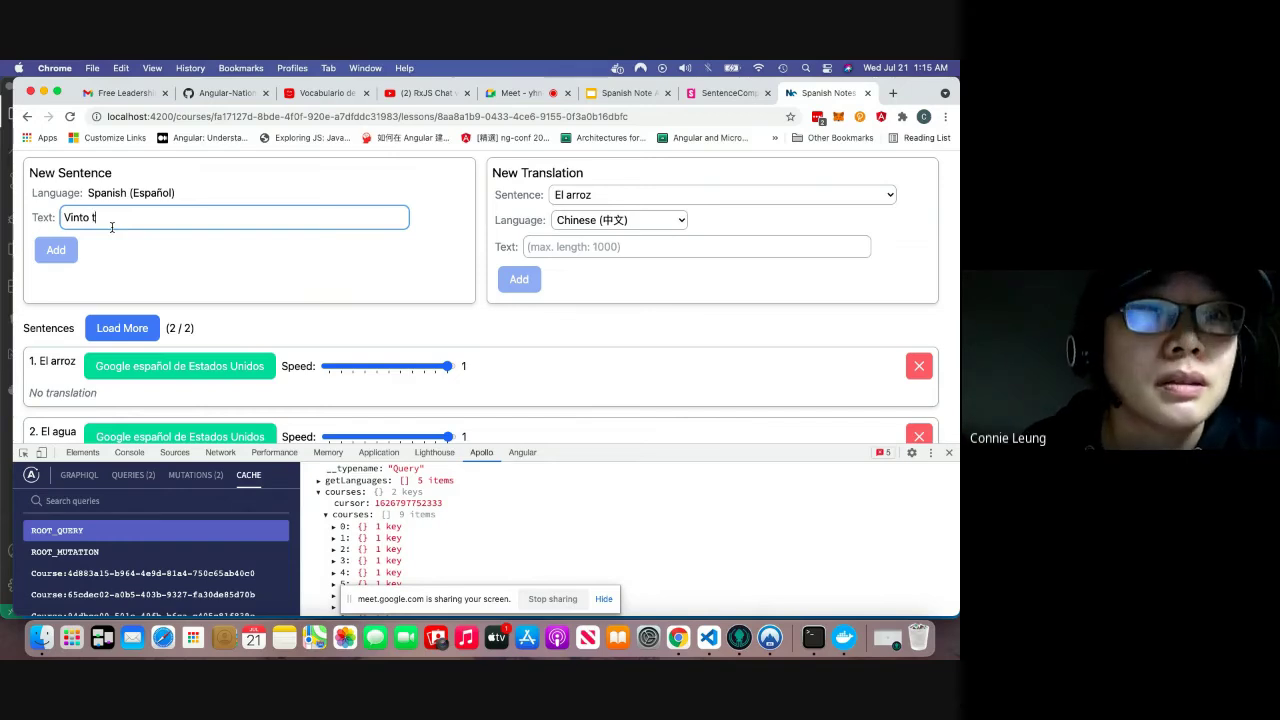
click(55, 252)
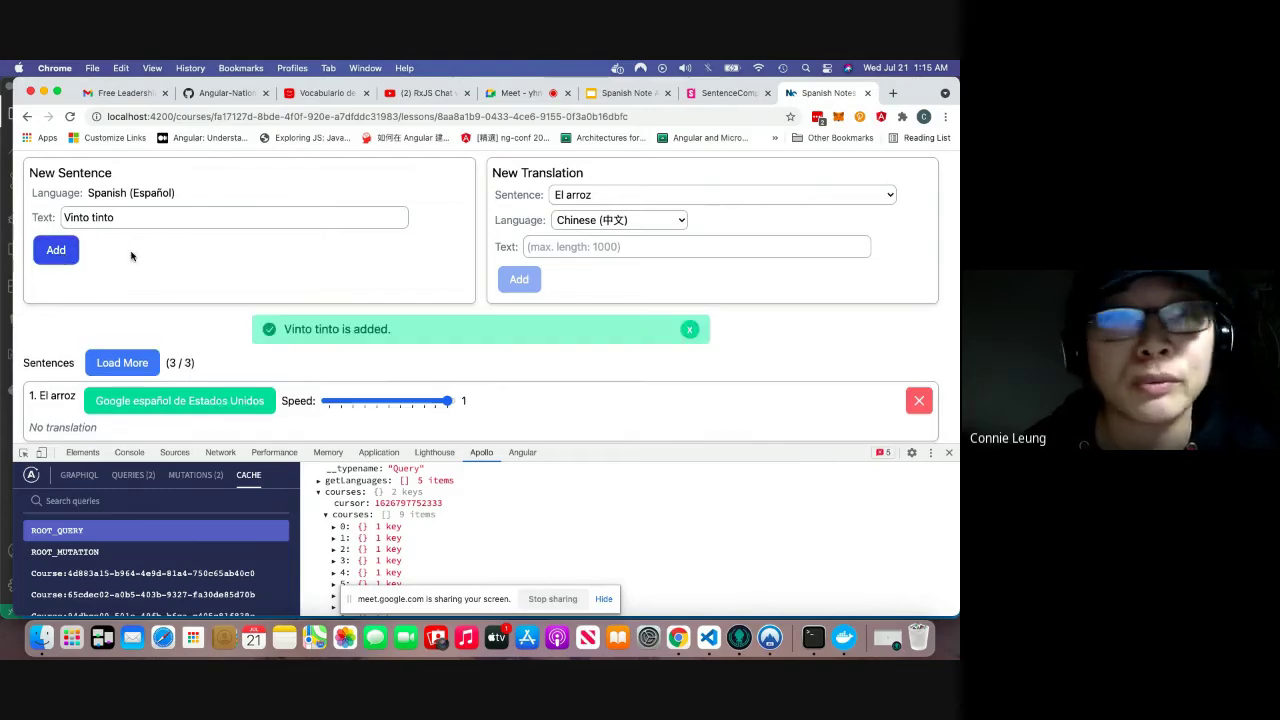
scroll(179, 256, down, 3)
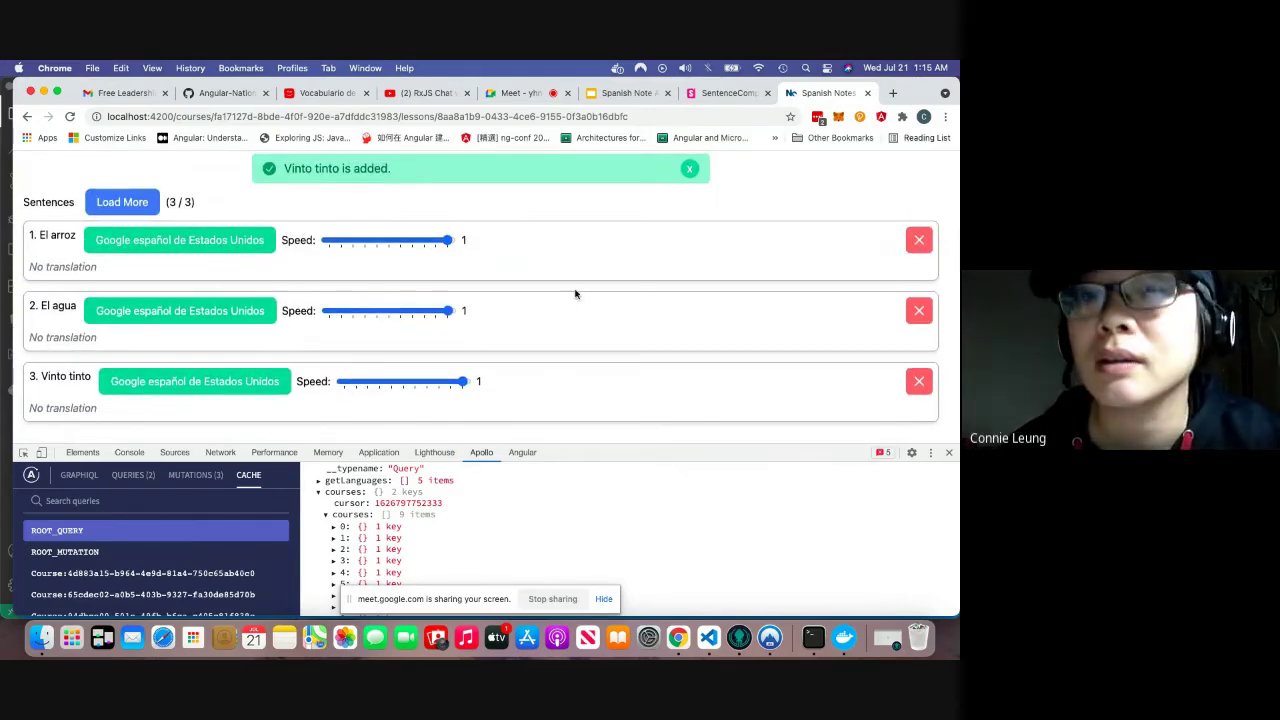
Add the English translation "Red wine" to the sentence "Vinto tinto" and view it in the sentence list.
scroll(575, 293, up, 3)
scroll(580, 285, up, 2)
click(588, 253)
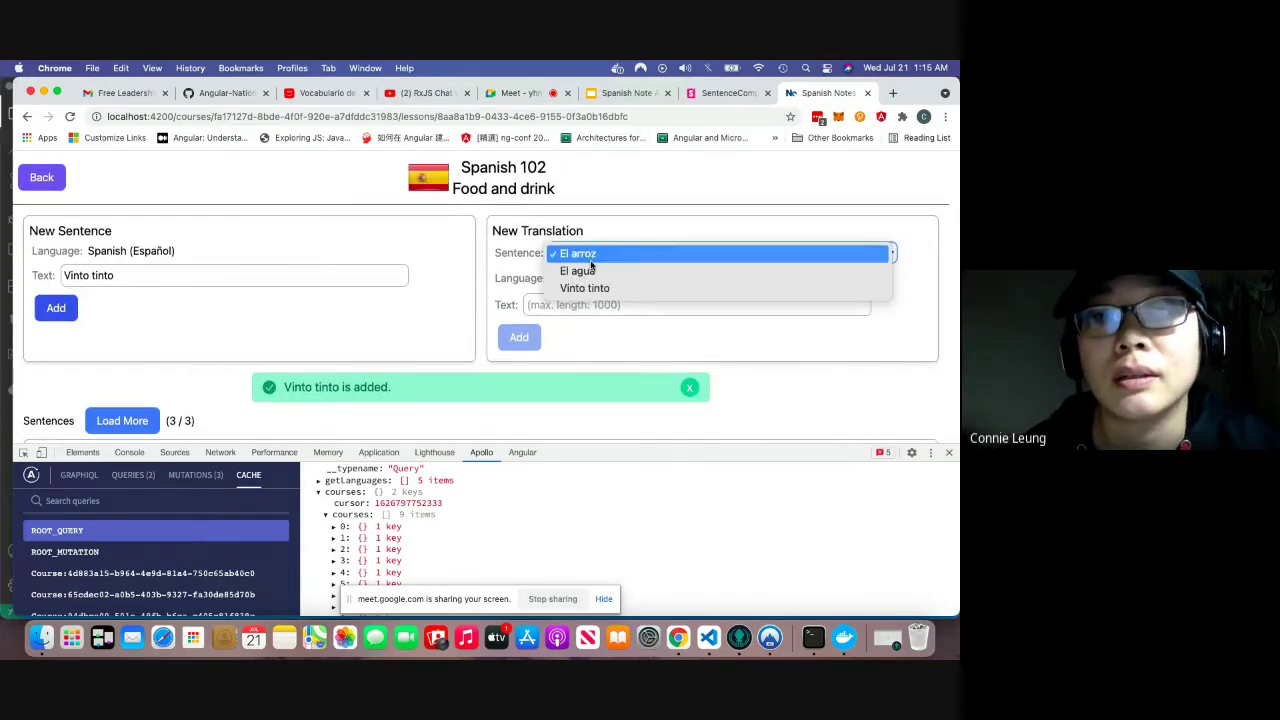
click(590, 288)
click(594, 278)
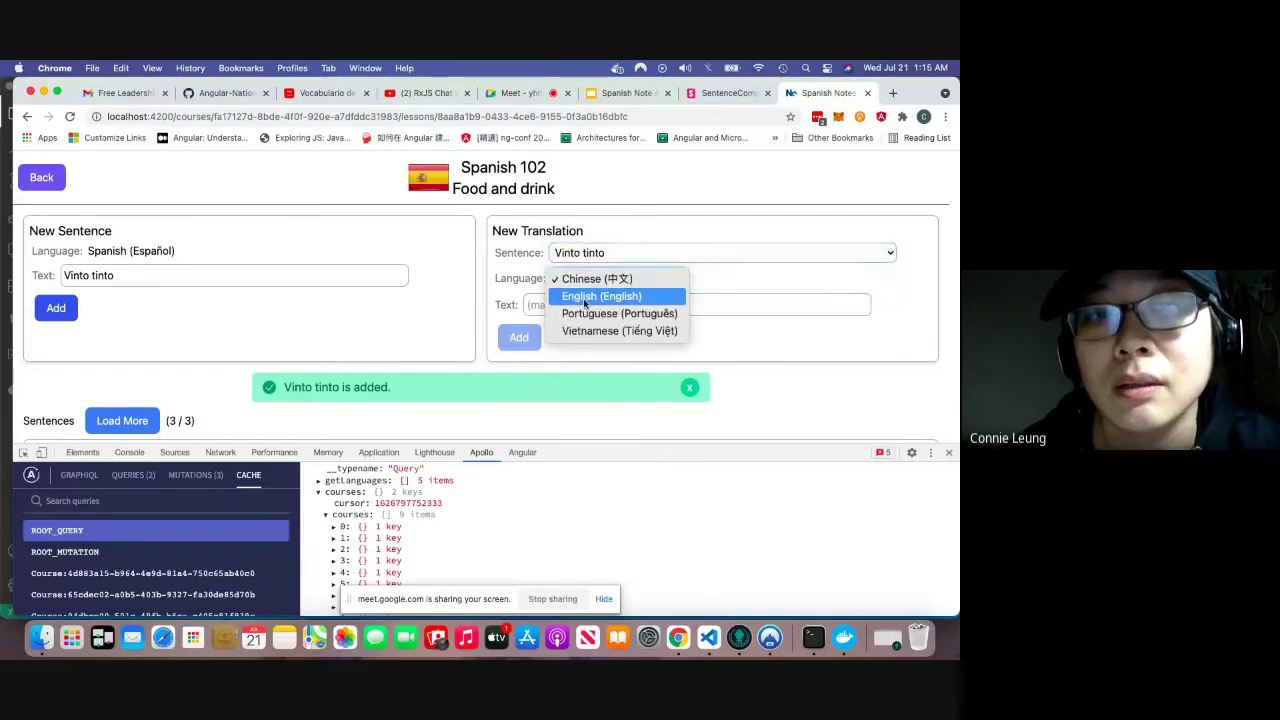
click(585, 298)
click(571, 304)
text(Red wi)
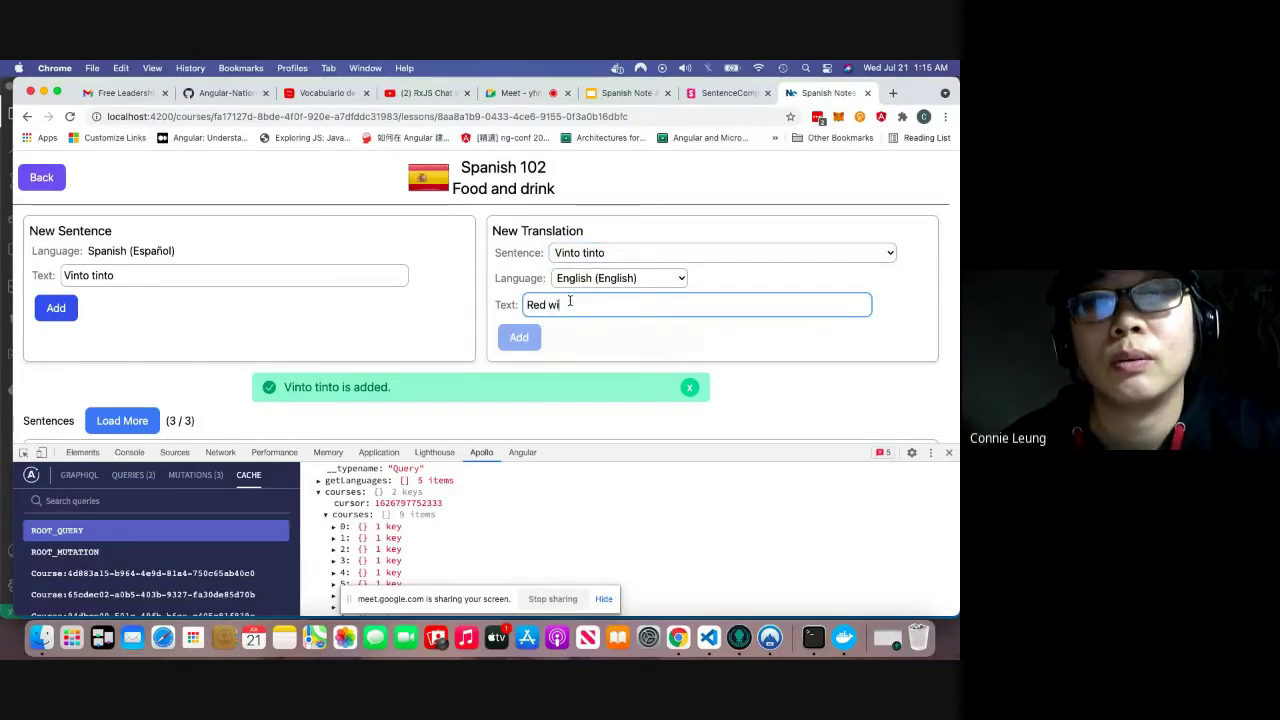
text(ne)
click(524, 337)
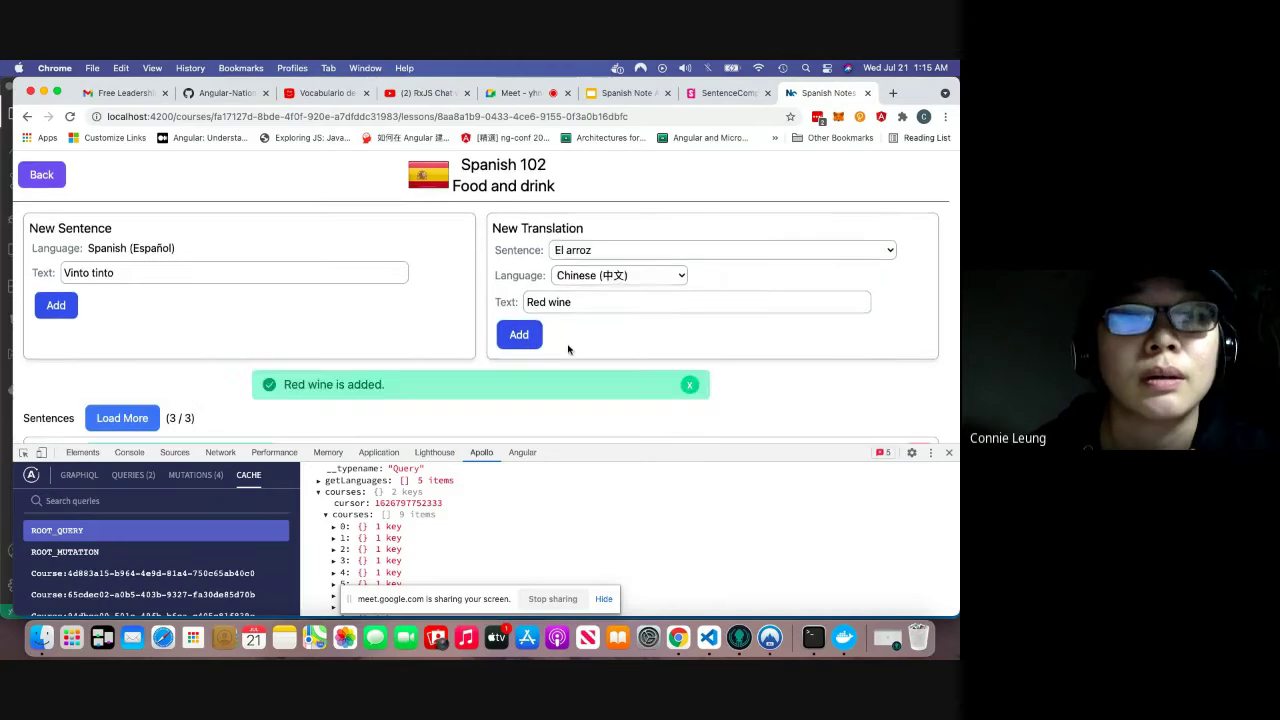
scroll(568, 349, down, 5)
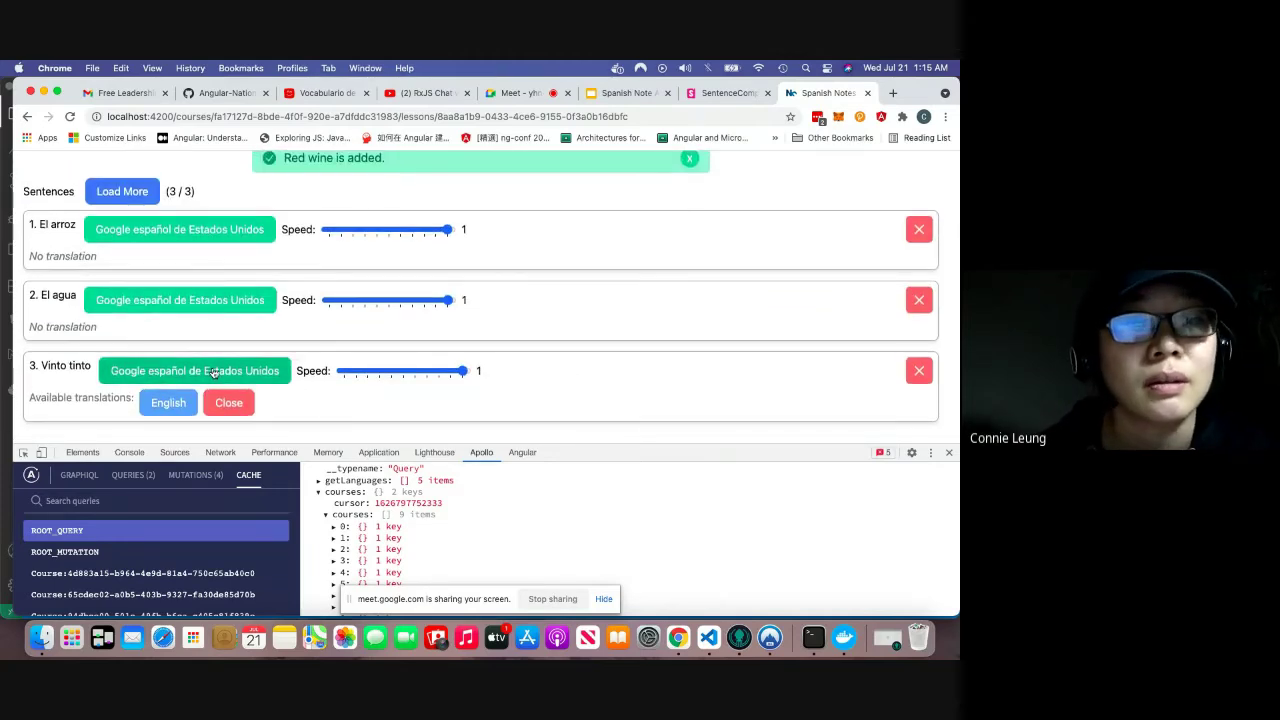
Set the speech speed of "Vinto tinto" to 0.8 and play it with the Google español de Estados Unidos voice.
click(438, 371)
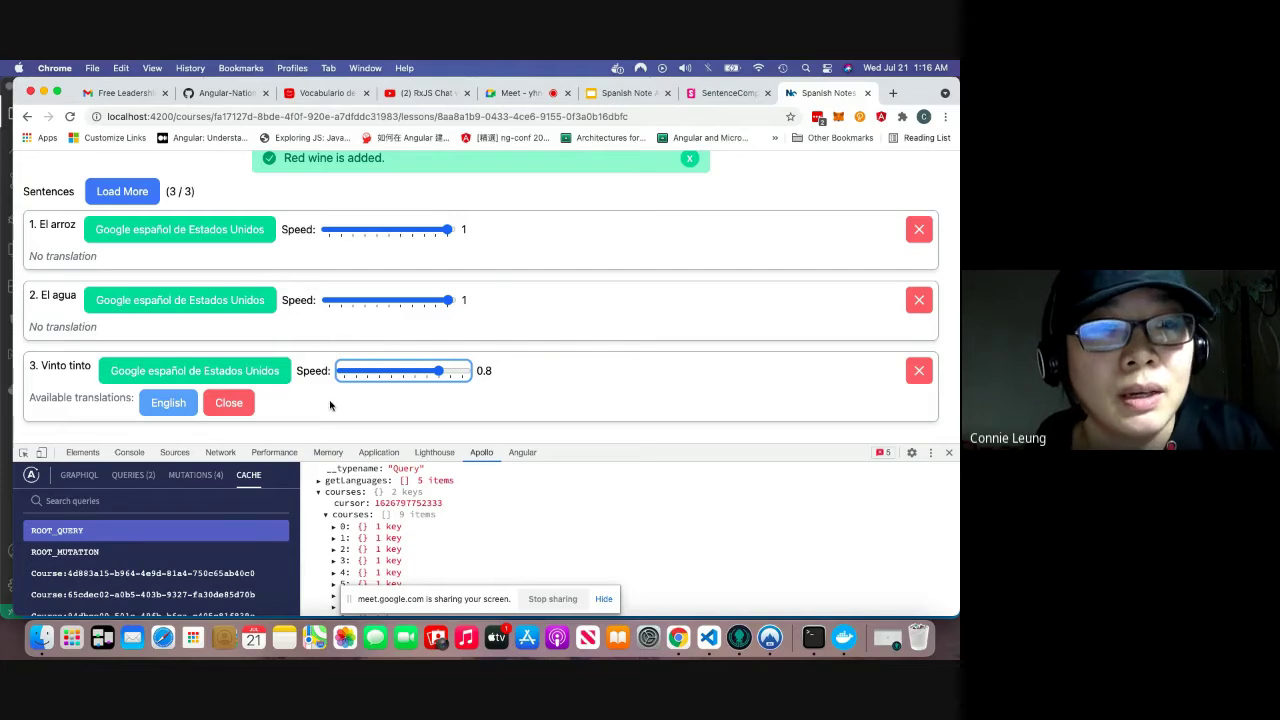
click(257, 374)
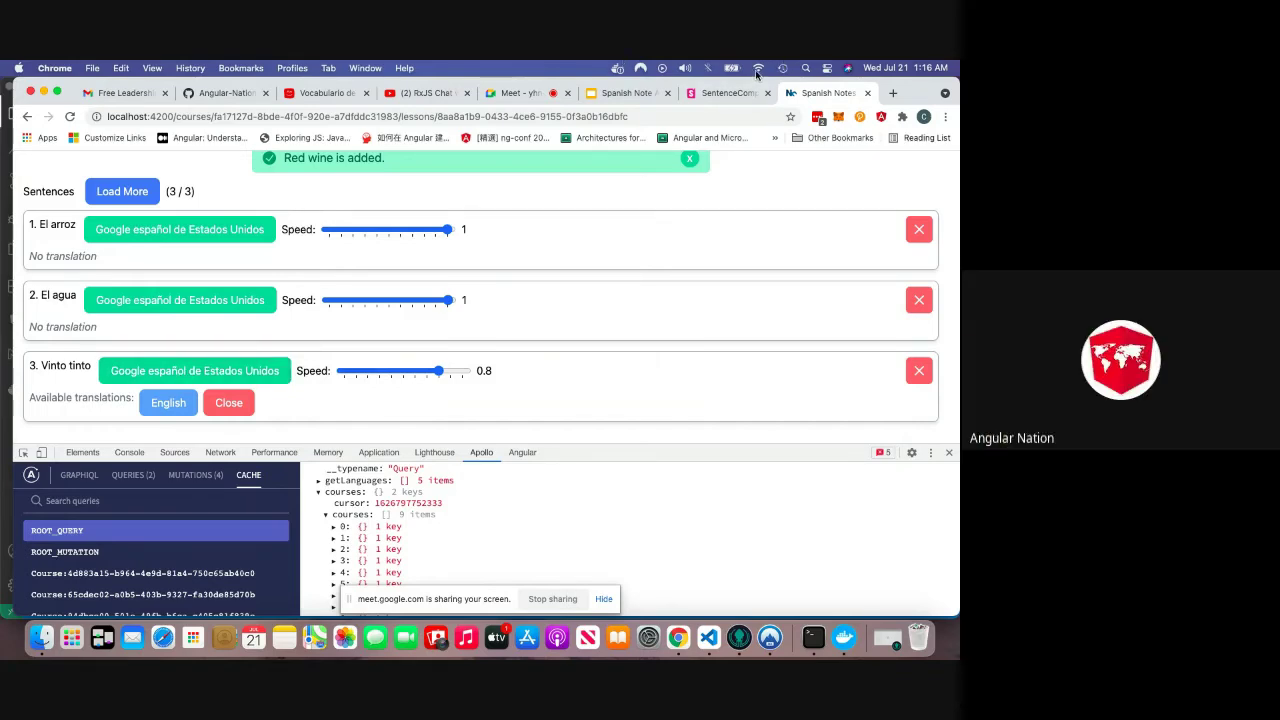
Check the computer's sound output device and request the English translation of "Vinto tinto".
click(686, 70)
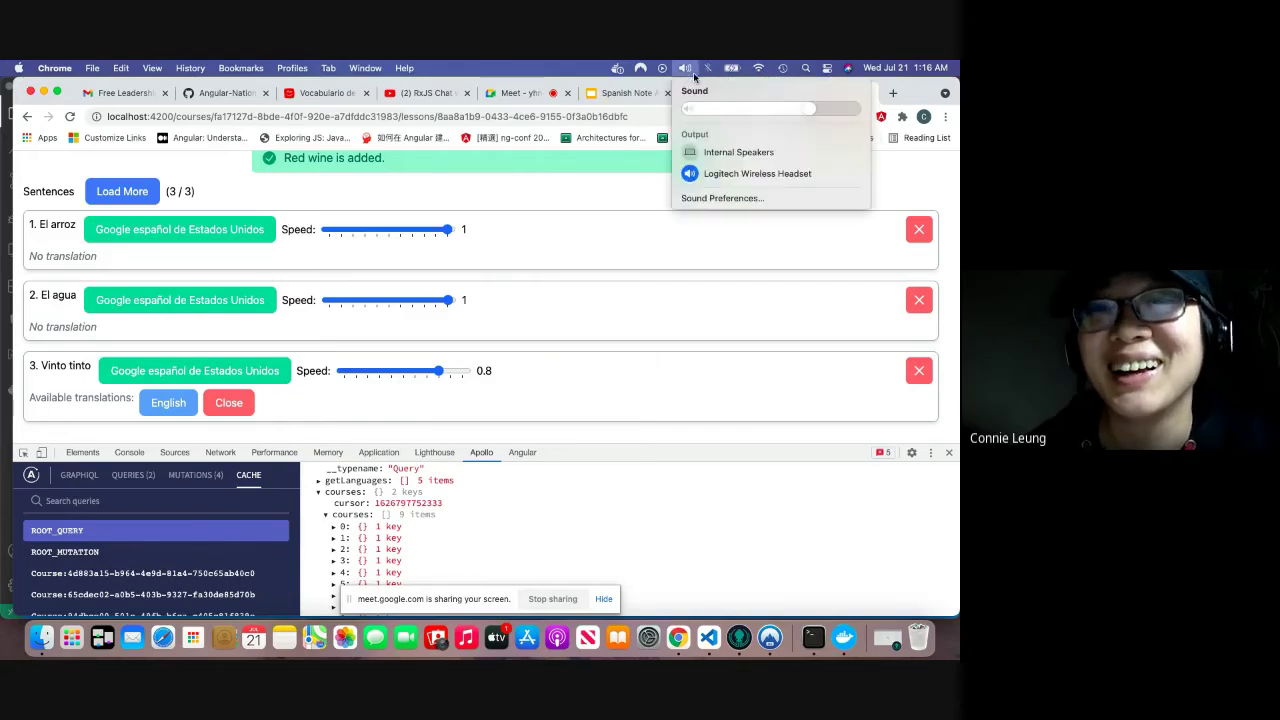
click(257, 384)
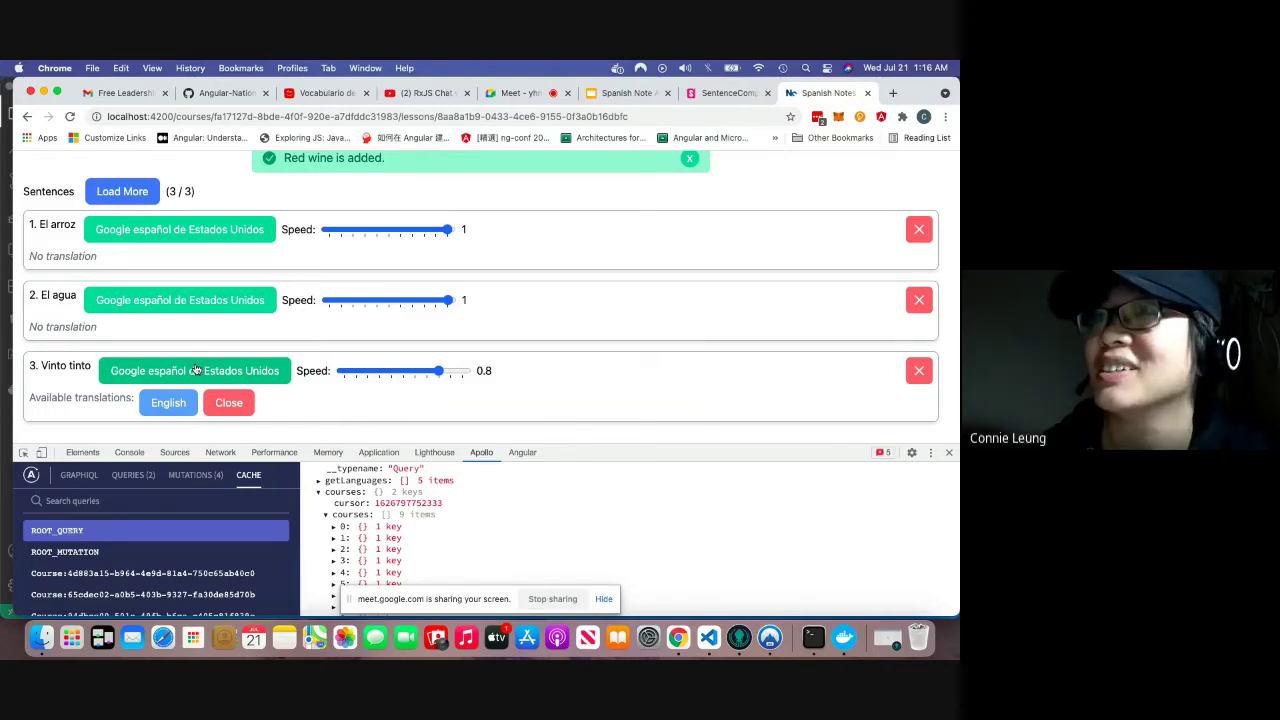
click(169, 404)
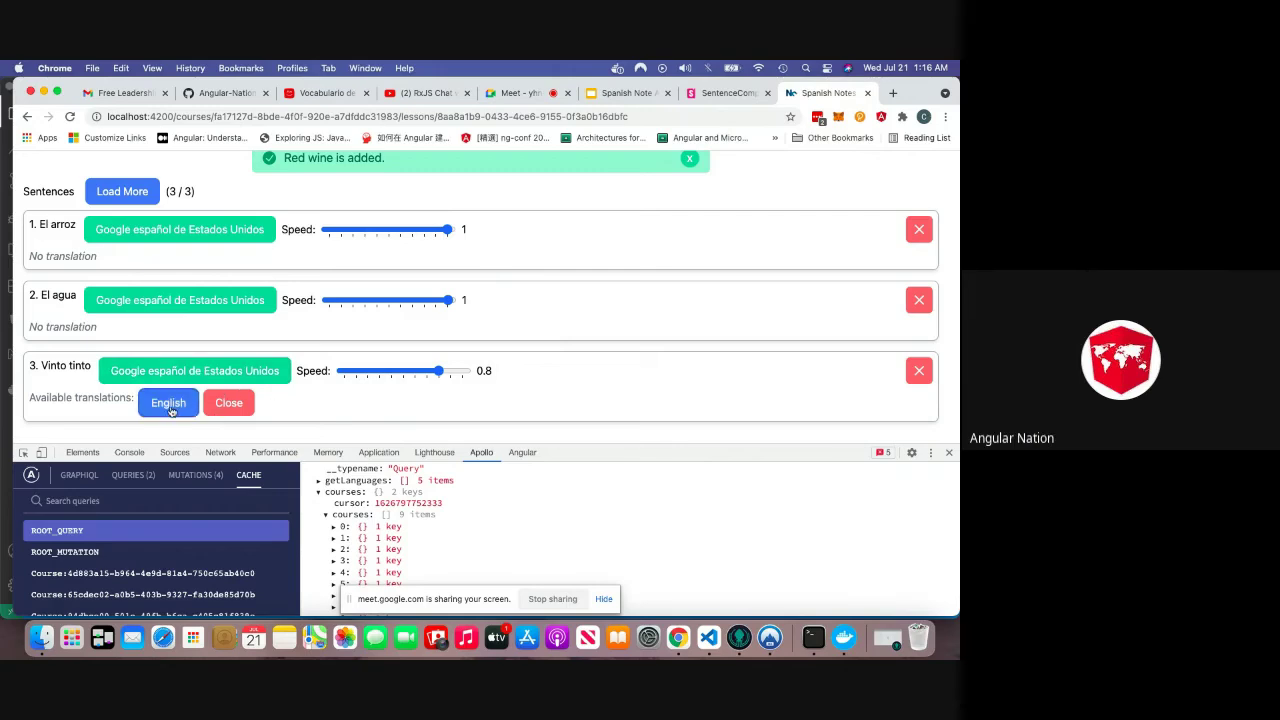
Add the new Spanish sentence "Vinto blanco" to the Food and drink lesson.
scroll(343, 403, down, 2)
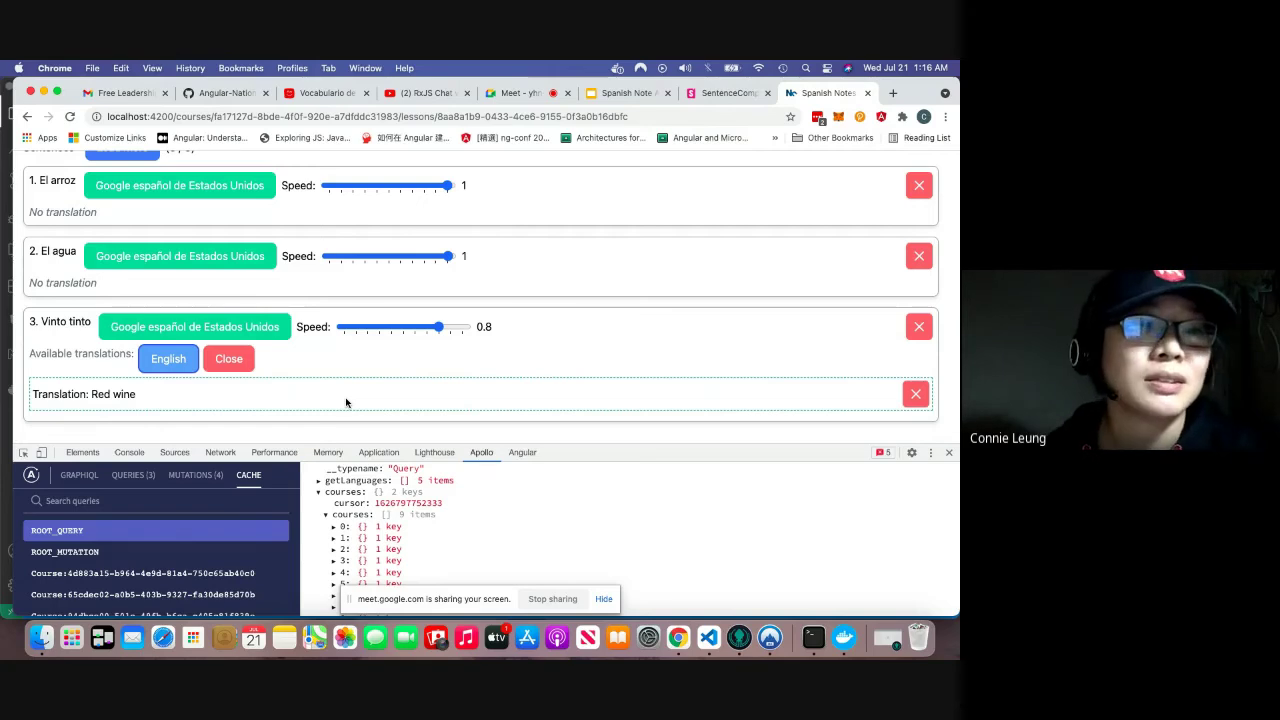
scroll(343, 400, up, 5)
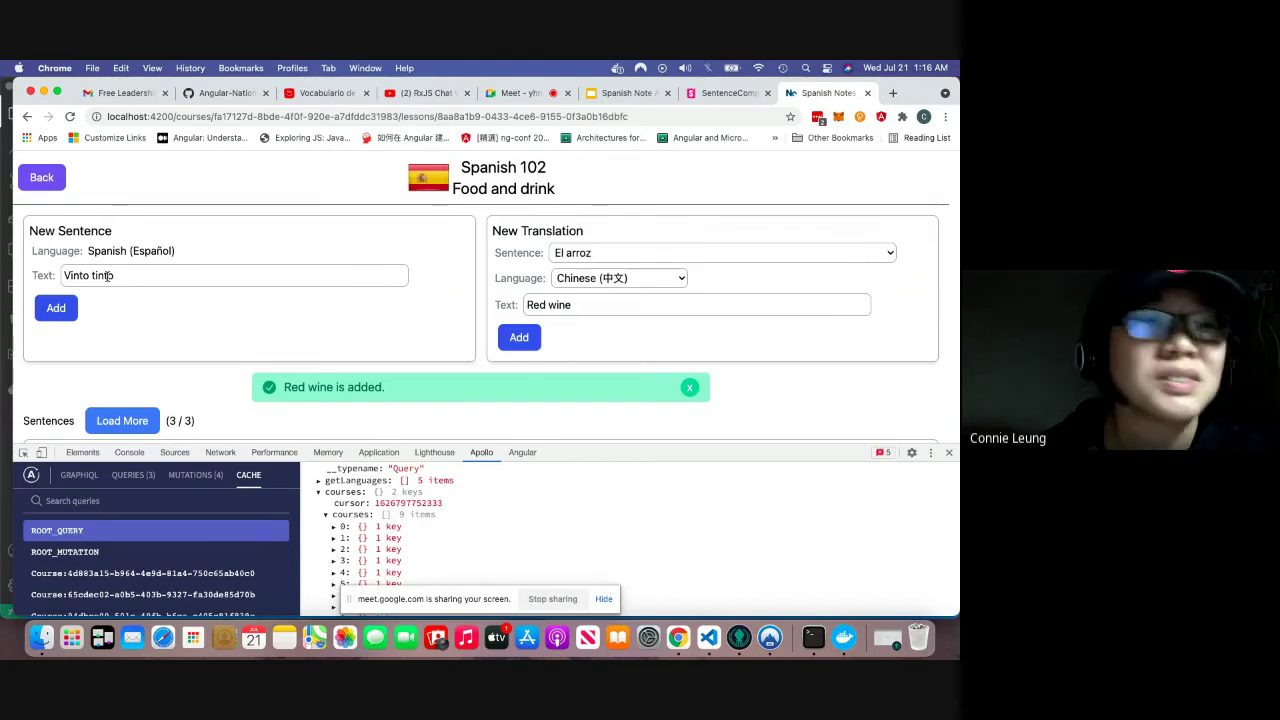
double_click(107, 277)
text(b)
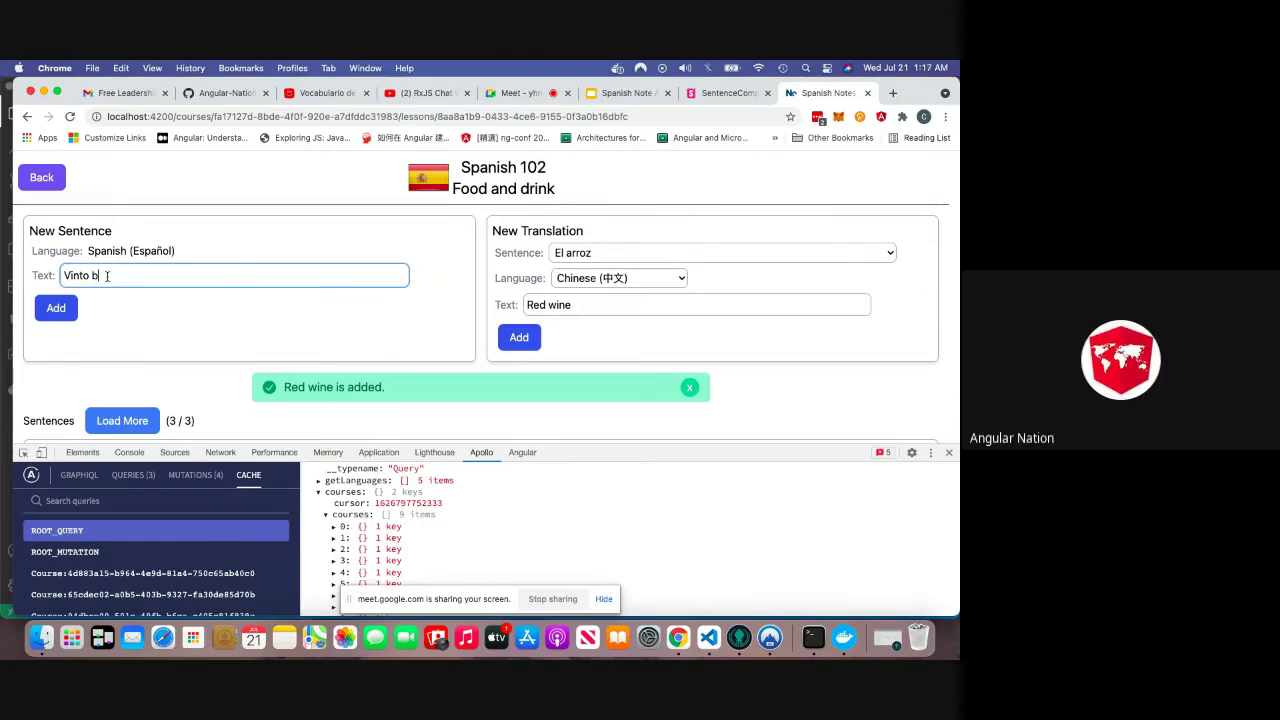
text(lanco)
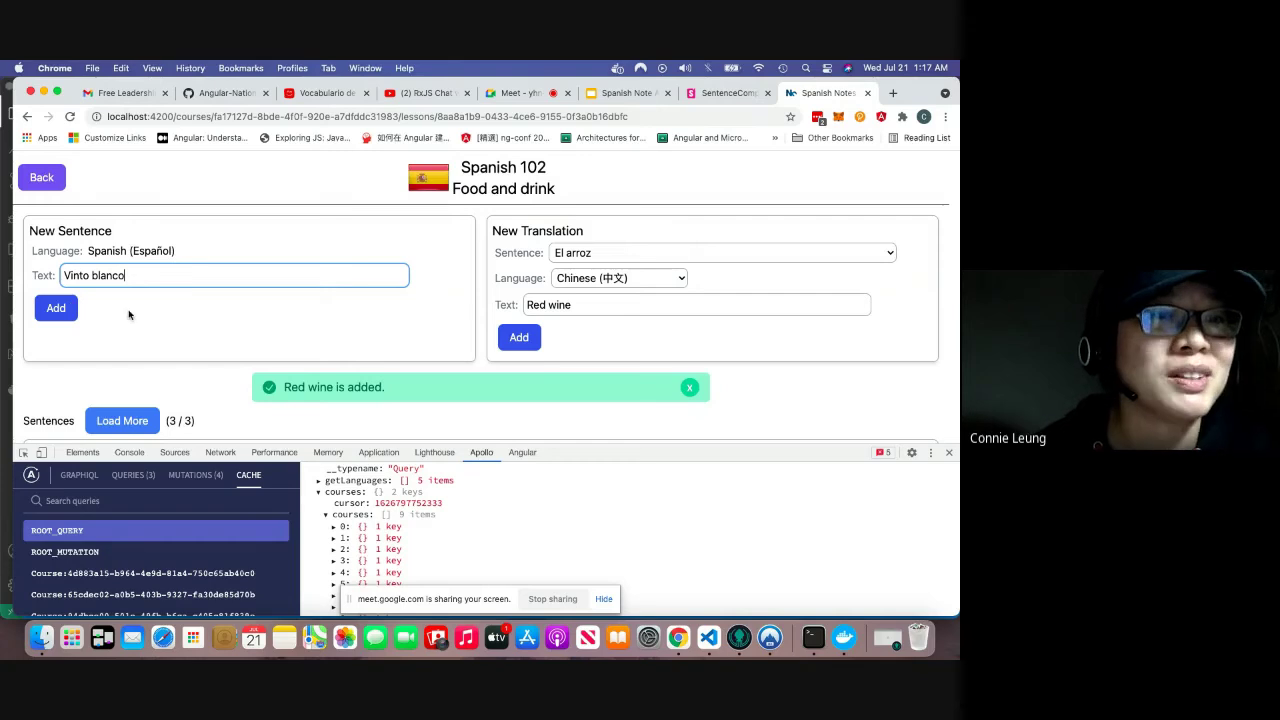
click(57, 309)
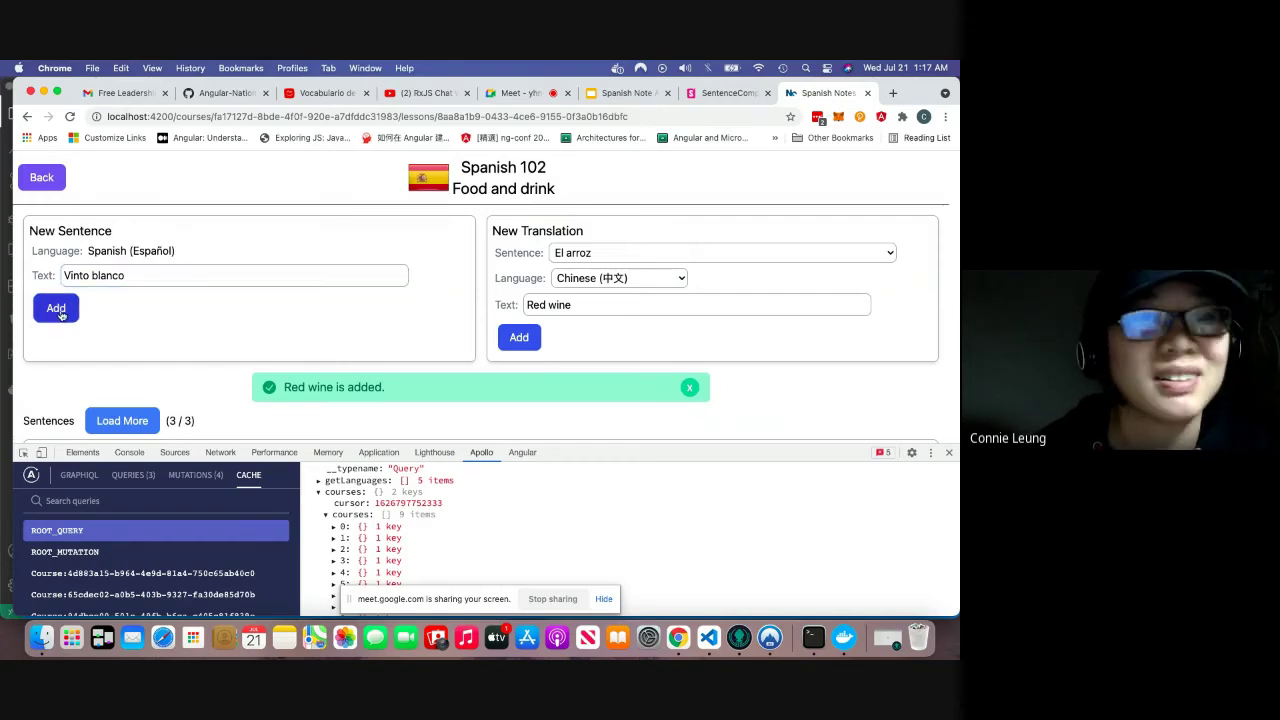
Add the English translation "White wine" to the sentence "Vinto blanco".
click(582, 256)
click(560, 305)
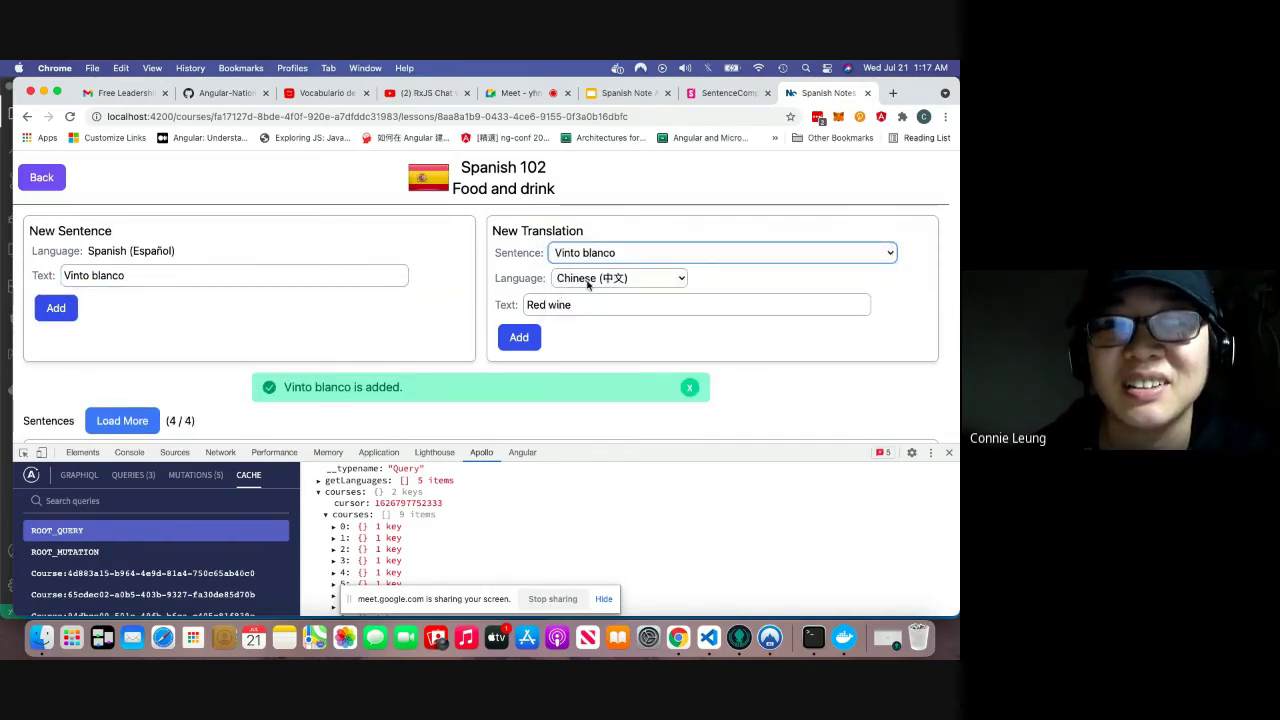
click(588, 285)
click(588, 296)
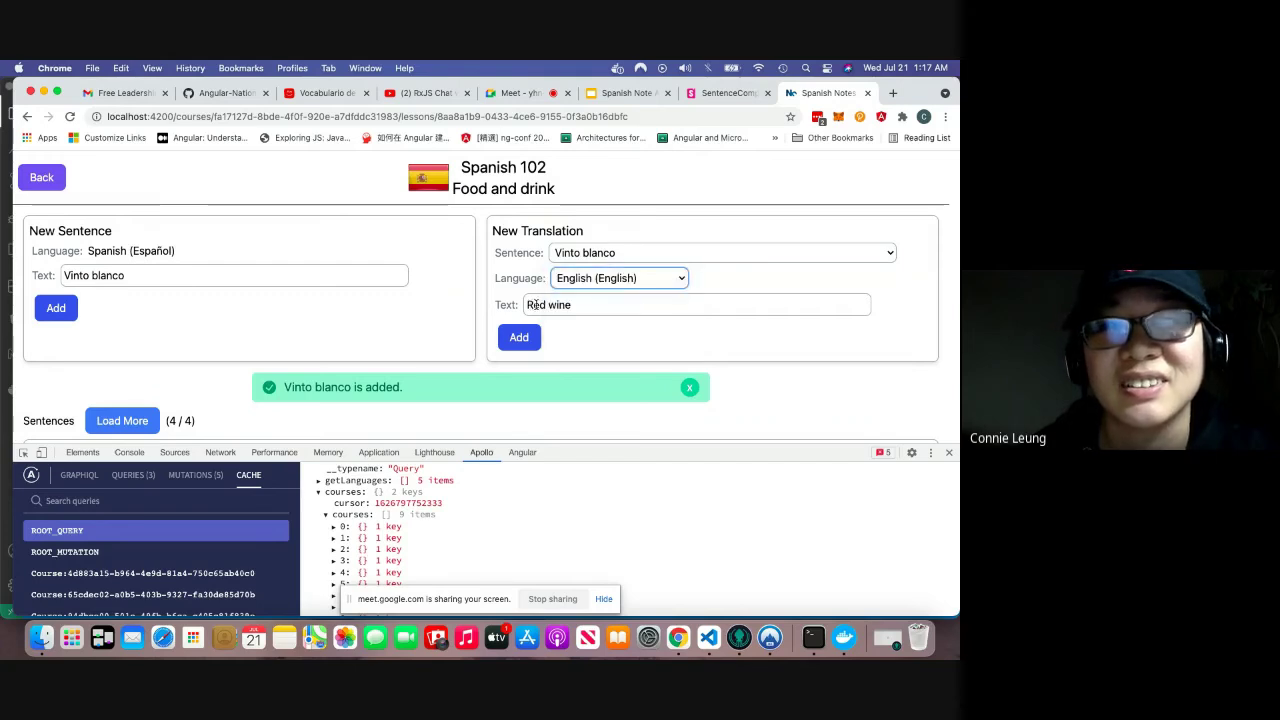
double_click(535, 304)
text(Whi)
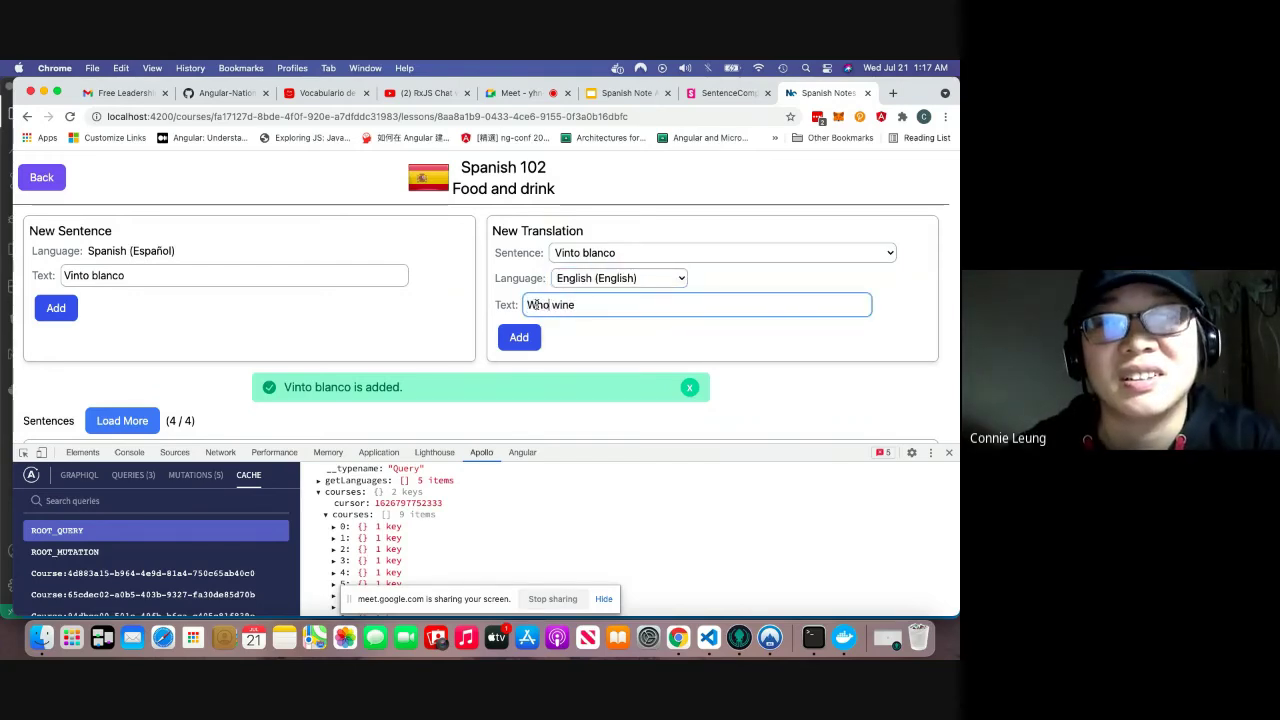
text(t)
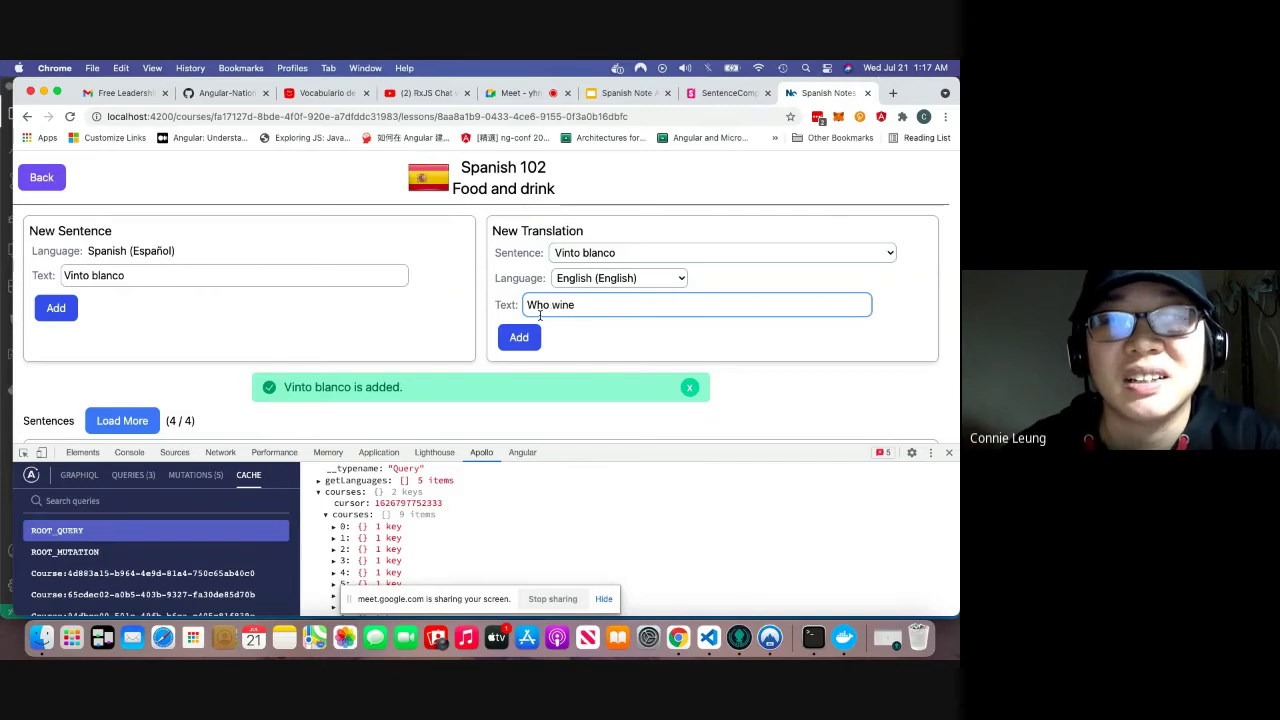
text(te)
click(536, 343)
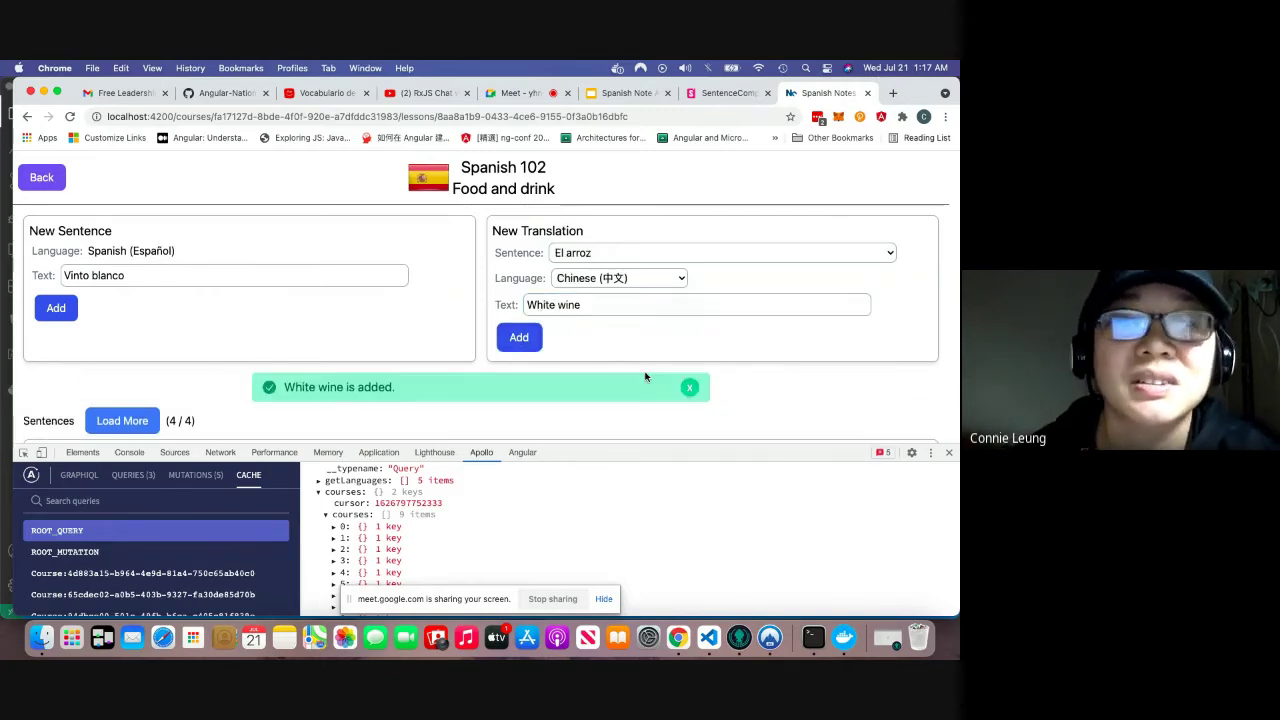
Show the English translation of "Vinto blanco" in the sentence list.
scroll(425, 360, down, 5)
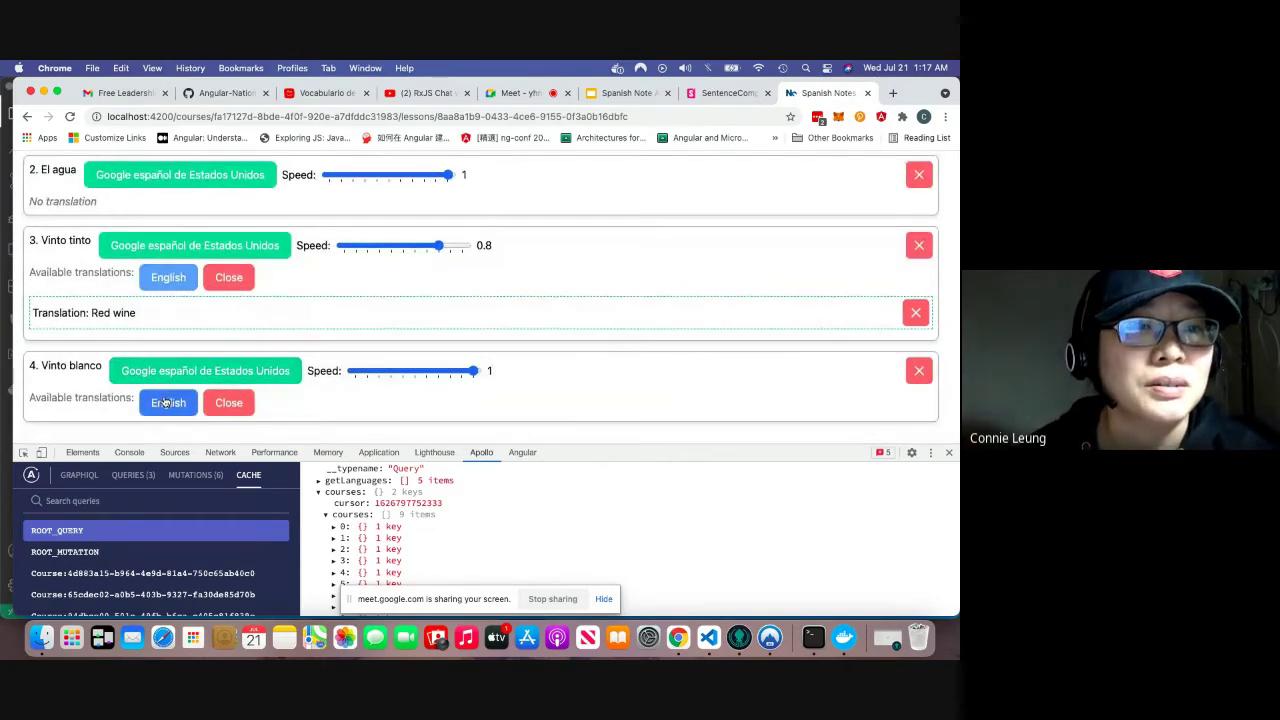
click(165, 402)
scroll(165, 402, down, 1)
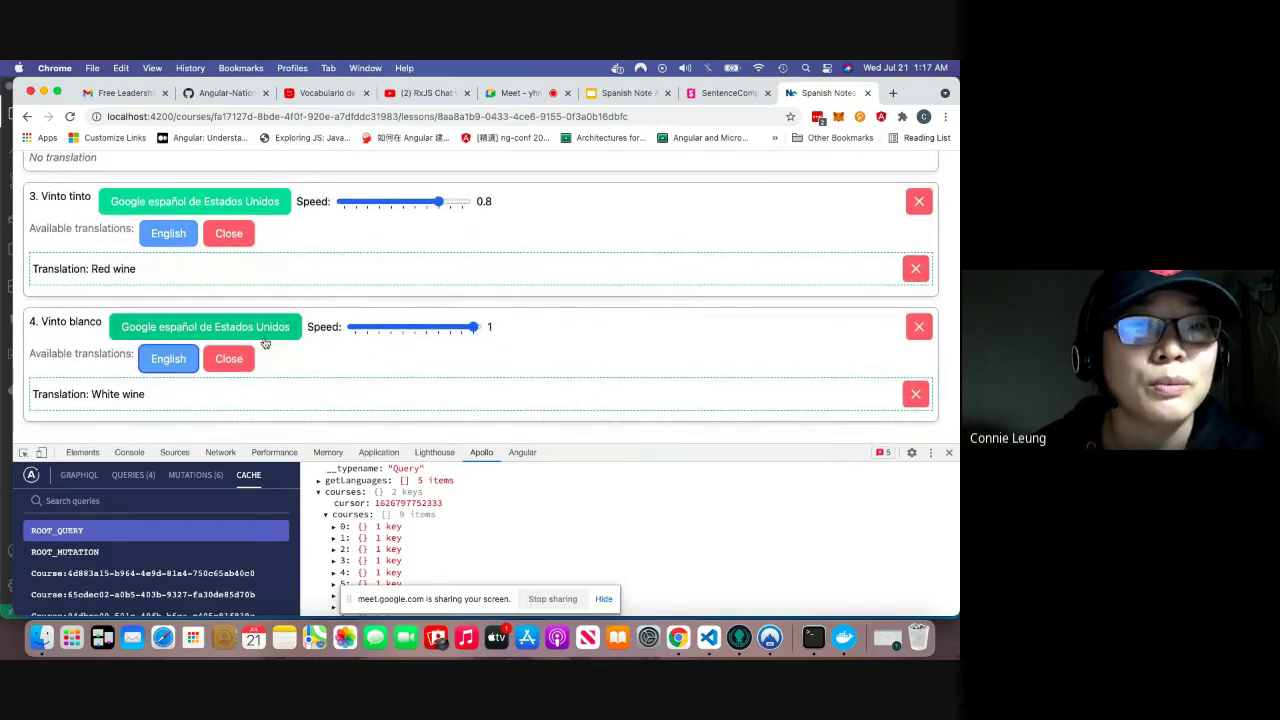
Return to the Spanish 102 lessons, open the Weather lesson and view its sentence list.
scroll(237, 364, up, 10)
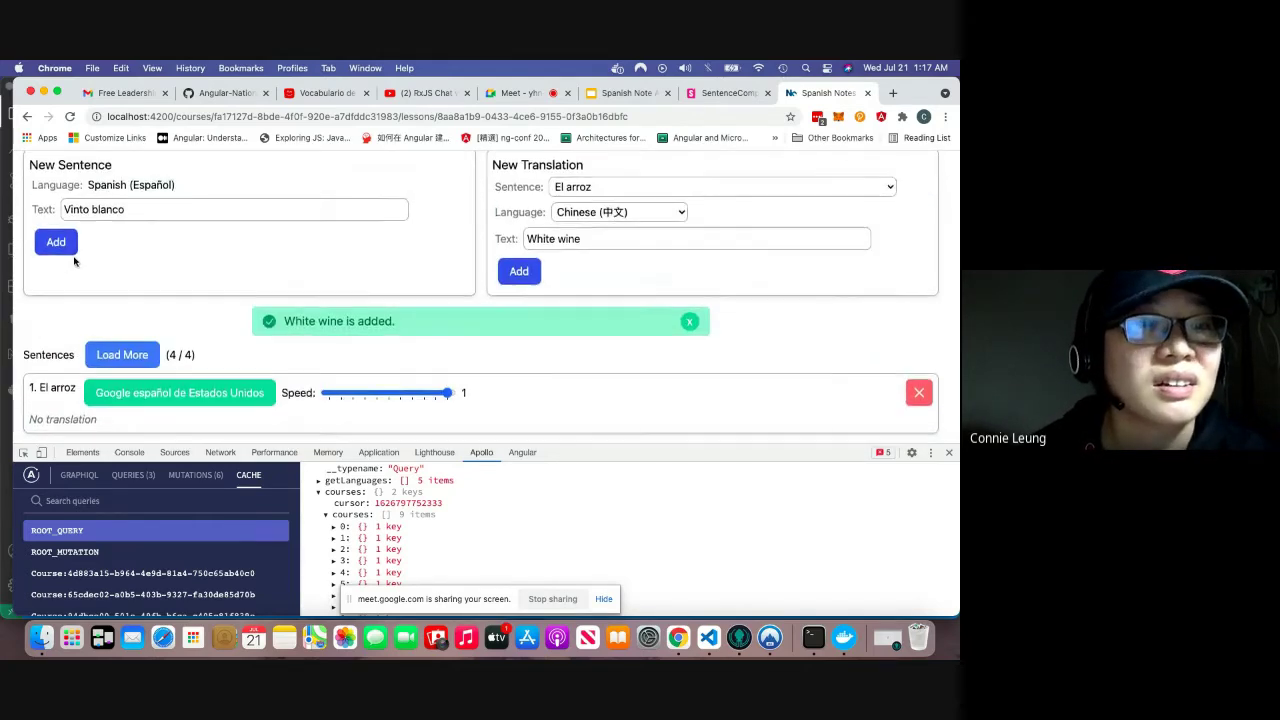
click(44, 177)
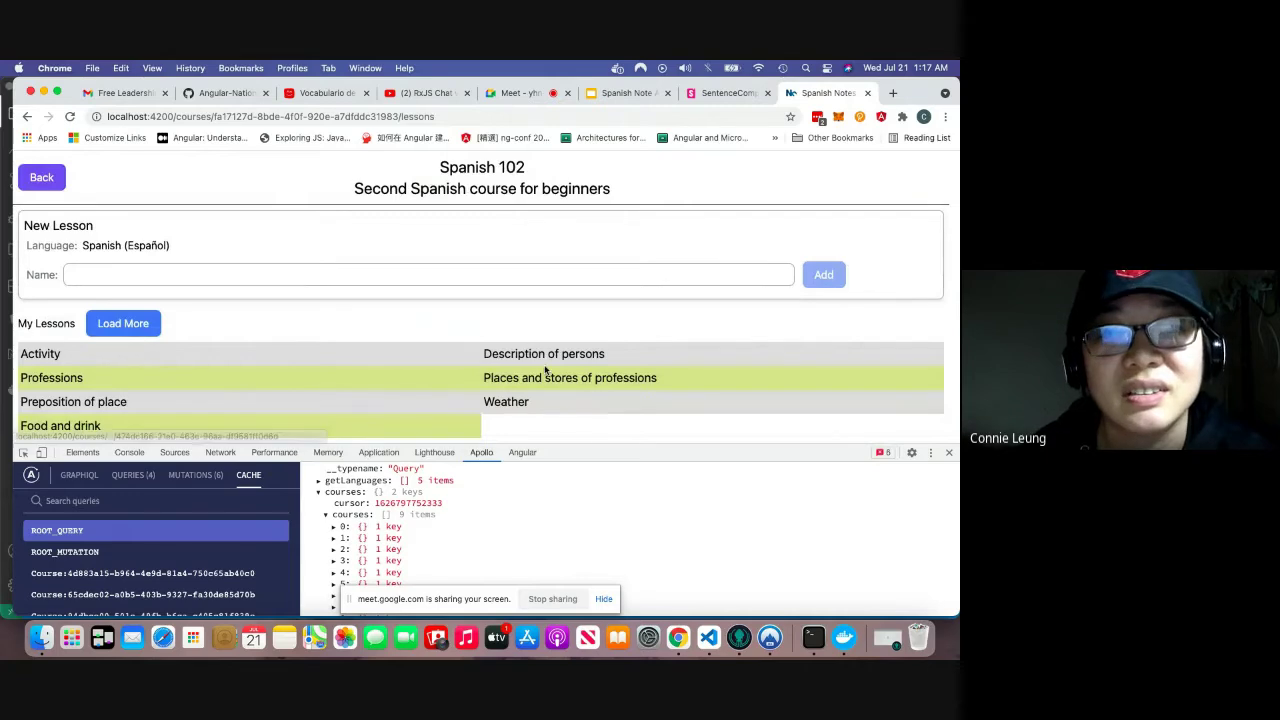
click(507, 405)
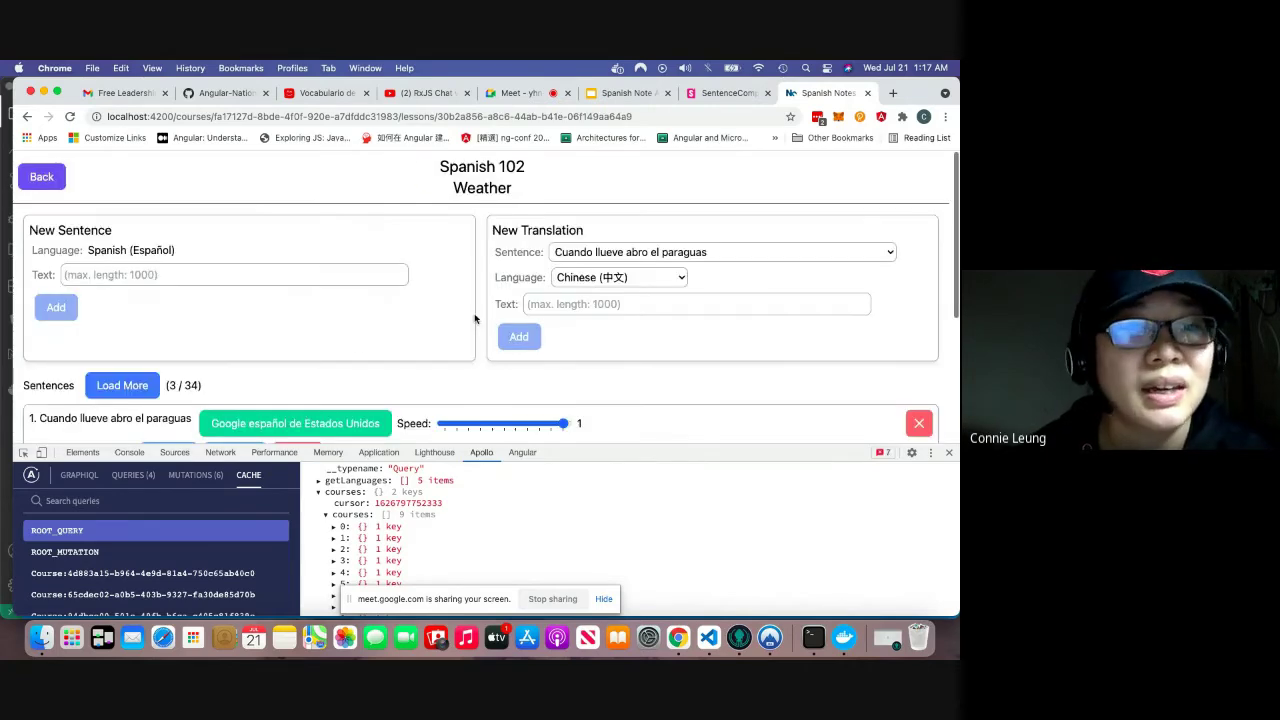
scroll(477, 314, down, 5)
scroll(355, 345, up, 1)
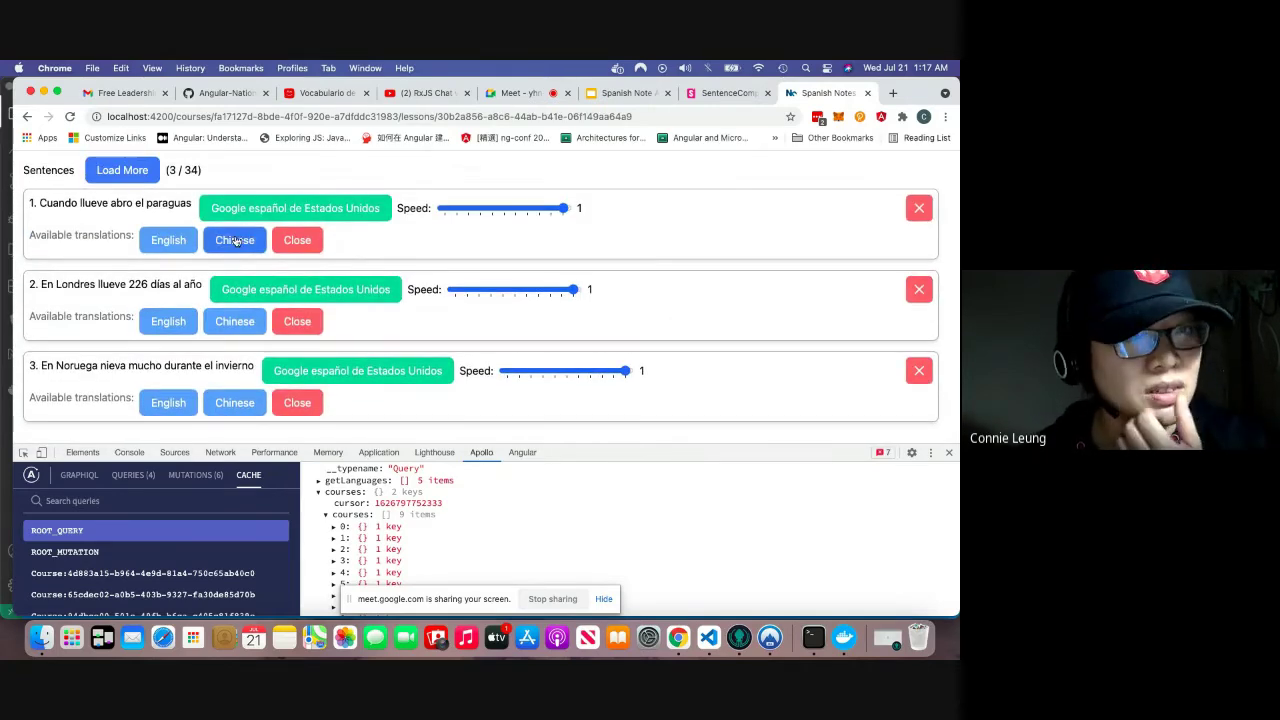
Show the English and then the Chinese translation of "Cuando llueve abro el paraguas".
click(178, 238)
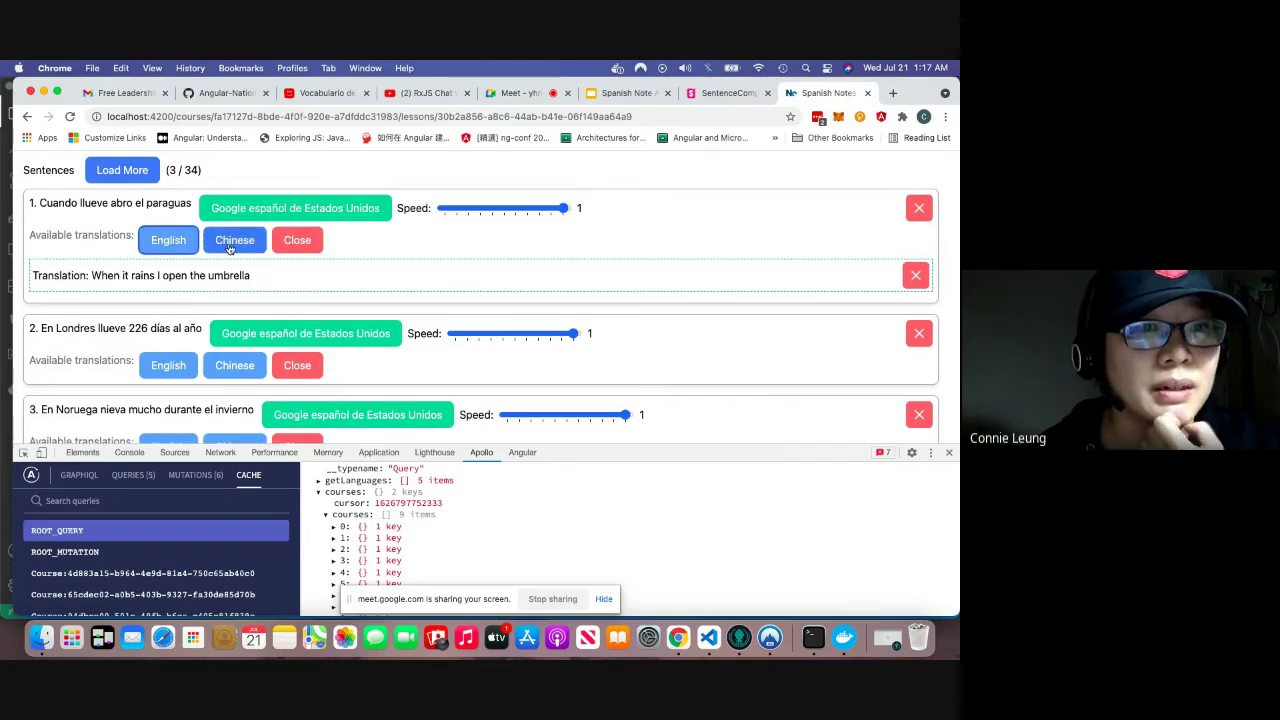
click(229, 249)
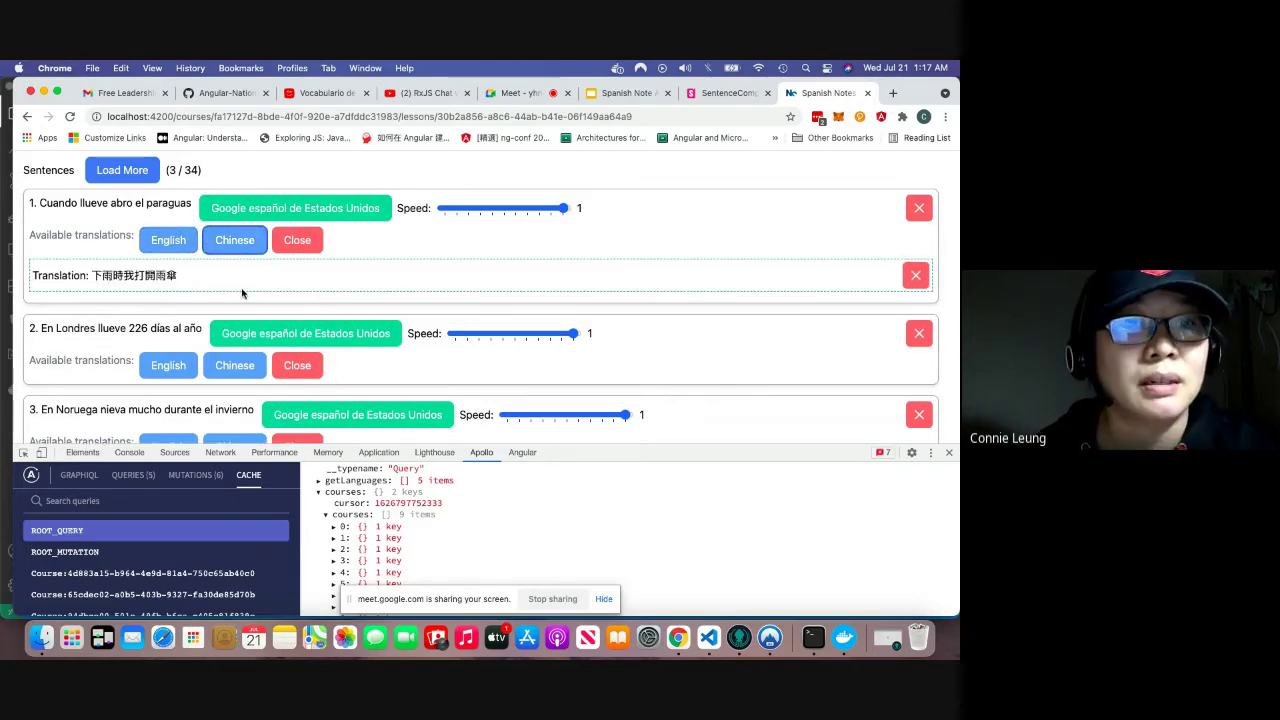
scroll(241, 293, down, 2)
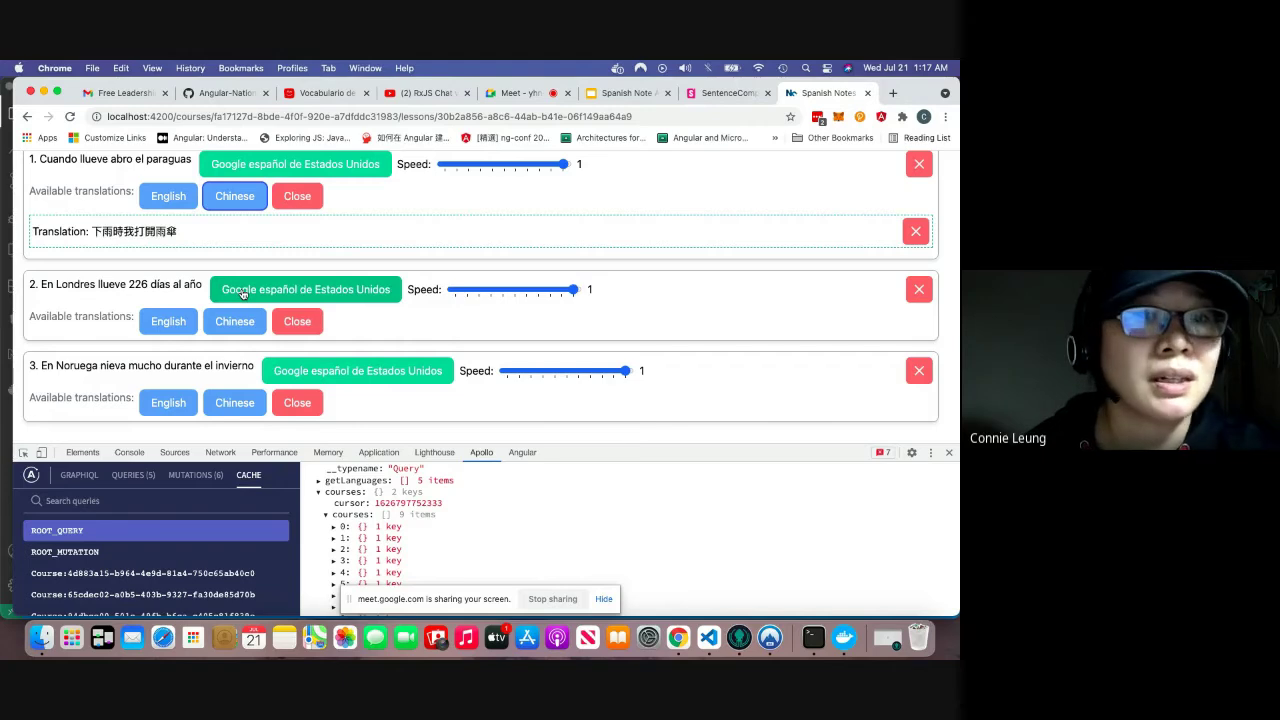
Close the developer tools and load all remaining sentences of the Weather lesson.
scroll(241, 293, up, 4)
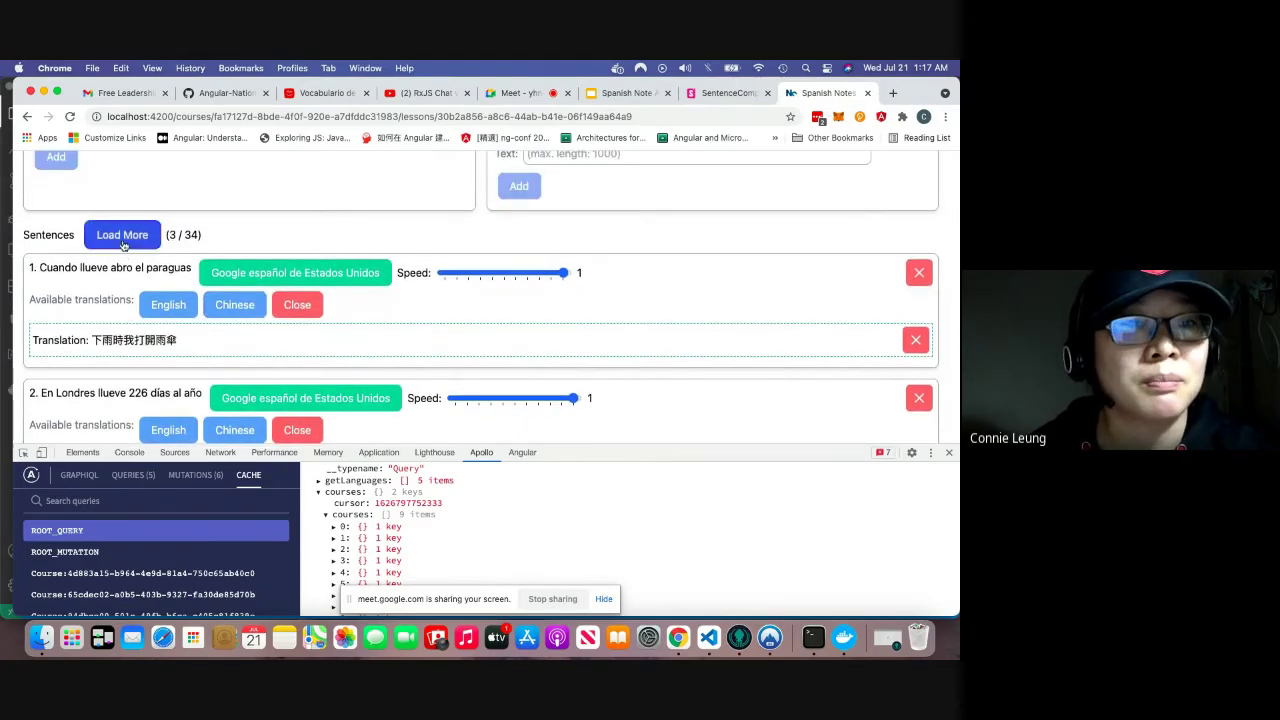
click(949, 453)
scroll(128, 262, down, 3)
scroll(128, 262, up, 2)
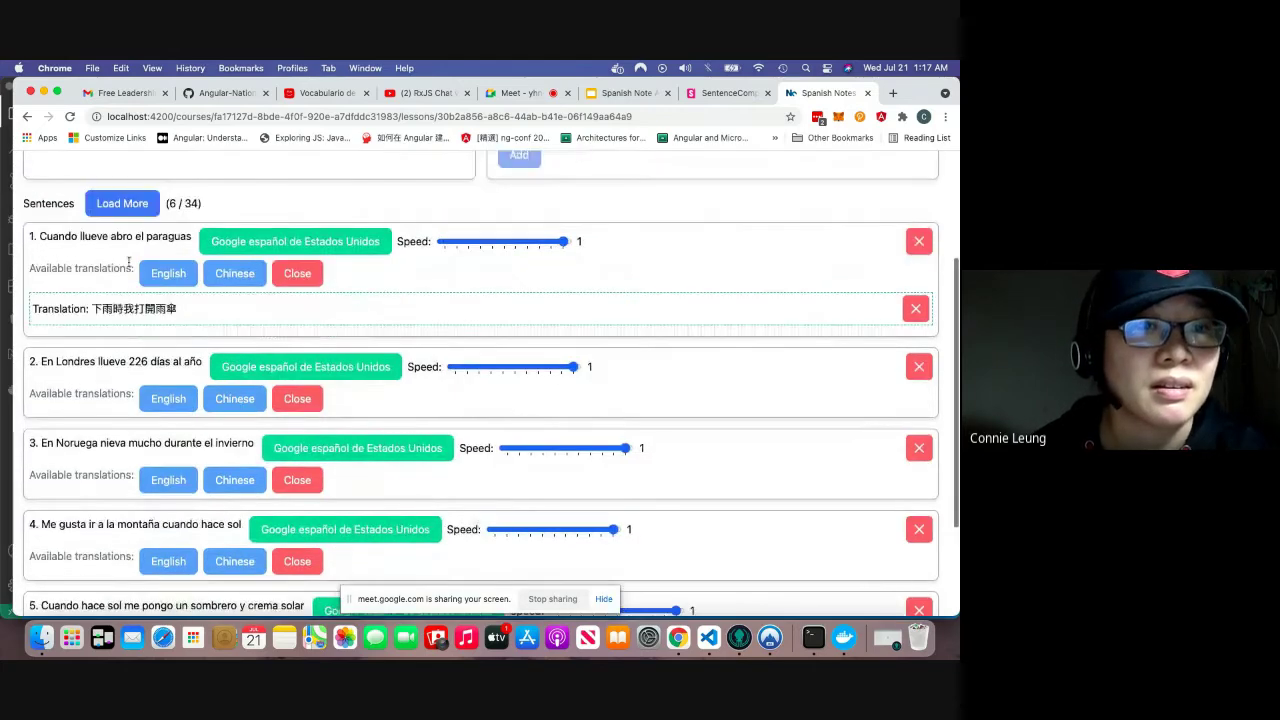
click(121, 203)
scroll(212, 405, down, 10)
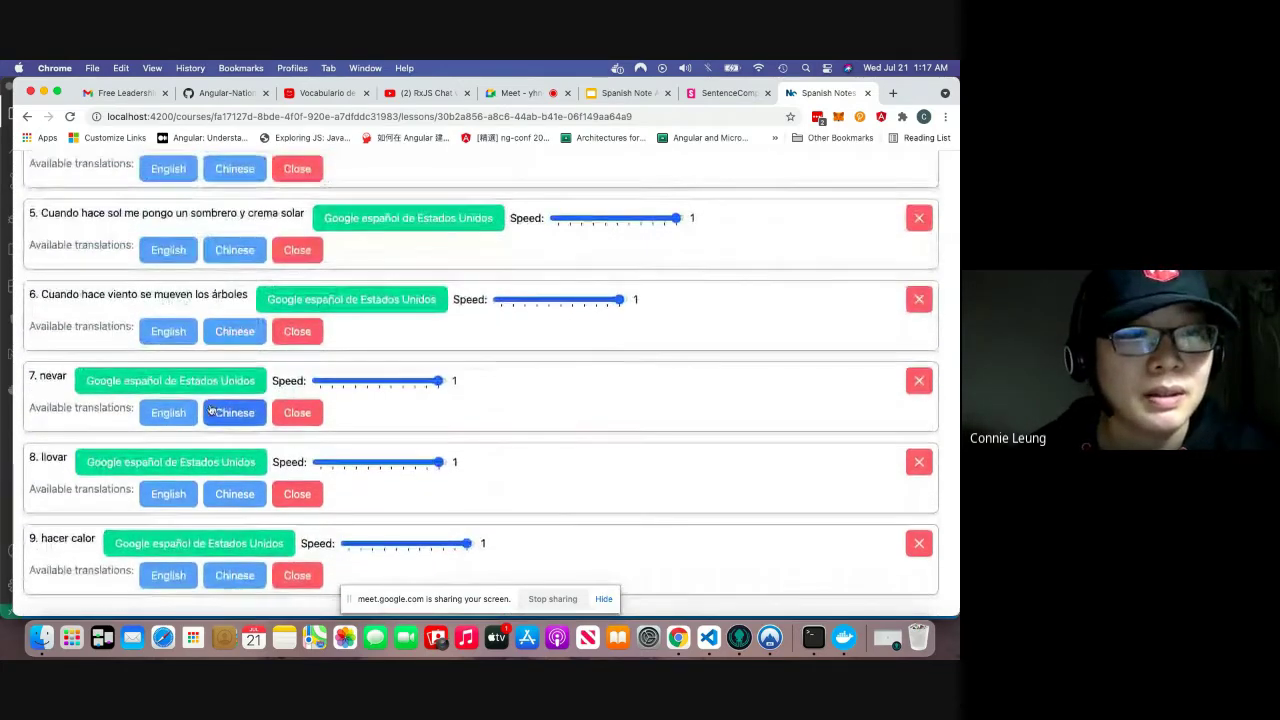
scroll(212, 408, up, 10)
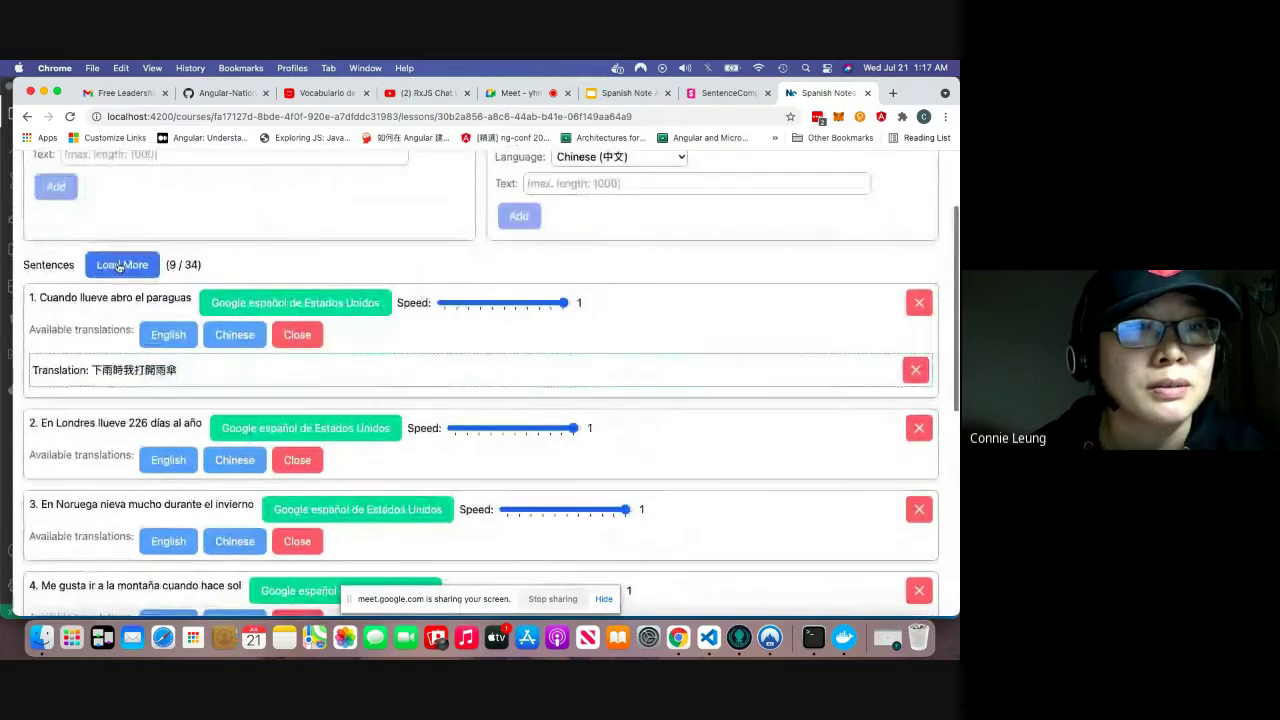
click(121, 271)
click(121, 266)
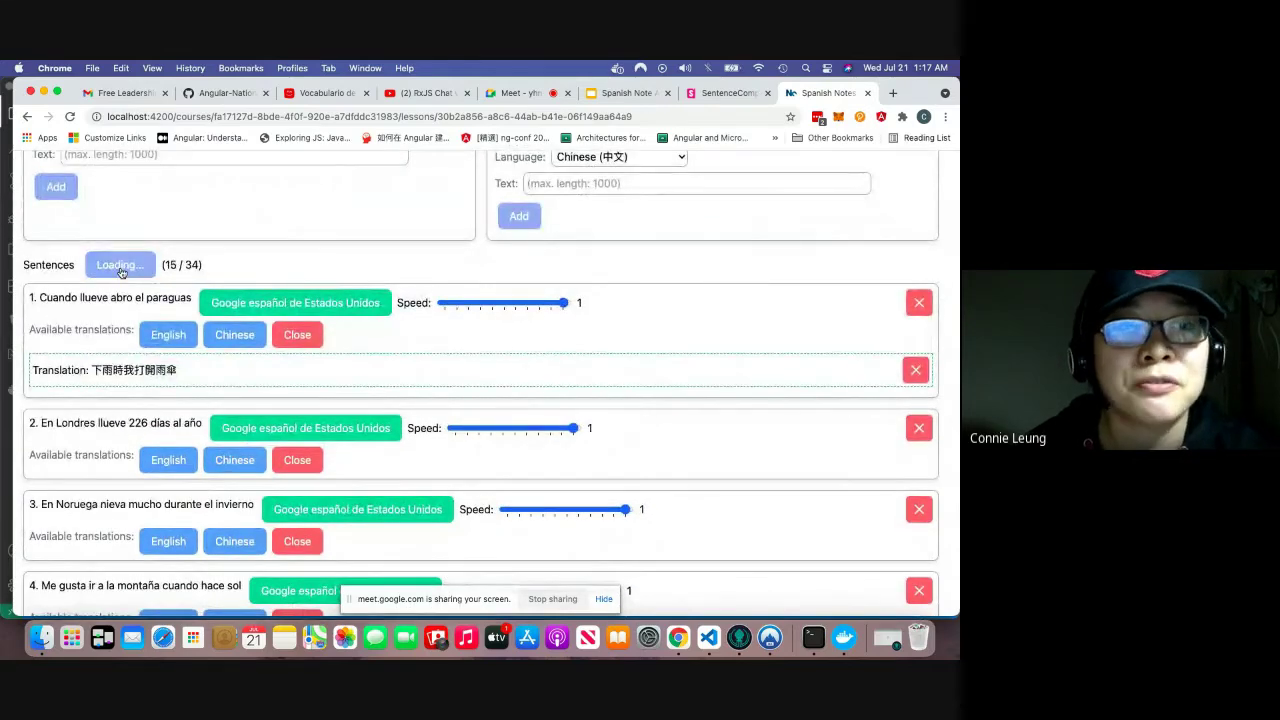
click(121, 266)
click(121, 266)
click(121, 266)
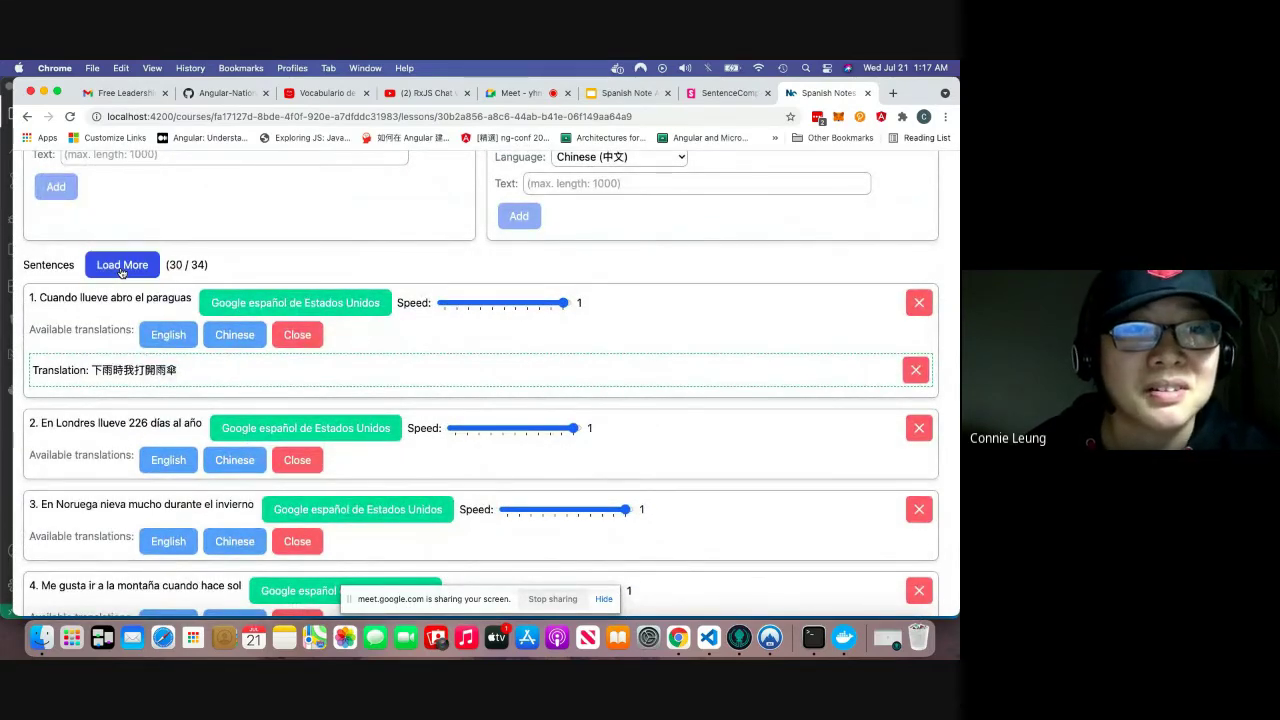
Show the English and Chinese translations of the last Weather sentence, "Cuando hace mal tiempo estoy de mal humor", and switch back to English.
scroll(191, 318, down, 3)
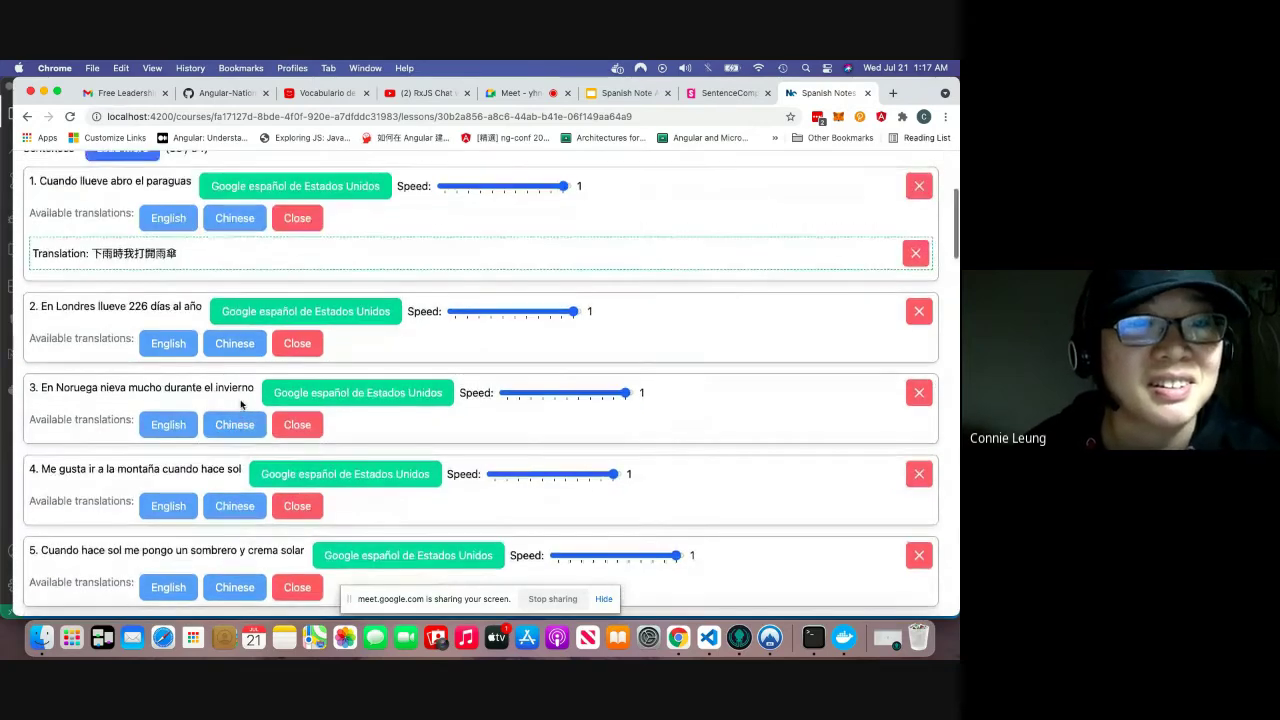
scroll(274, 462, up, 3)
scroll(274, 462, down, 15)
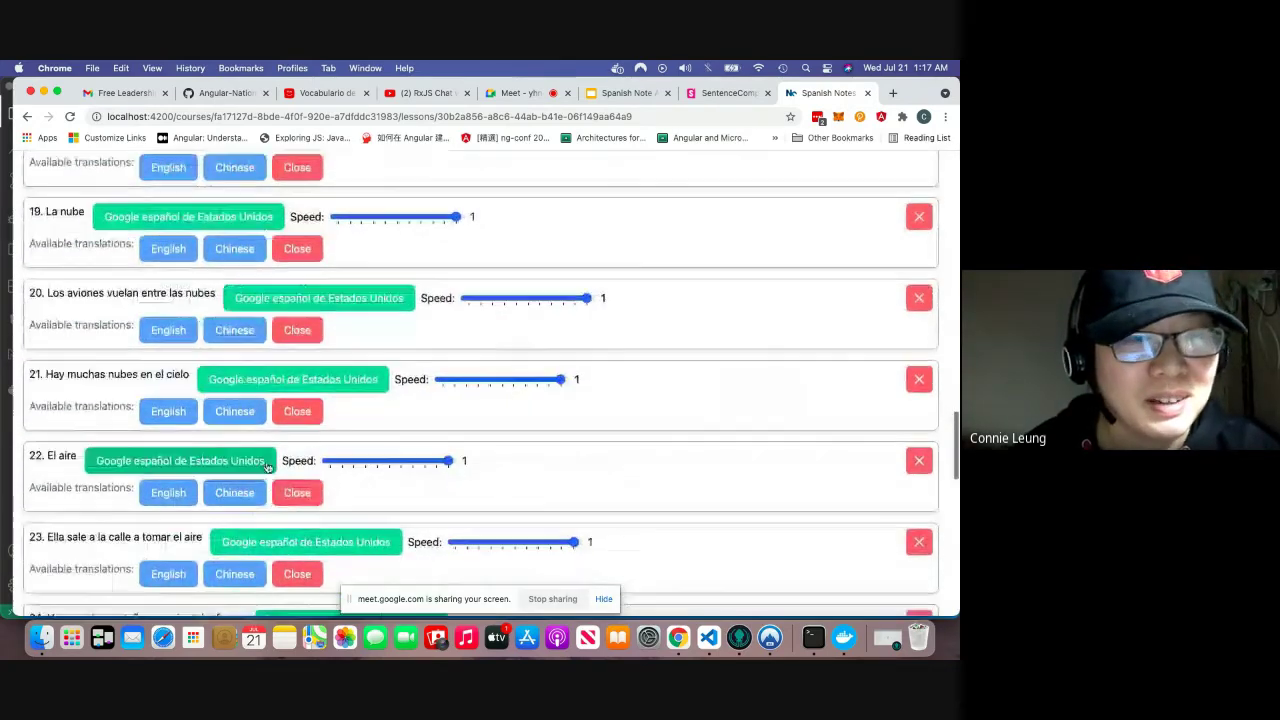
scroll(212, 487, down, 10)
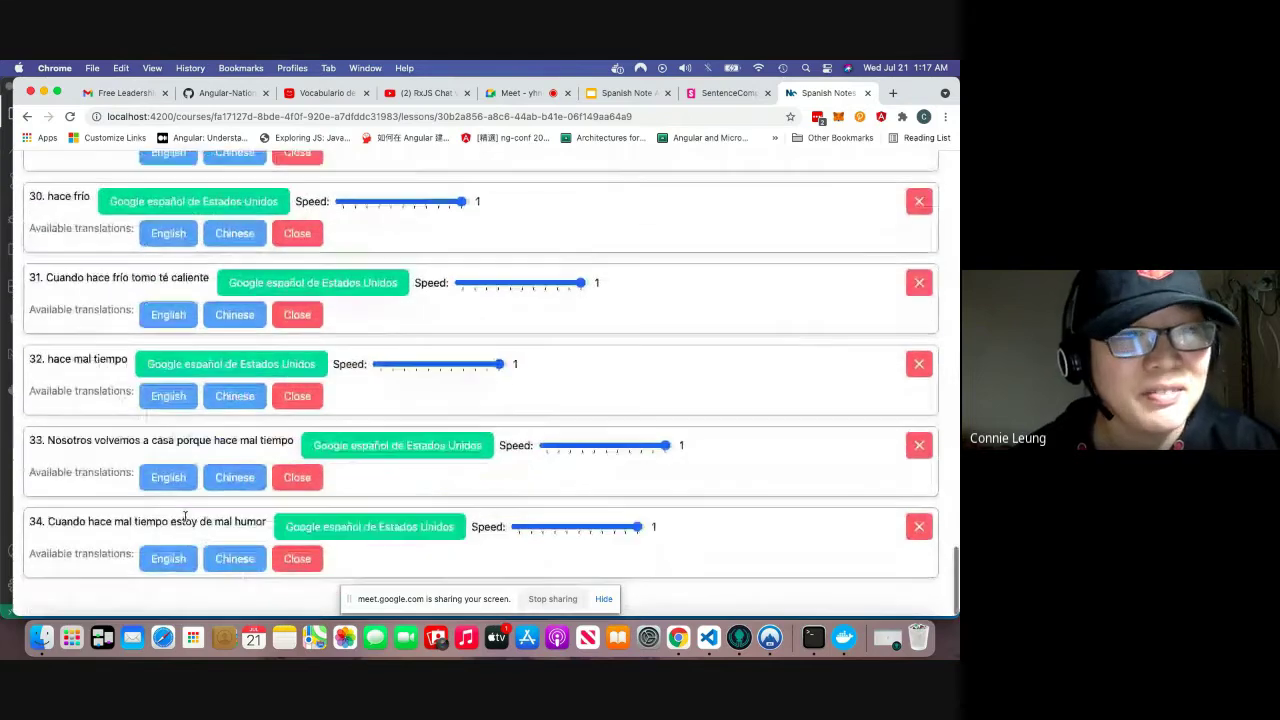
click(169, 576)
scroll(257, 523, down, 1)
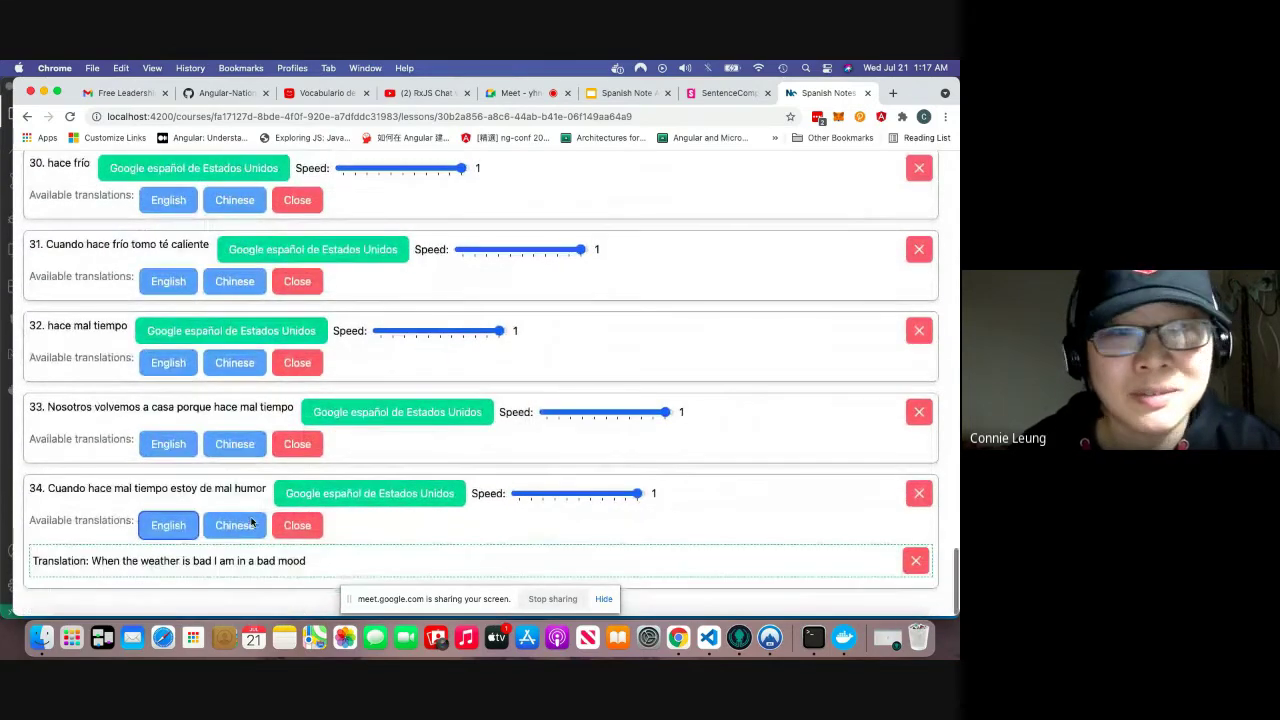
click(256, 531)
scroll(257, 533, down, 1)
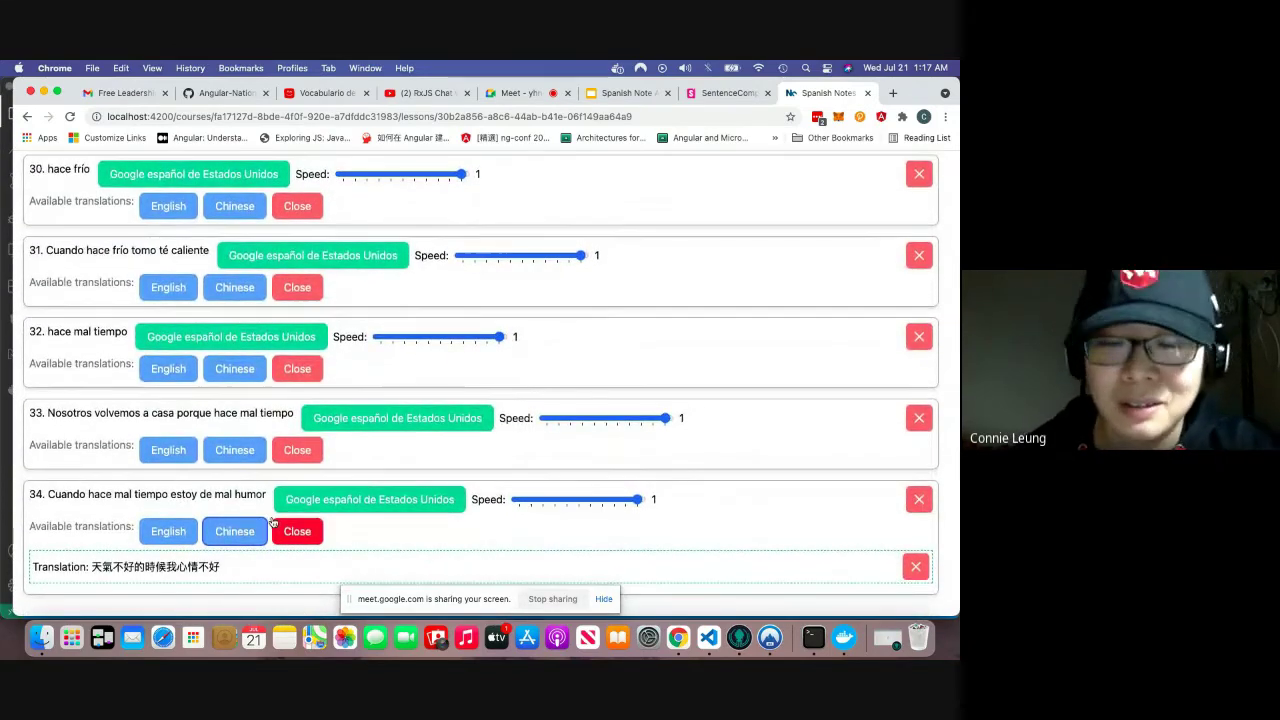
scroll(257, 537, up, 1)
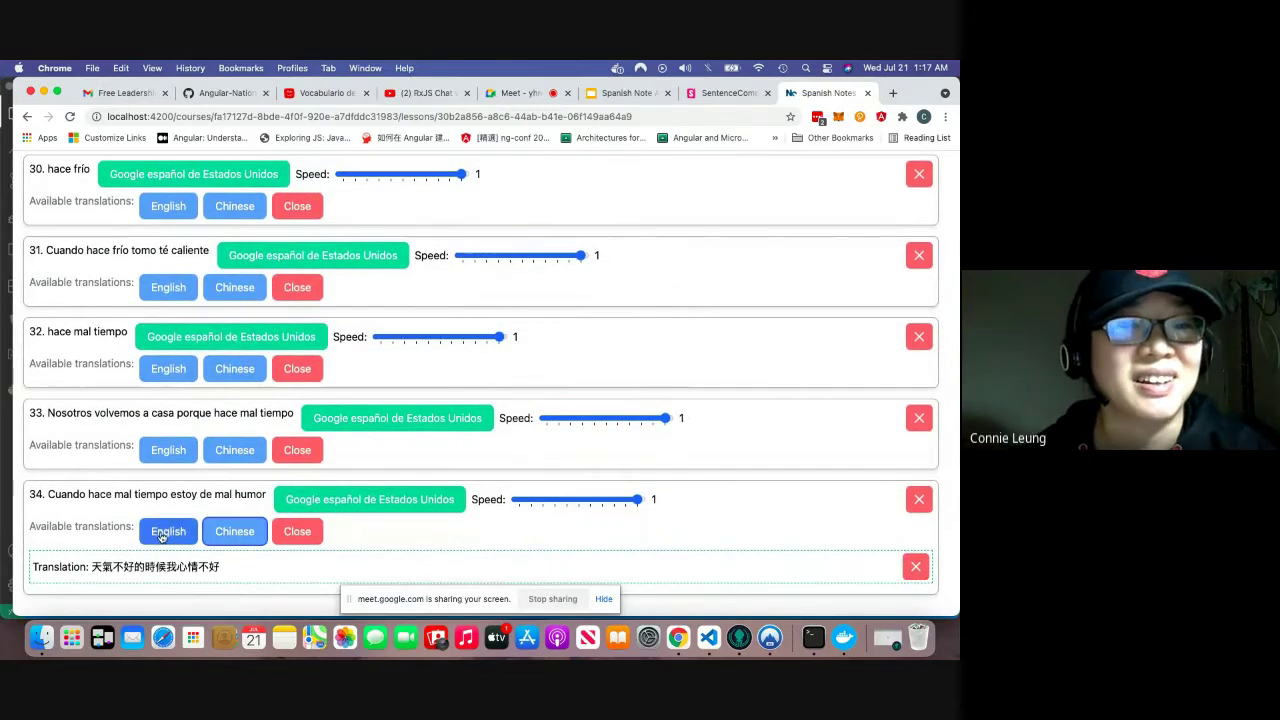
click(159, 532)
Show the Chinese and English translations of "Nosotros volvemos a casa porque hace mal tiempo" and the Chinese translation of "hace mal tiempo".
click(234, 450)
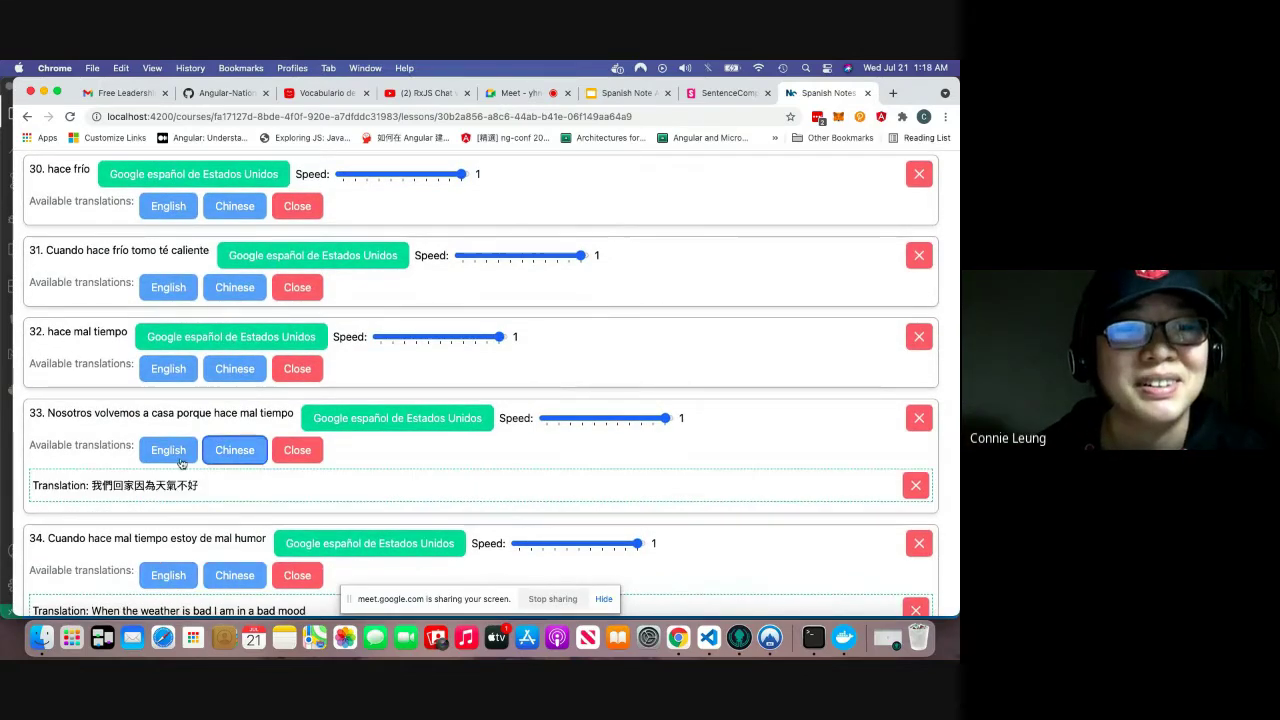
click(168, 450)
click(229, 369)
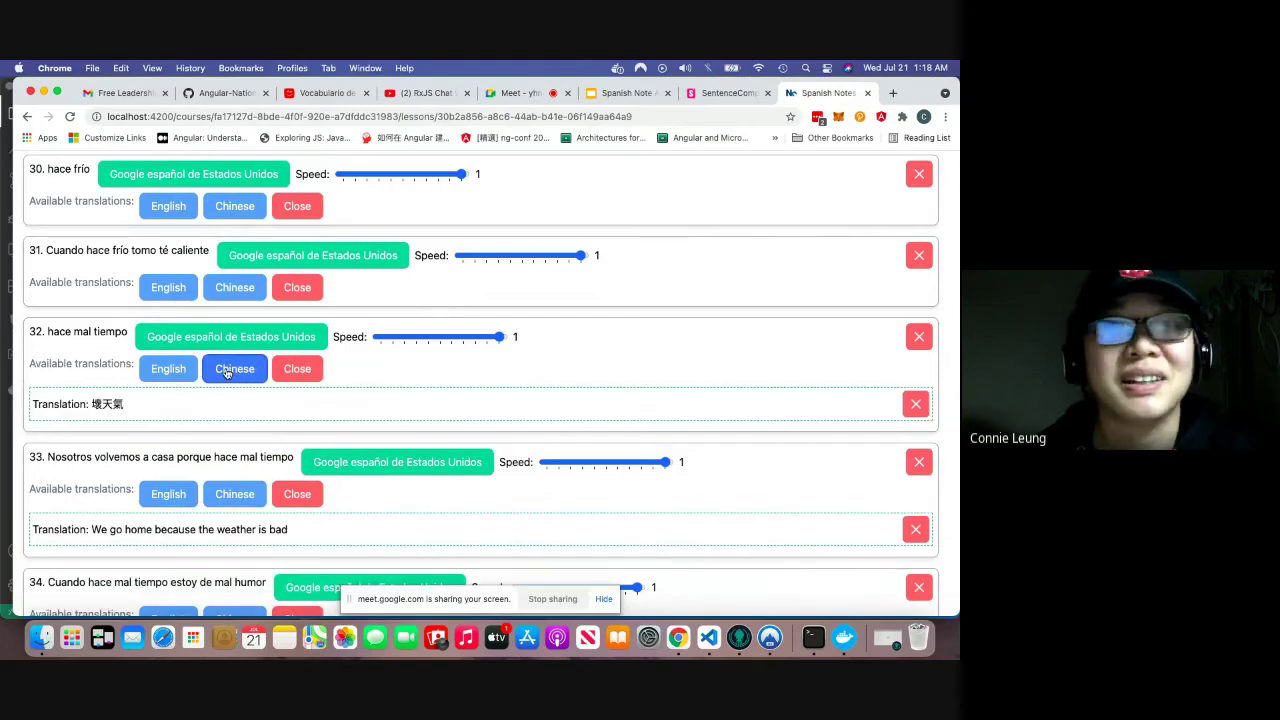
scroll(359, 381, up, 8)
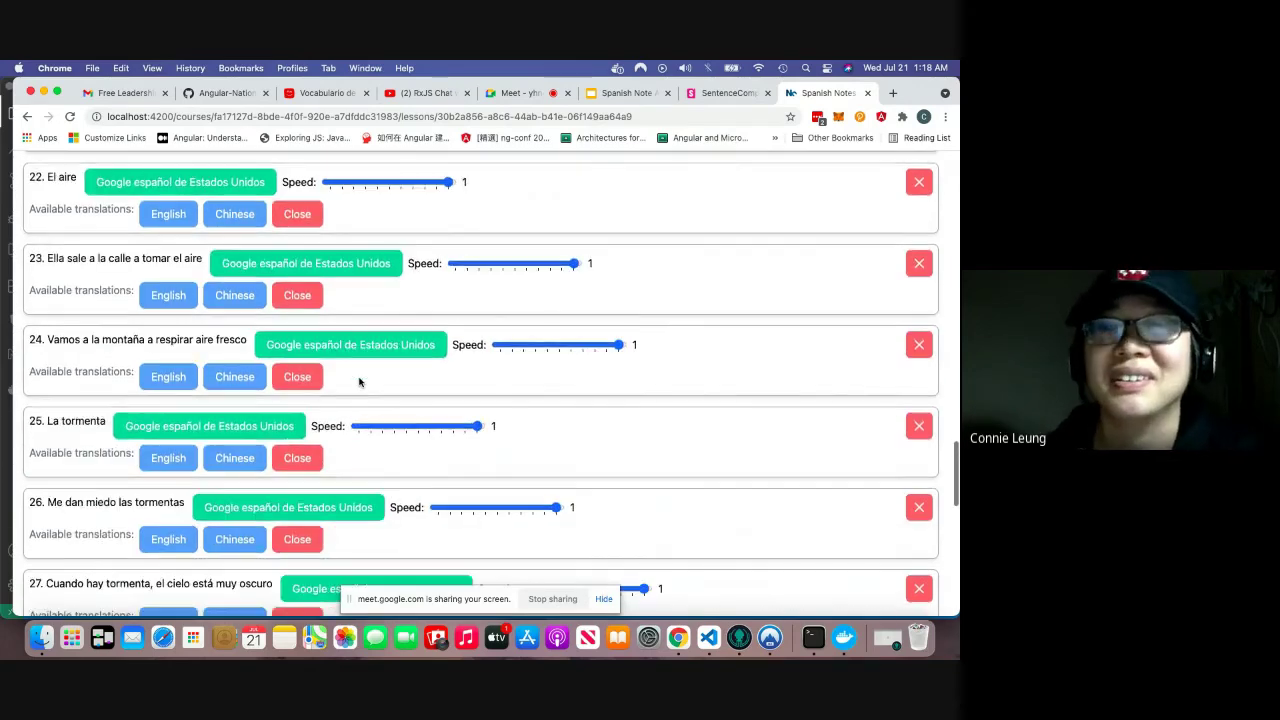
scroll(359, 381, up, 15)
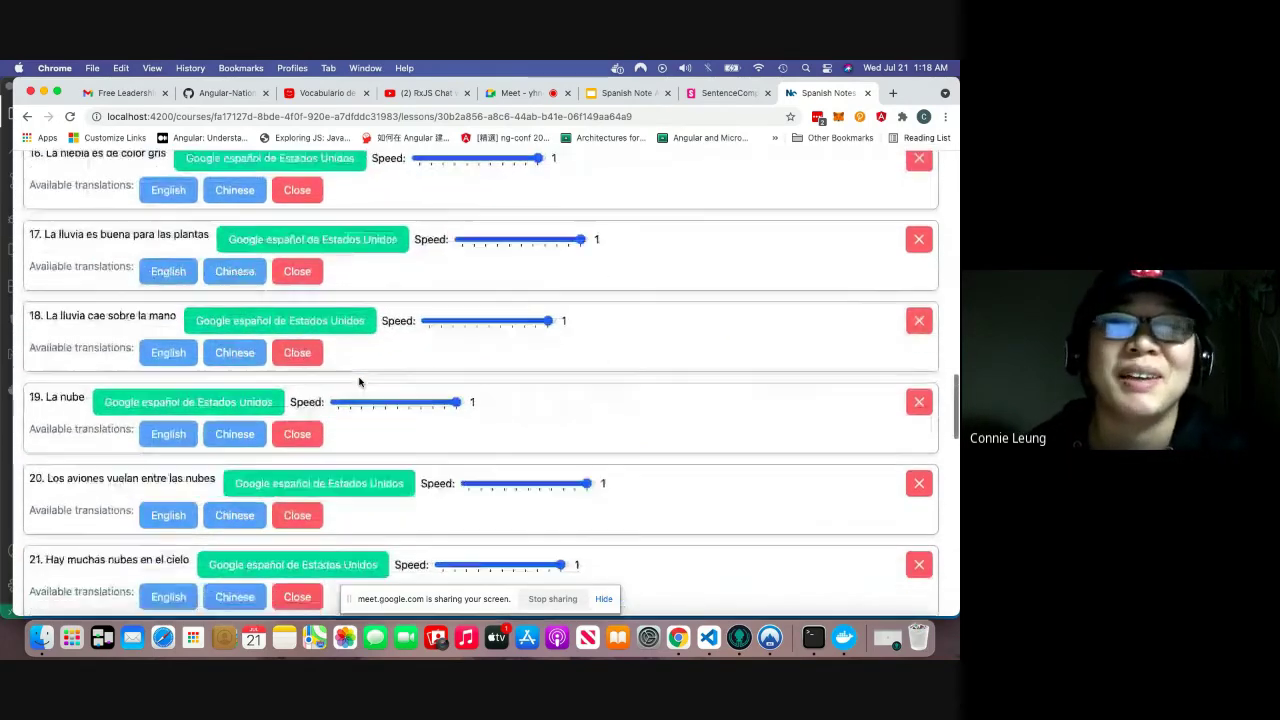
Switch to Storybook's SentenceComponent story and show the English and then the Chinese translation of "Buenos dias".
scroll(359, 381, up, 3)
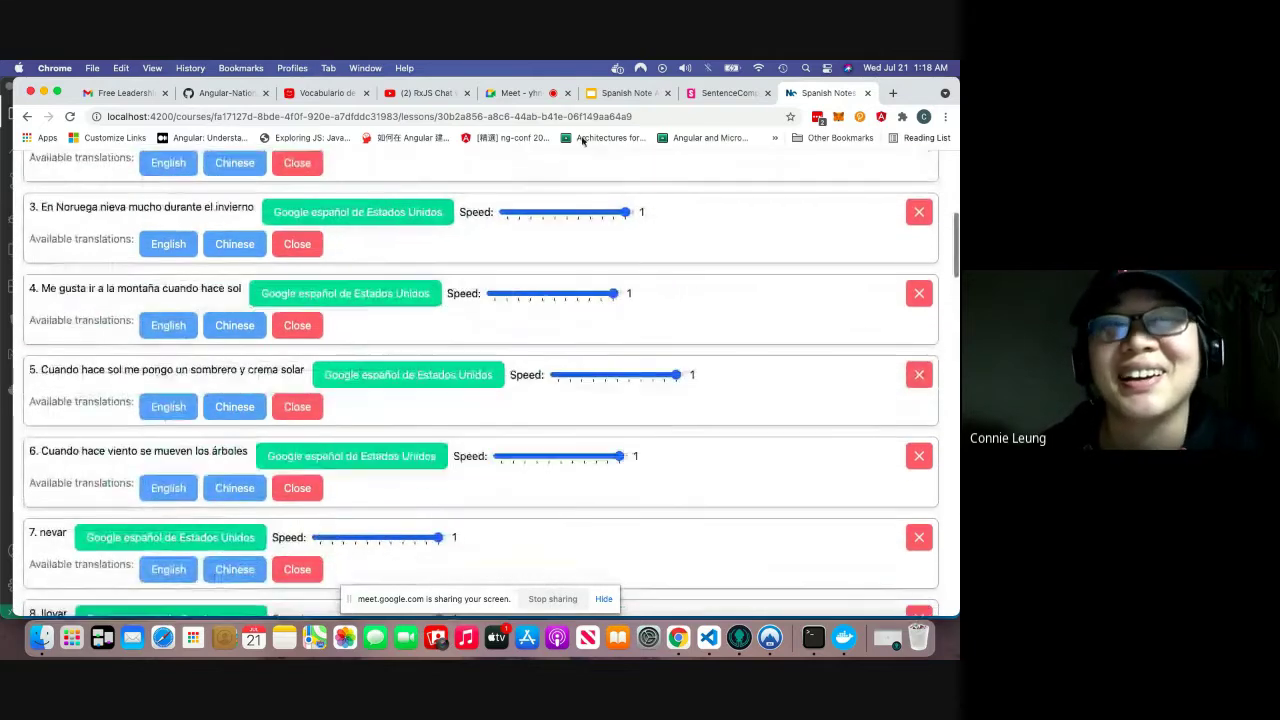
click(727, 92)
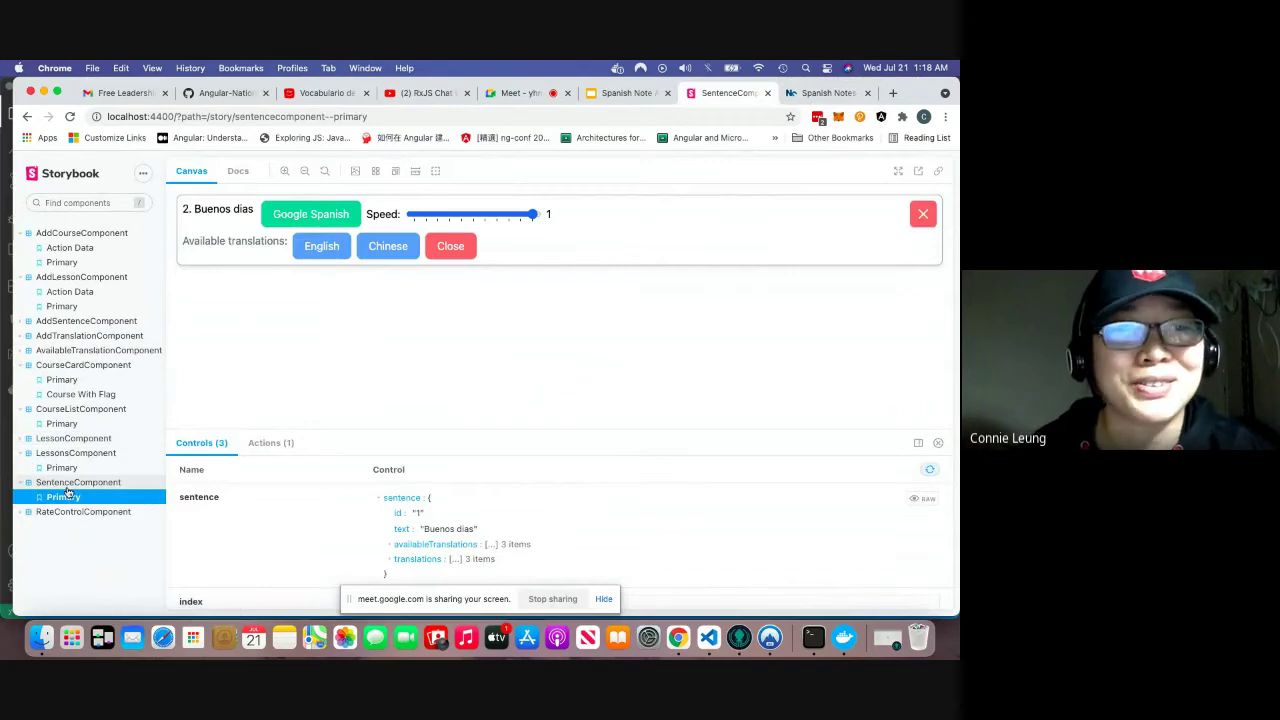
click(307, 249)
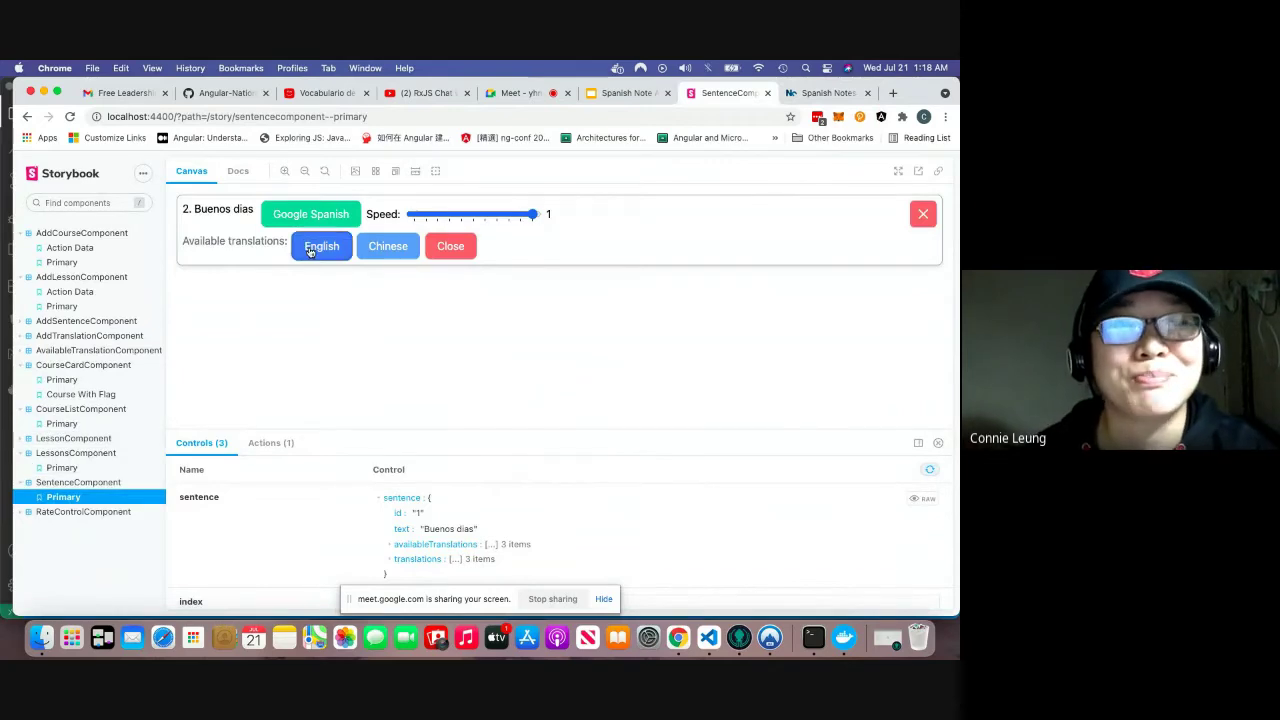
click(386, 247)
Speak "Buenos dias" with the Google Spanish voice and view the story's logged actions.
click(300, 217)
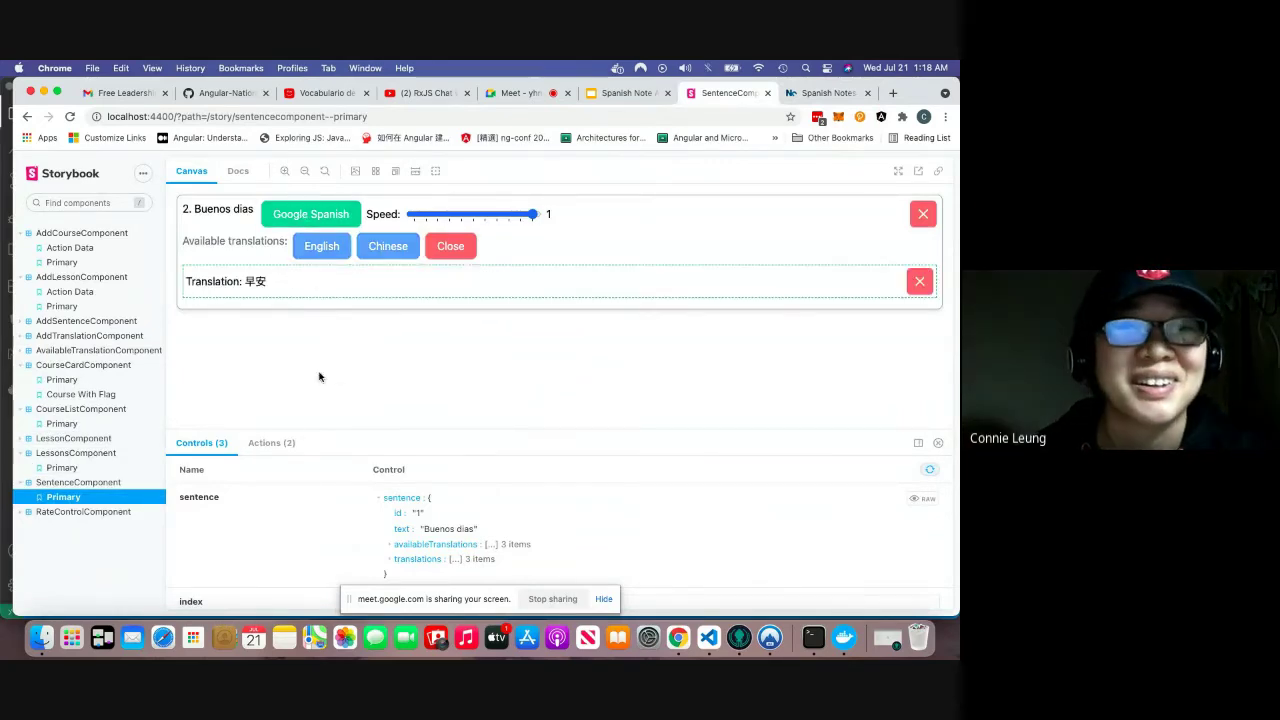
click(262, 443)
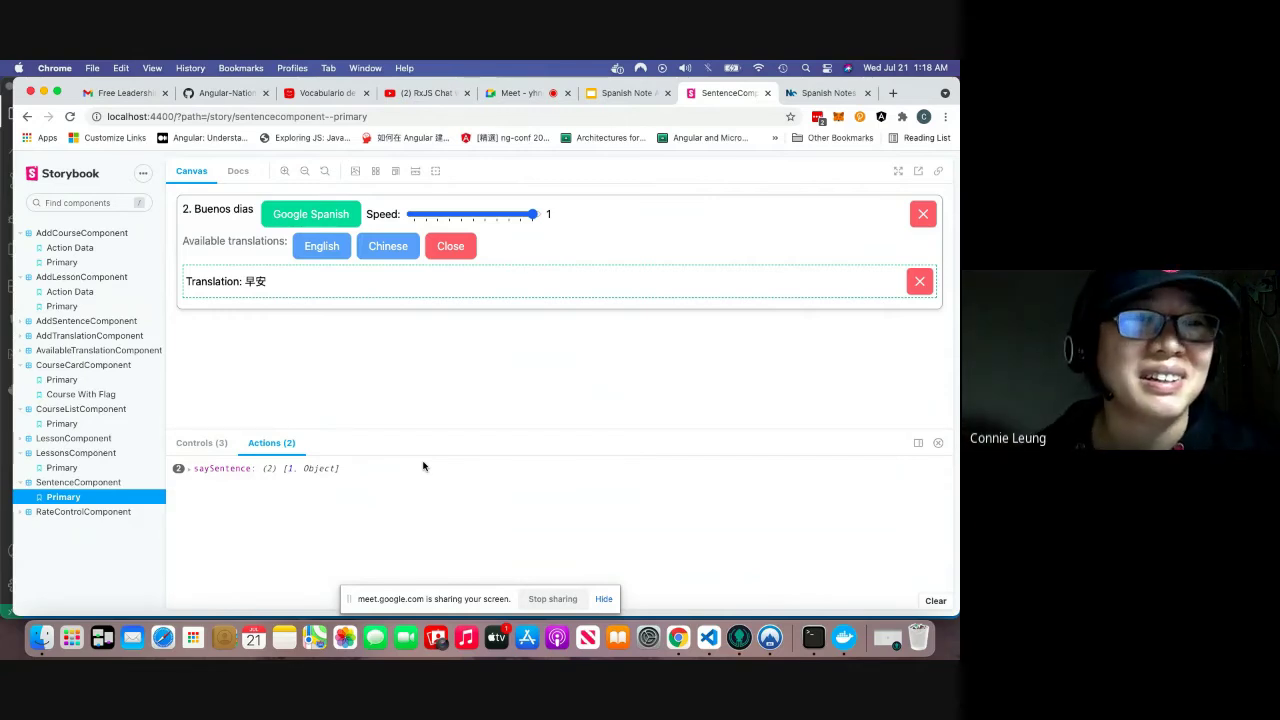
View the Course With Flag story and then the Primary story of CourseCardComponent.
click(53, 395)
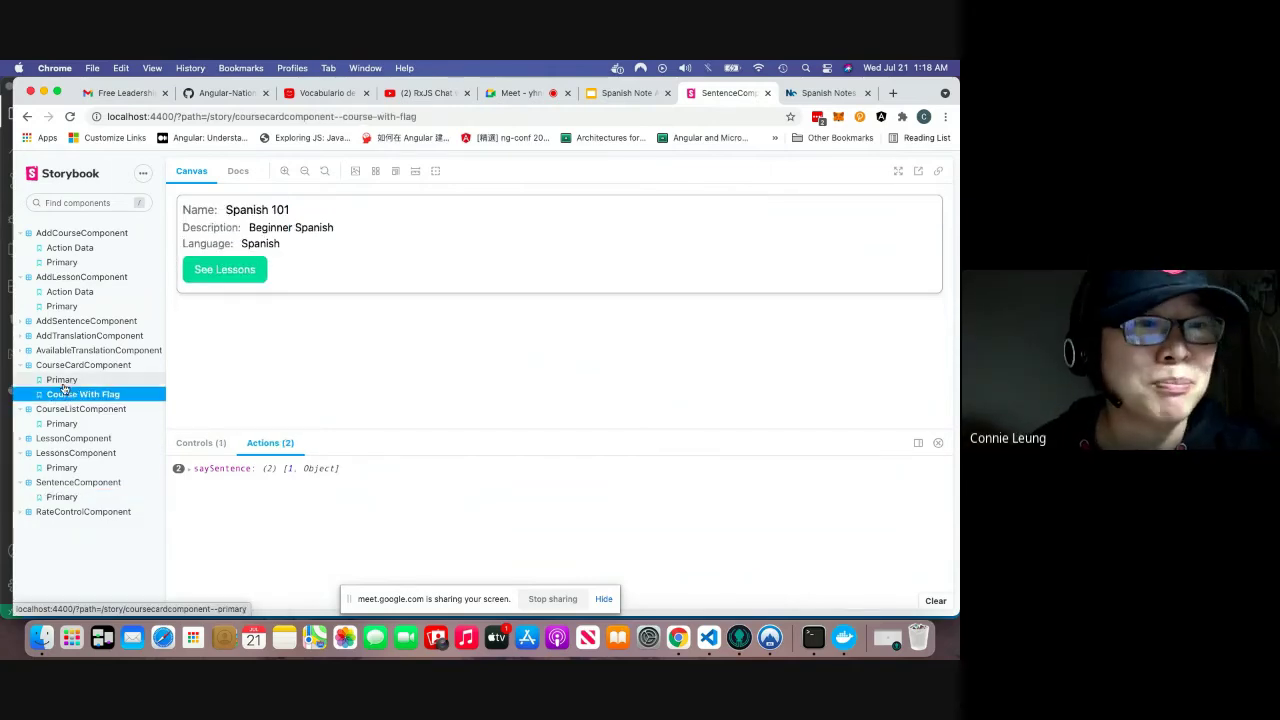
click(135, 379)
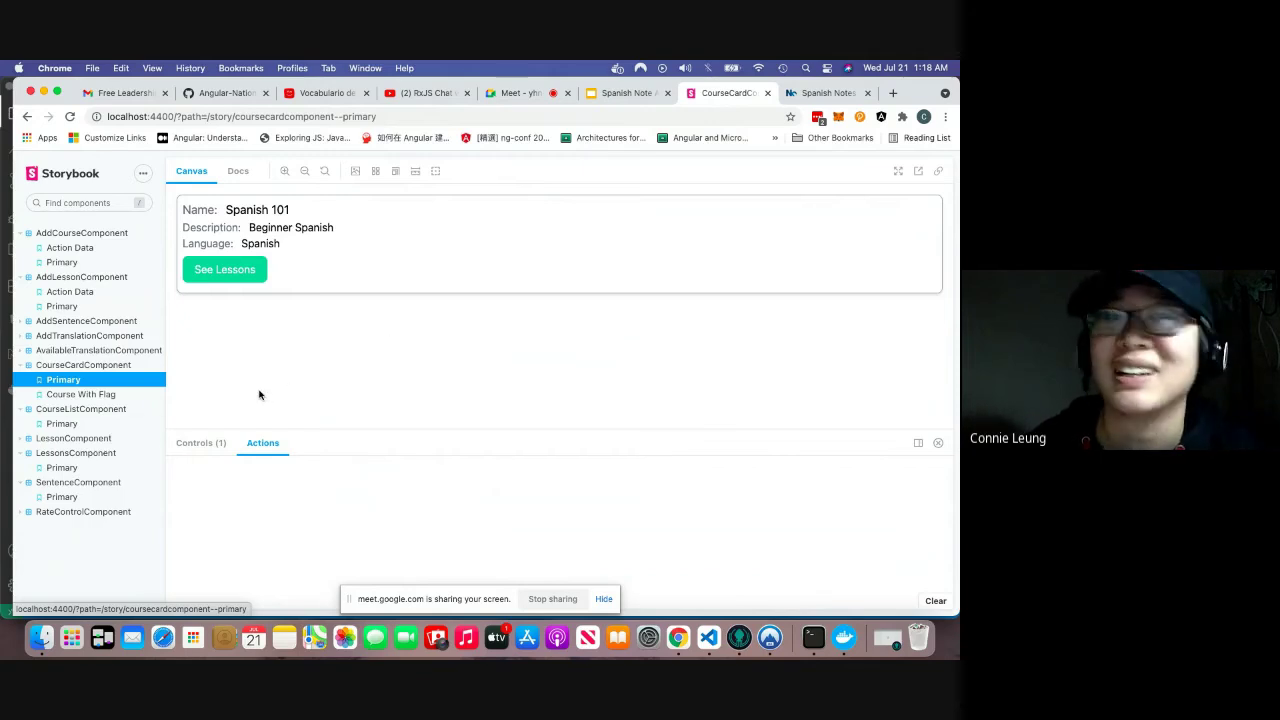
Open the Primary story of CourseListComponent and load more courses.
click(74, 425)
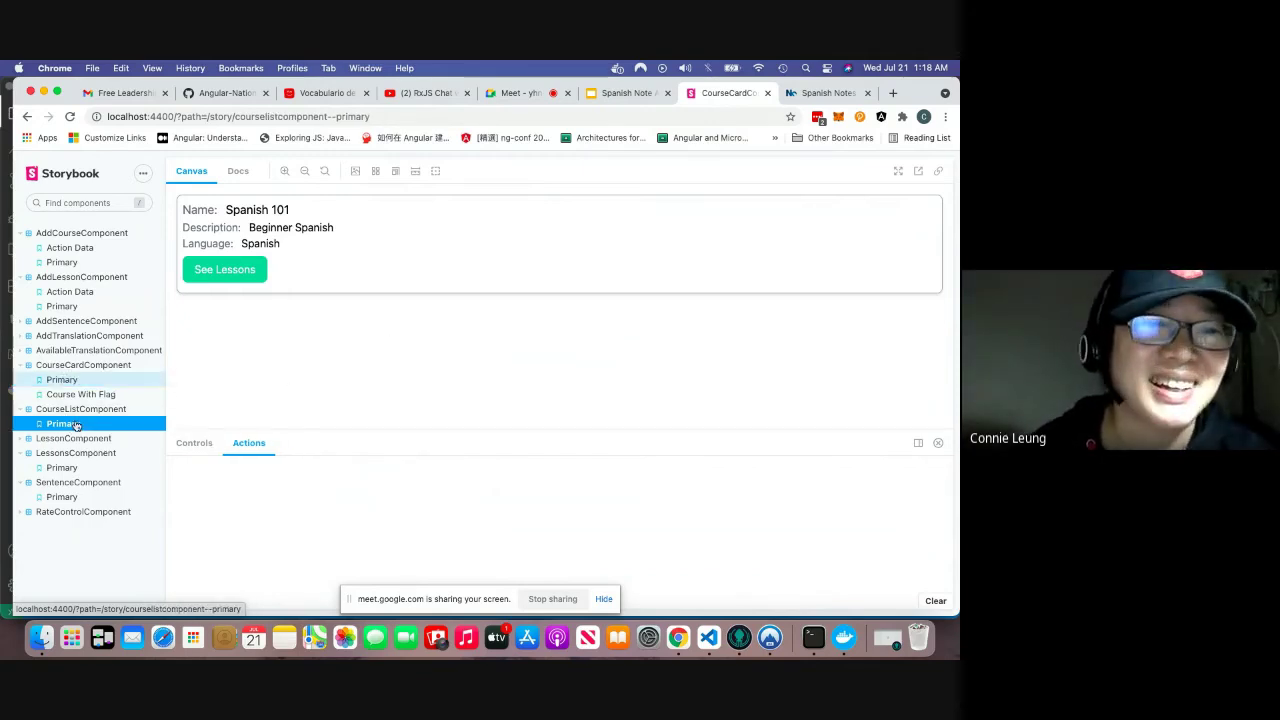
scroll(360, 320, down, 2)
click(225, 280)
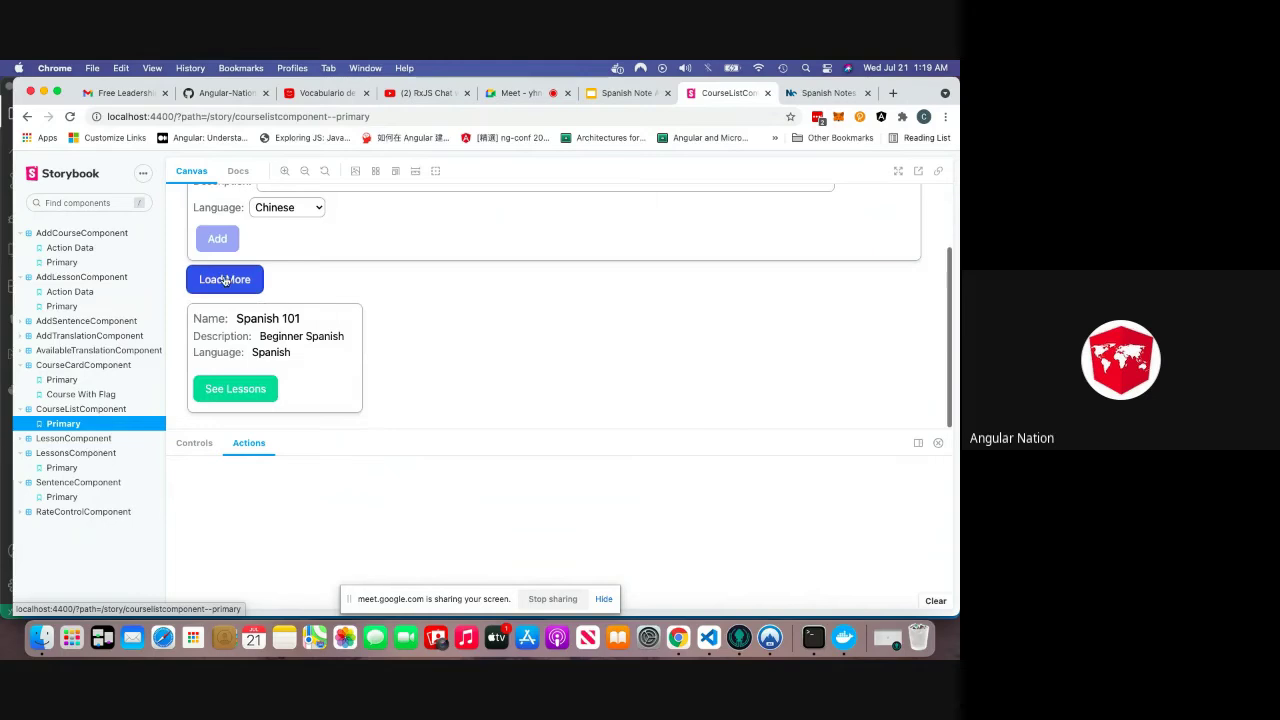
Trigger See Lessons on each flagged Spanish course card in the course list, repeating it on the last card.
scroll(343, 323, down, 1)
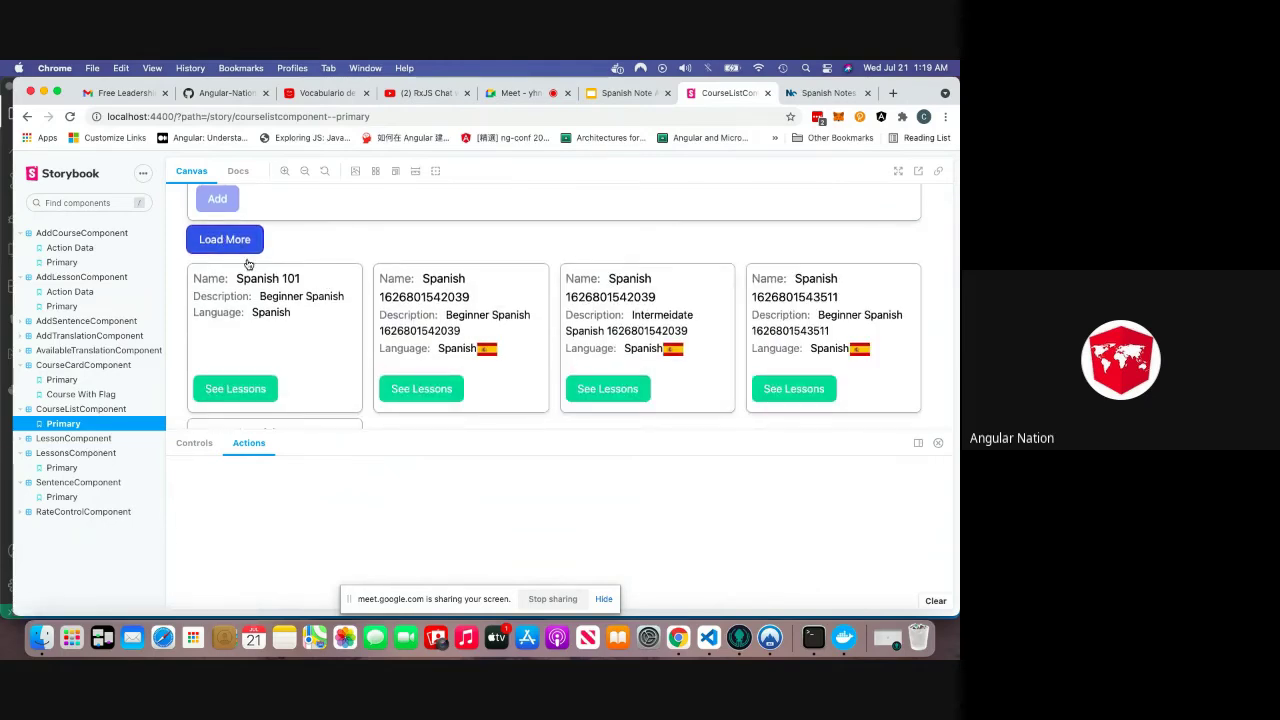
scroll(248, 263, down, 3)
click(421, 233)
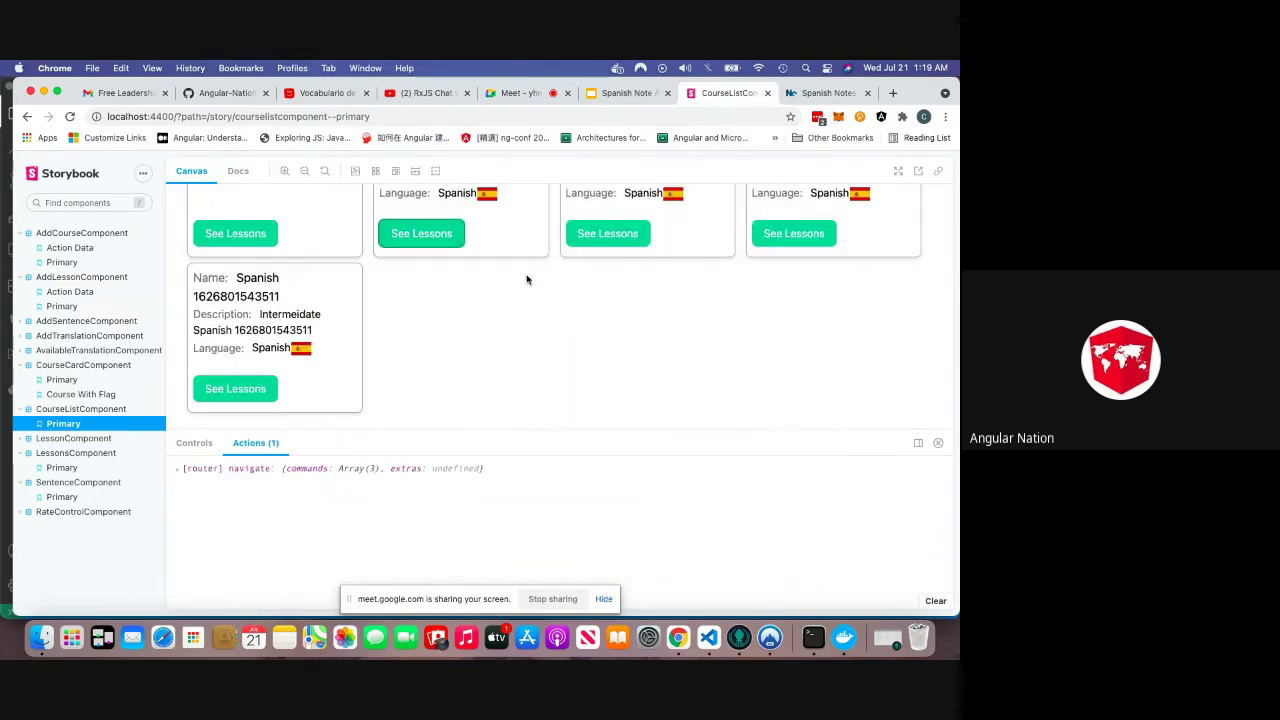
click(607, 233)
click(793, 233)
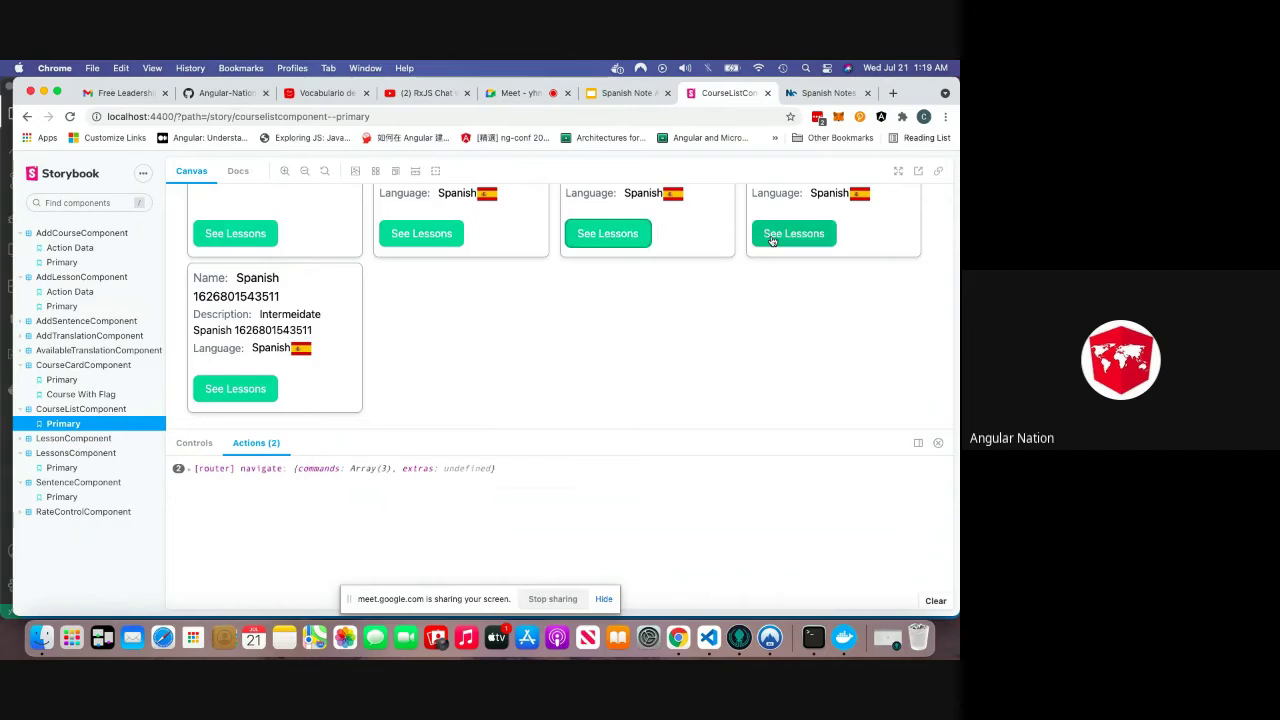
click(262, 396)
click(218, 387)
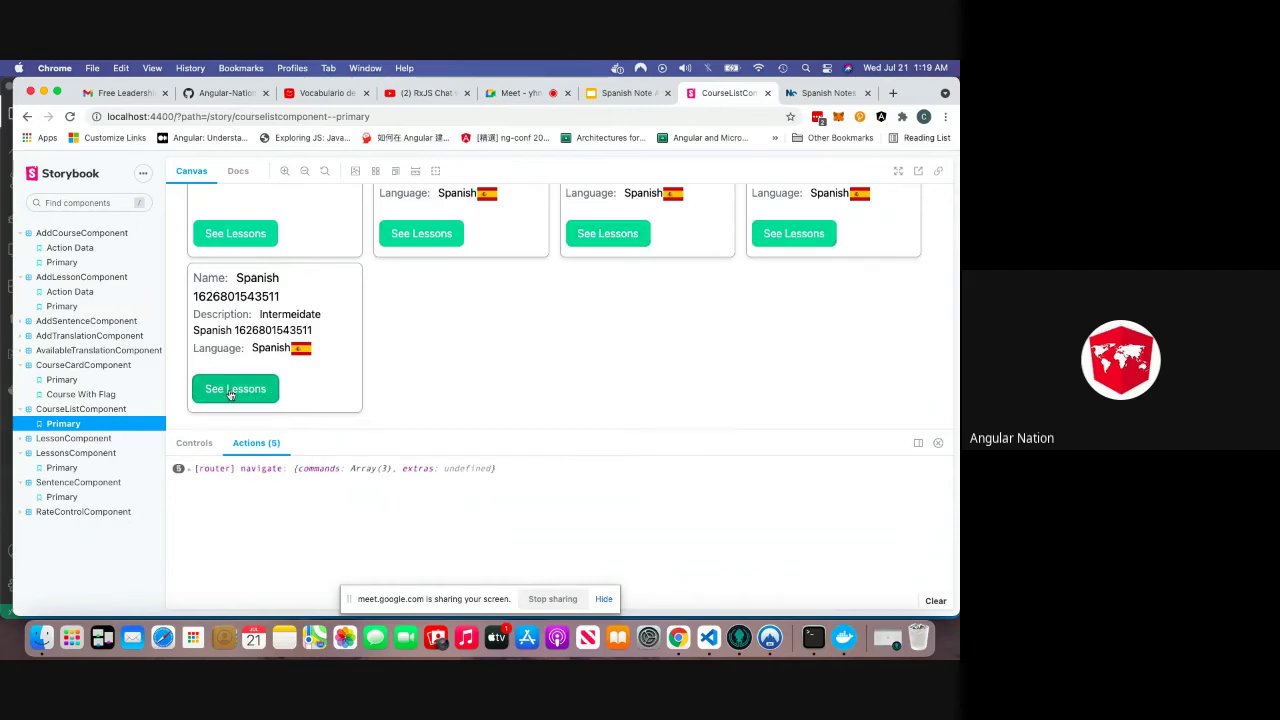
click(230, 393)
scroll(523, 346, up, 5)
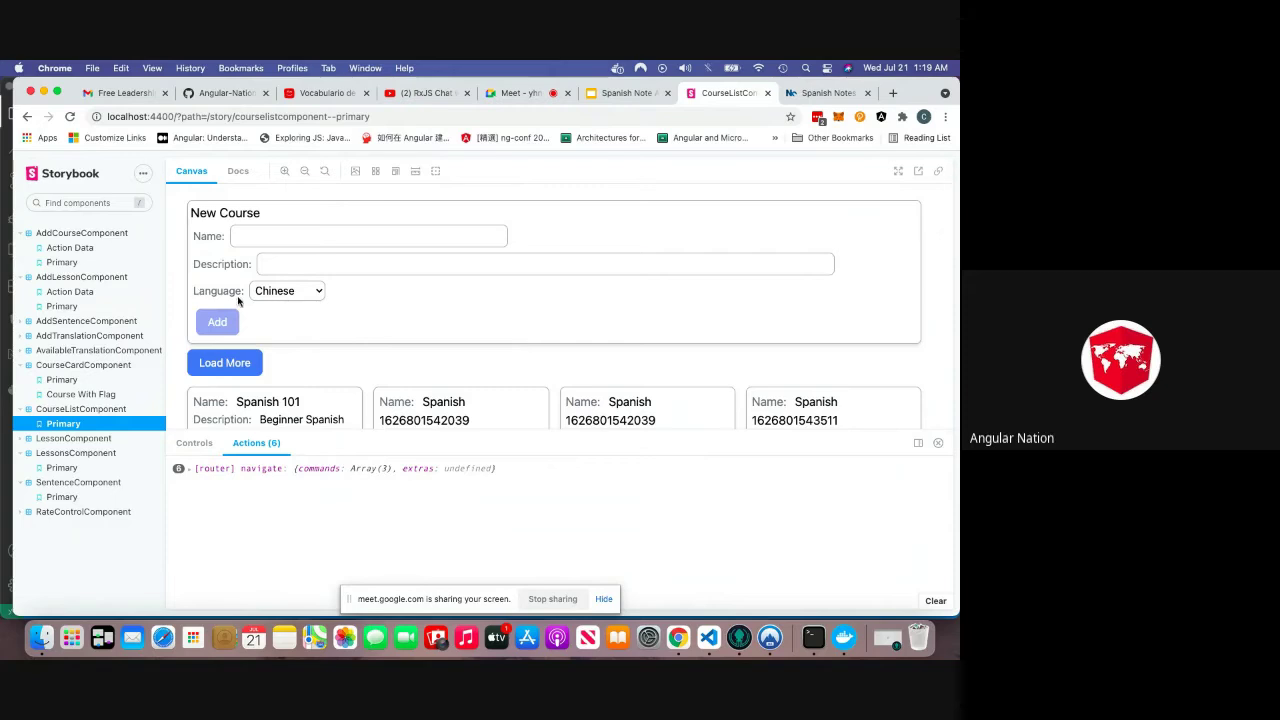
scroll(286, 290, down, 2)
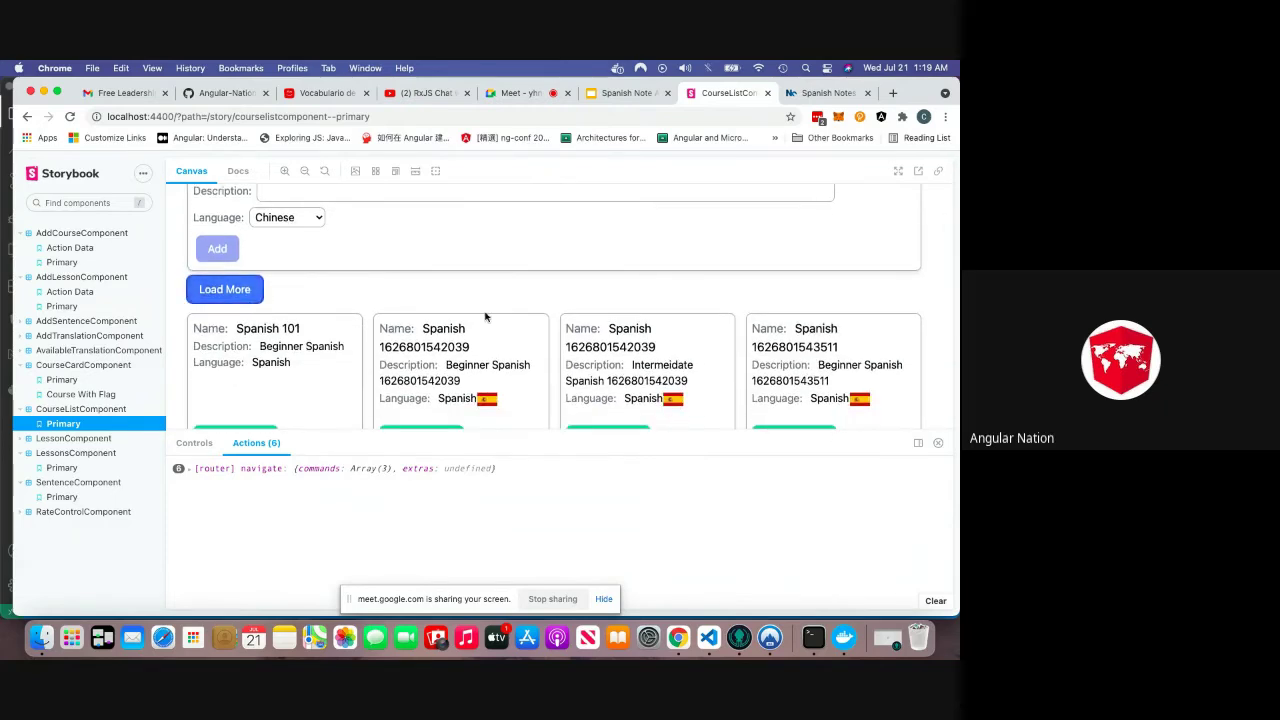
scroll(487, 316, down, 2)
scroll(487, 316, down, 2)
scroll(486, 316, up, 5)
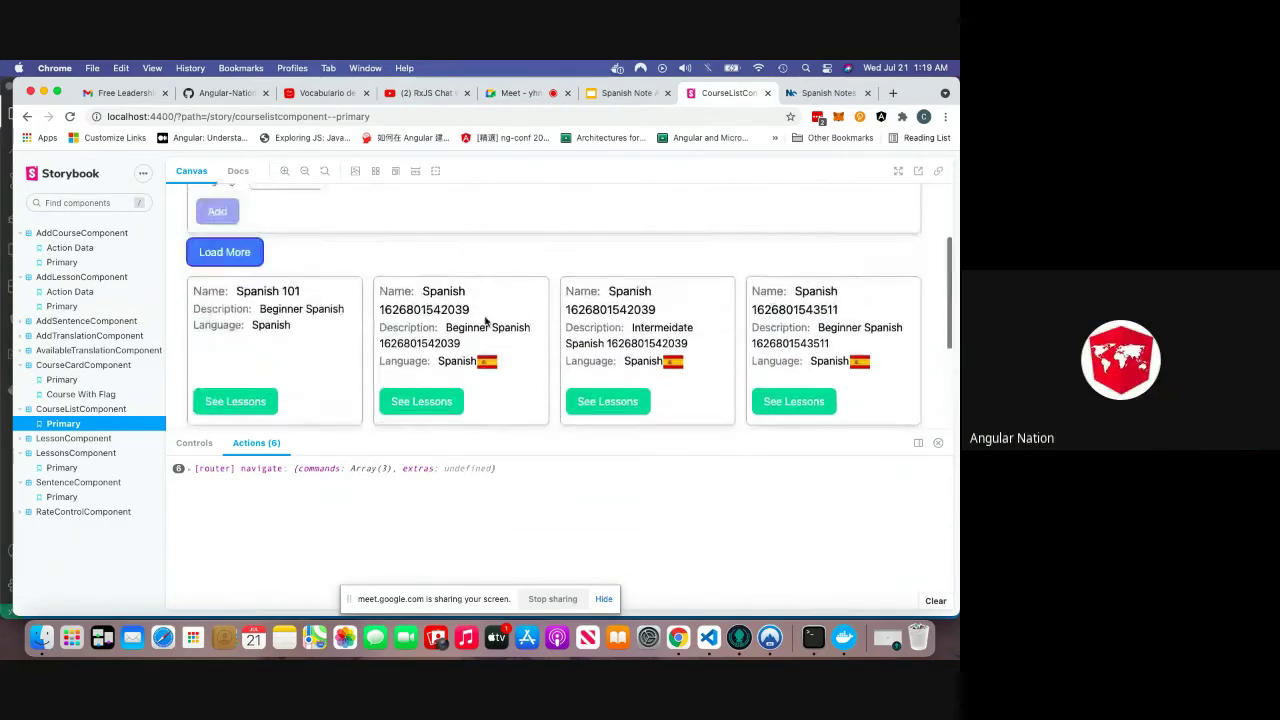
click(277, 236)
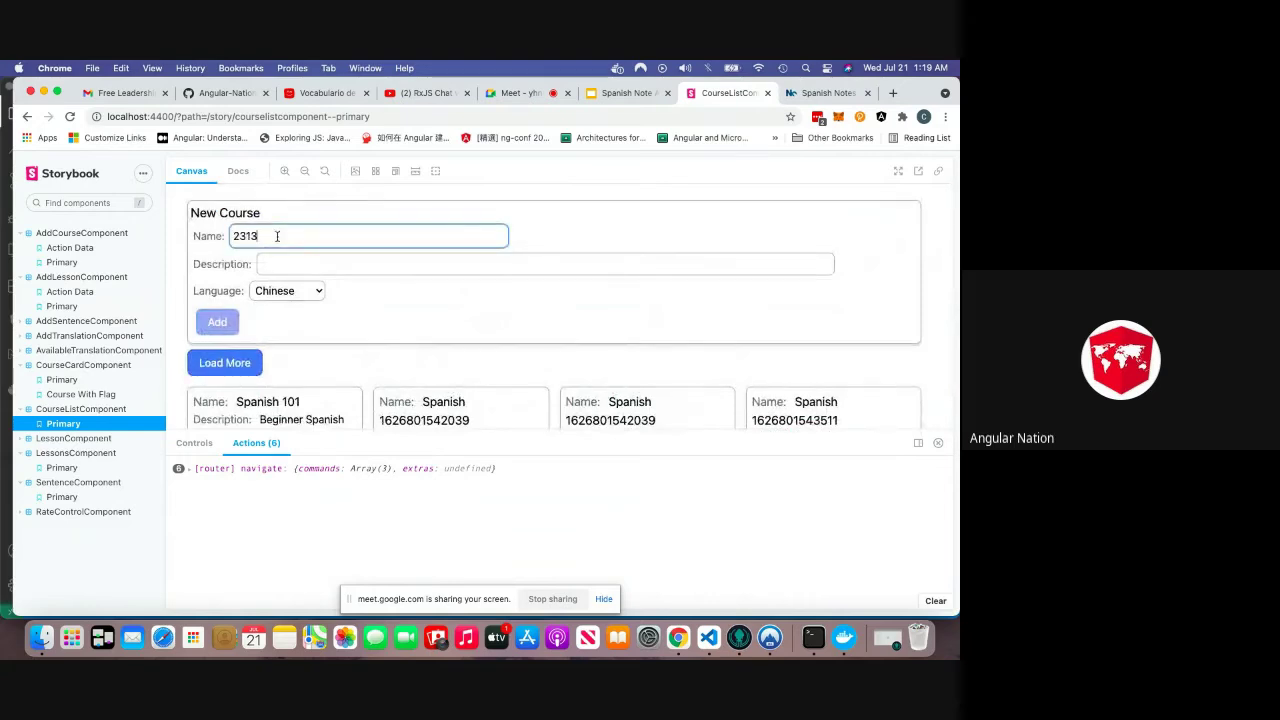
click(295, 292)
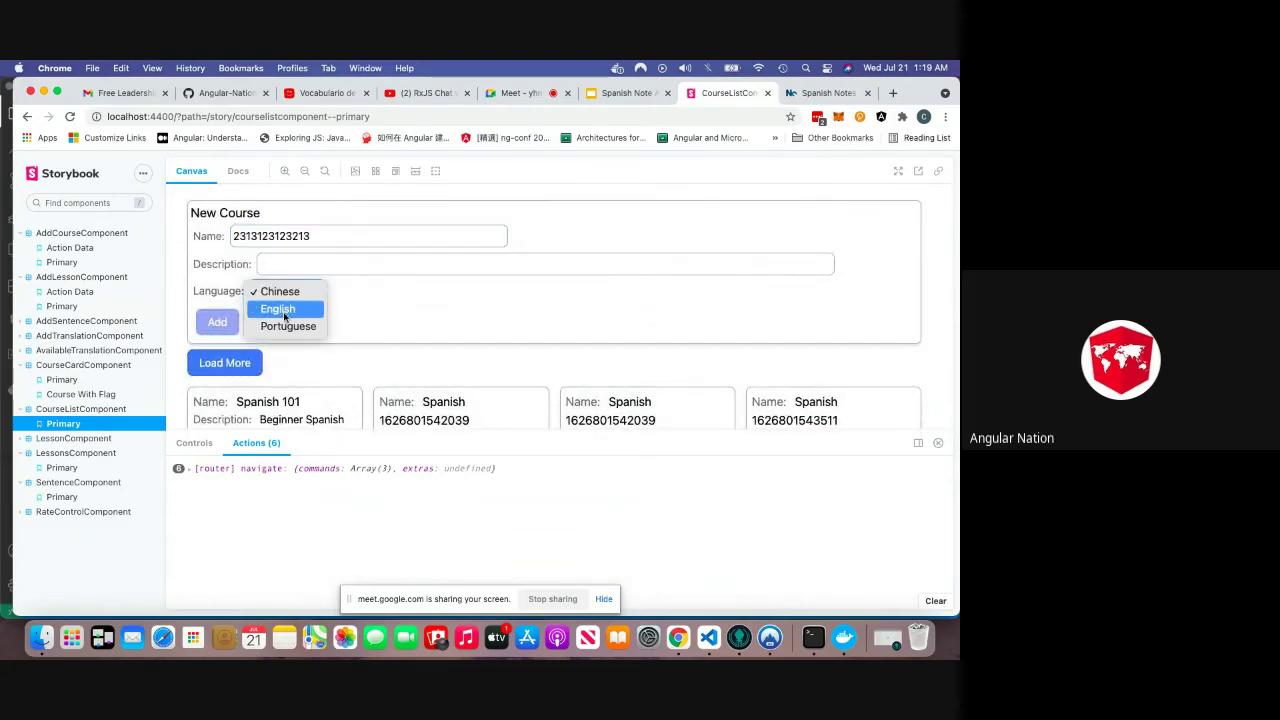
click(279, 308)
click(296, 263)
text(23123123)
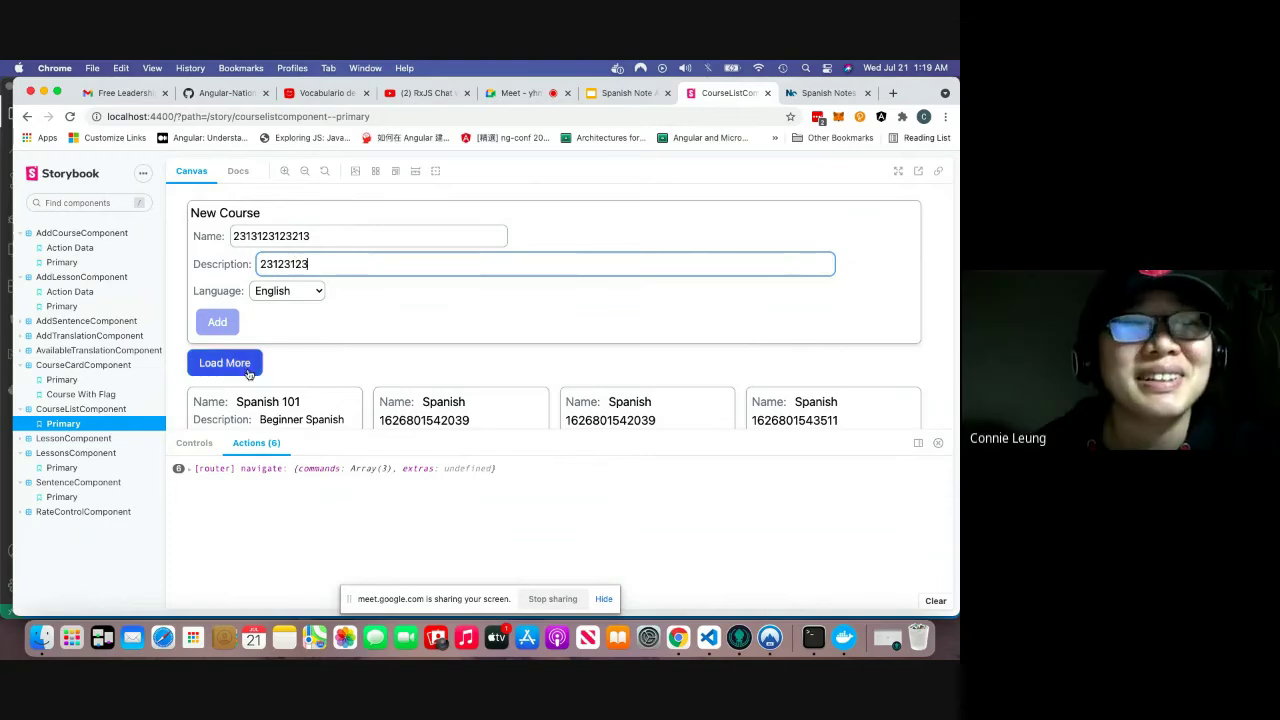
click(218, 323)
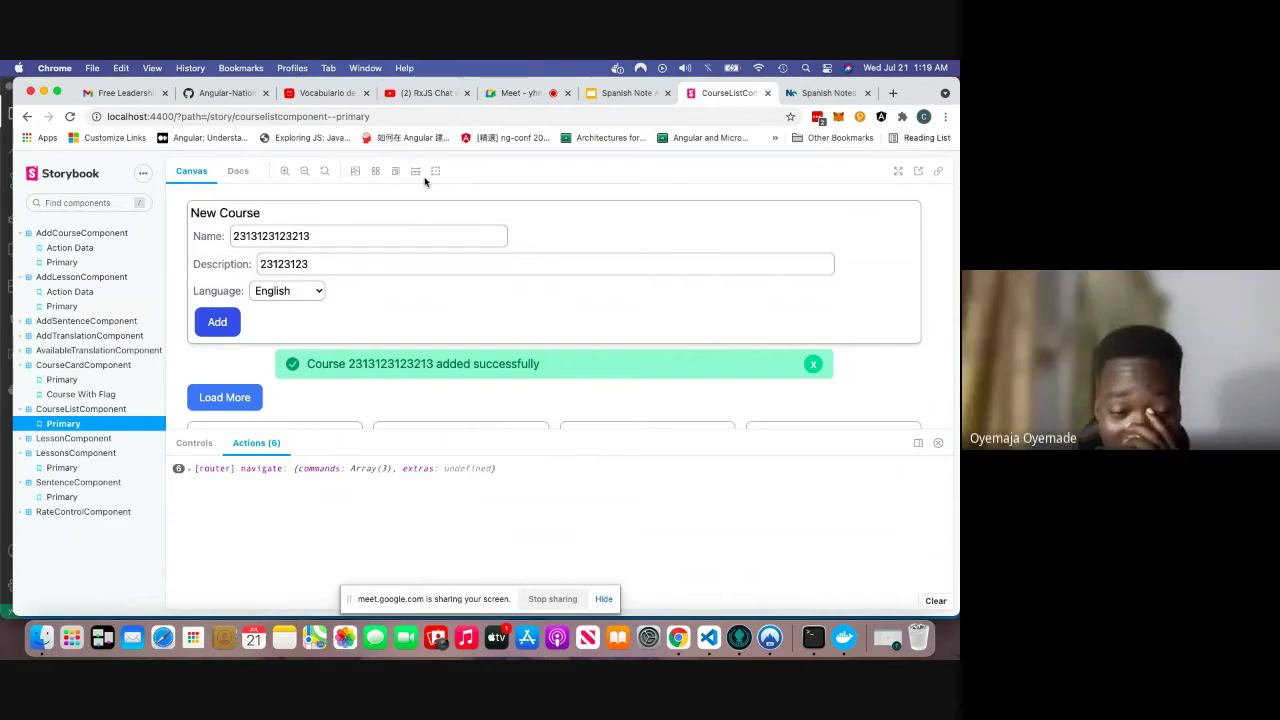
click(815, 365)
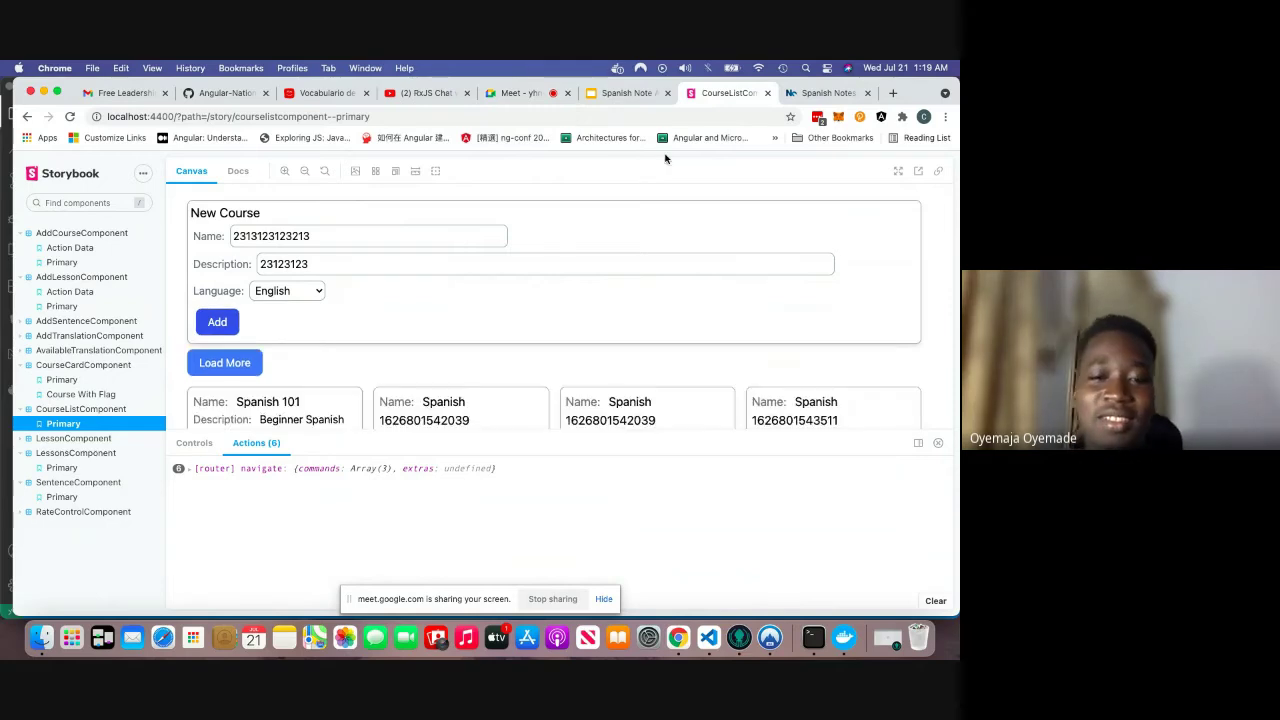
Switch to the Google Meet call.
click(515, 93)
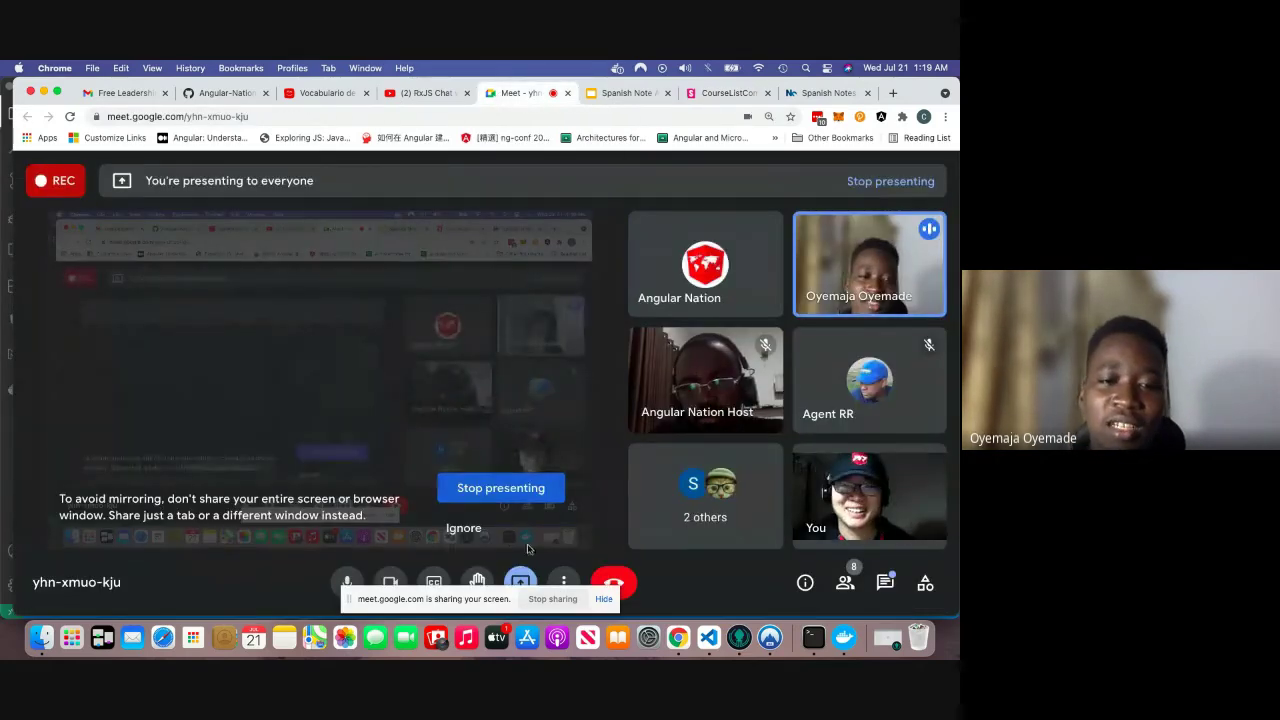